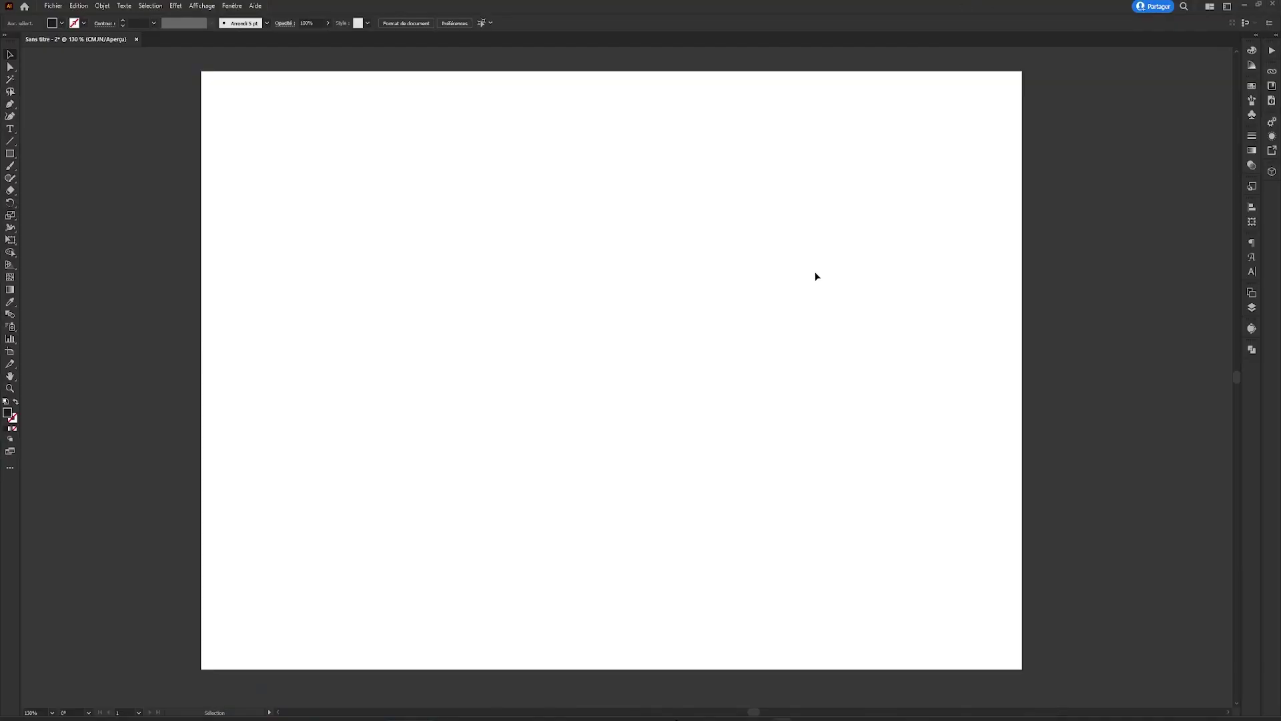
Paste the hand-drawn lettering image onto the artboard, apply Image Trace to it and open the tracing settings.
{"action": "key", "text": "ctrl+v"}
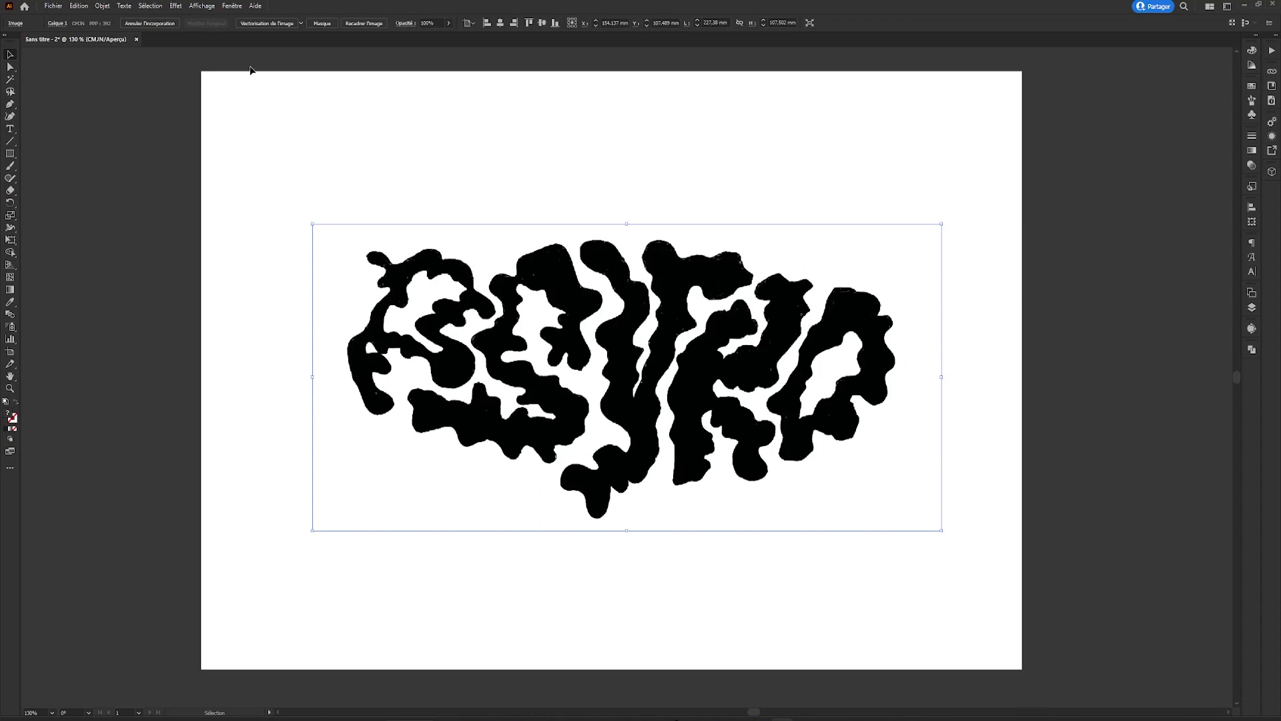
{"action": "left_click", "coordinate": [295, 22]}
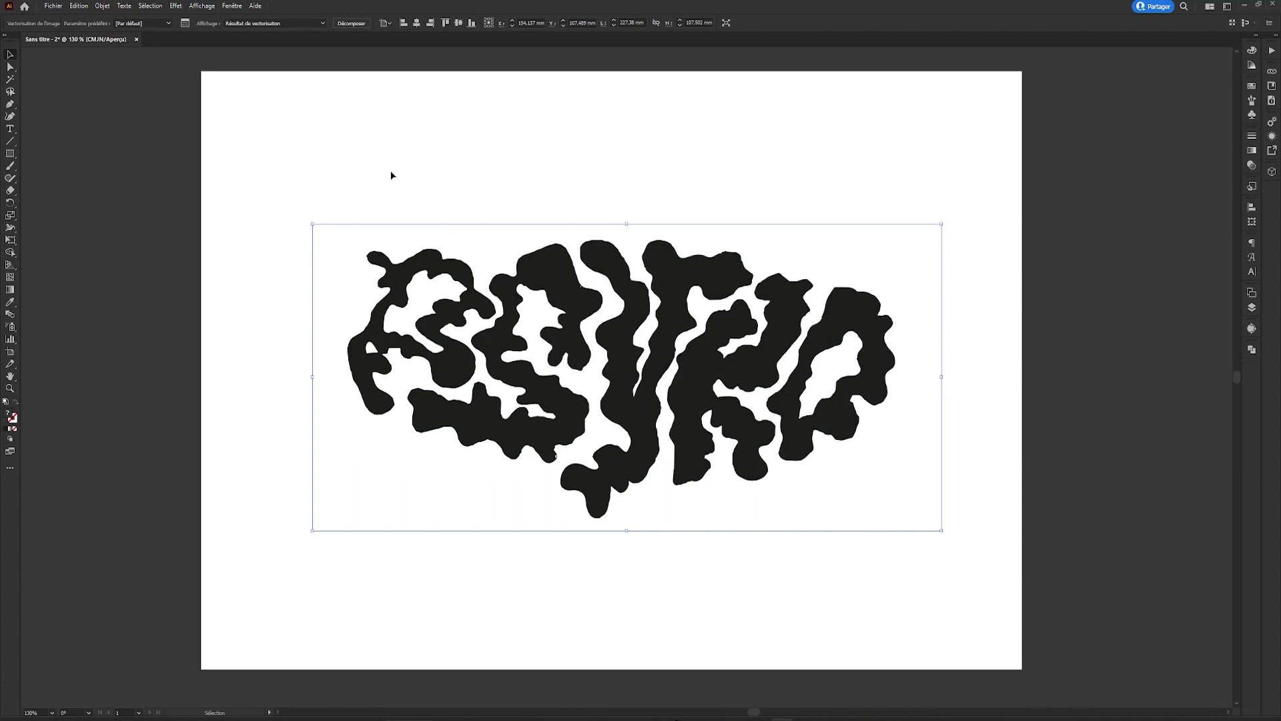
{"action": "left_click", "coordinate": [185, 23]}
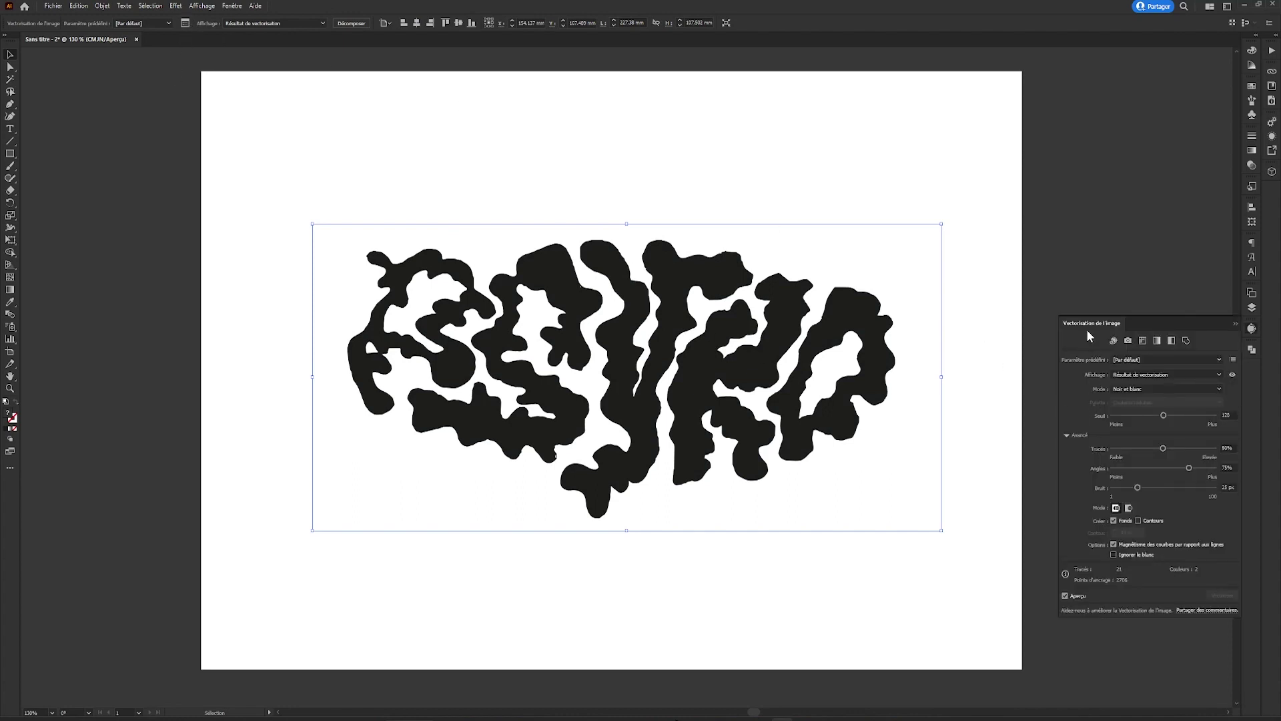
Smooth the lettering's trace with threshold 207, paths 12%, corners 0% and noise 1 px.
{"action": "mouse_move", "coordinate": [1185, 415]}
{"action": "left_mouse_down"}
{"action": "mouse_move", "coordinate": [1137, 415]}
{"action": "mouse_move", "coordinate": [1139, 448]}
{"action": "left_mouse_up"}
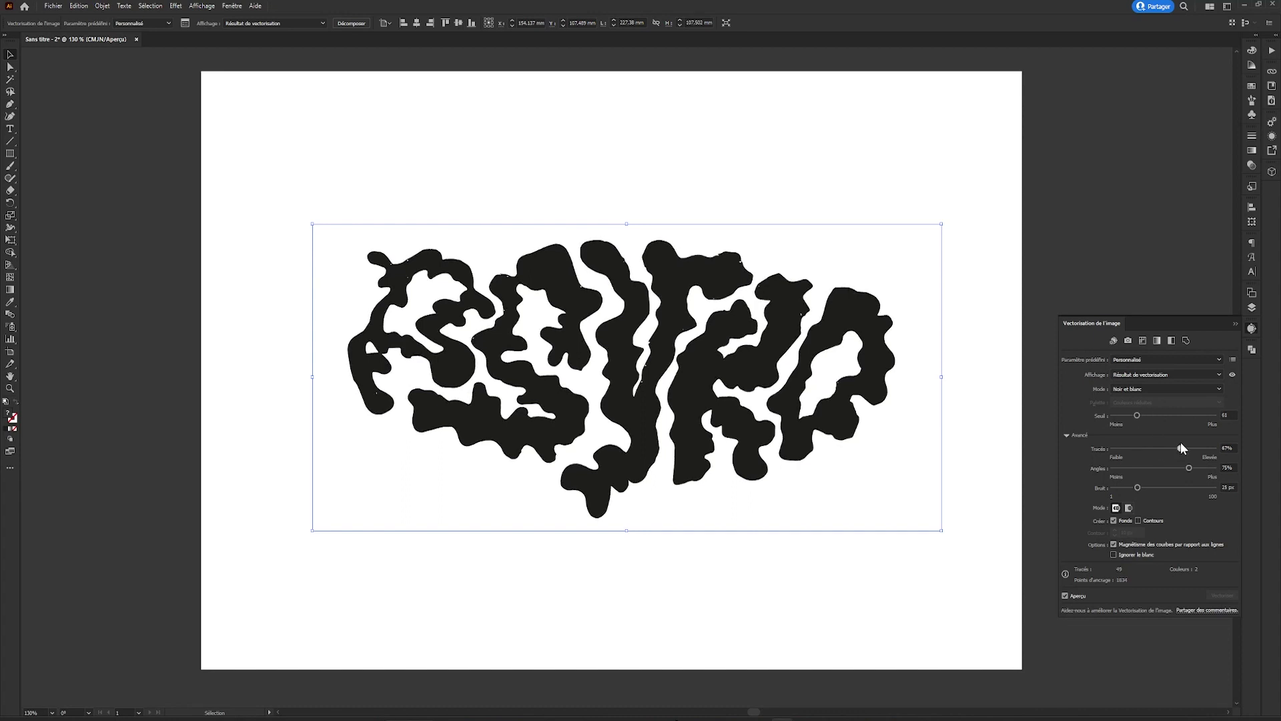
{"action": "left_click_drag", "start_coordinate": [1169, 413], "coordinate": [1172, 414]}
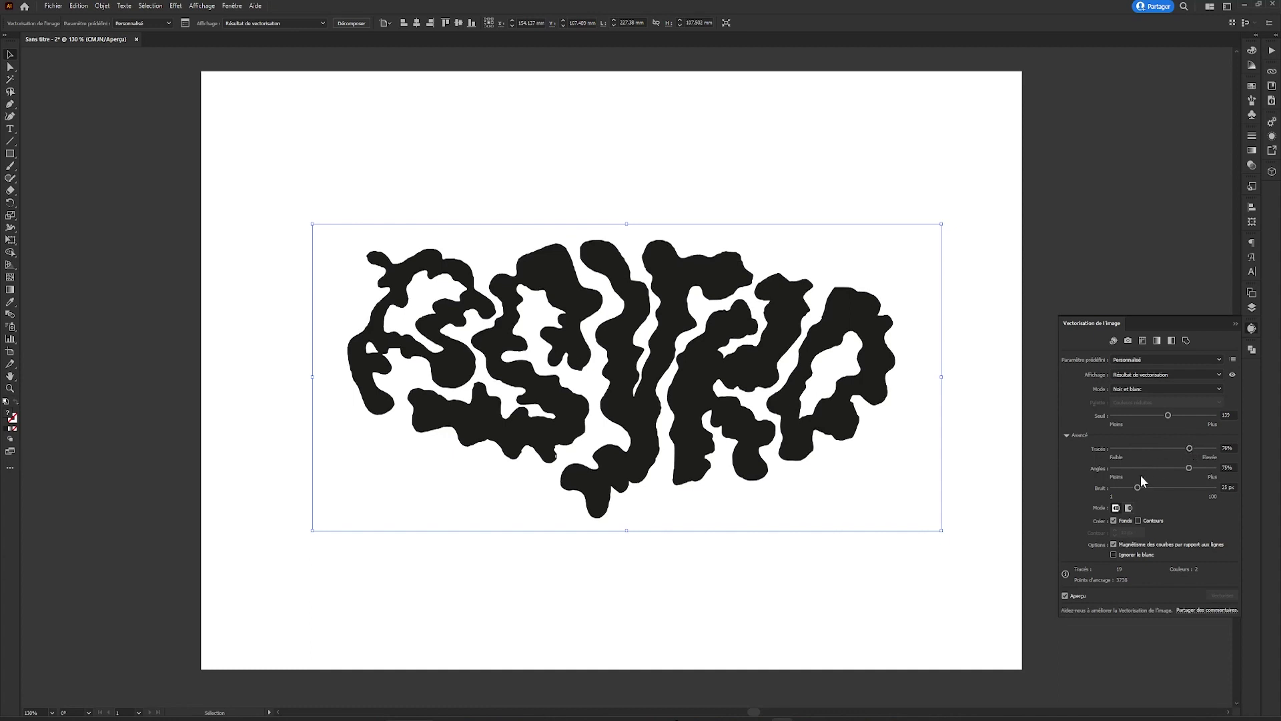
{"action": "left_click_drag", "start_coordinate": [1188, 488], "coordinate": [1116, 487]}
{"action": "scroll", "coordinate": [748, 371], "scroll_direction": "up", "scroll_amount": 2}
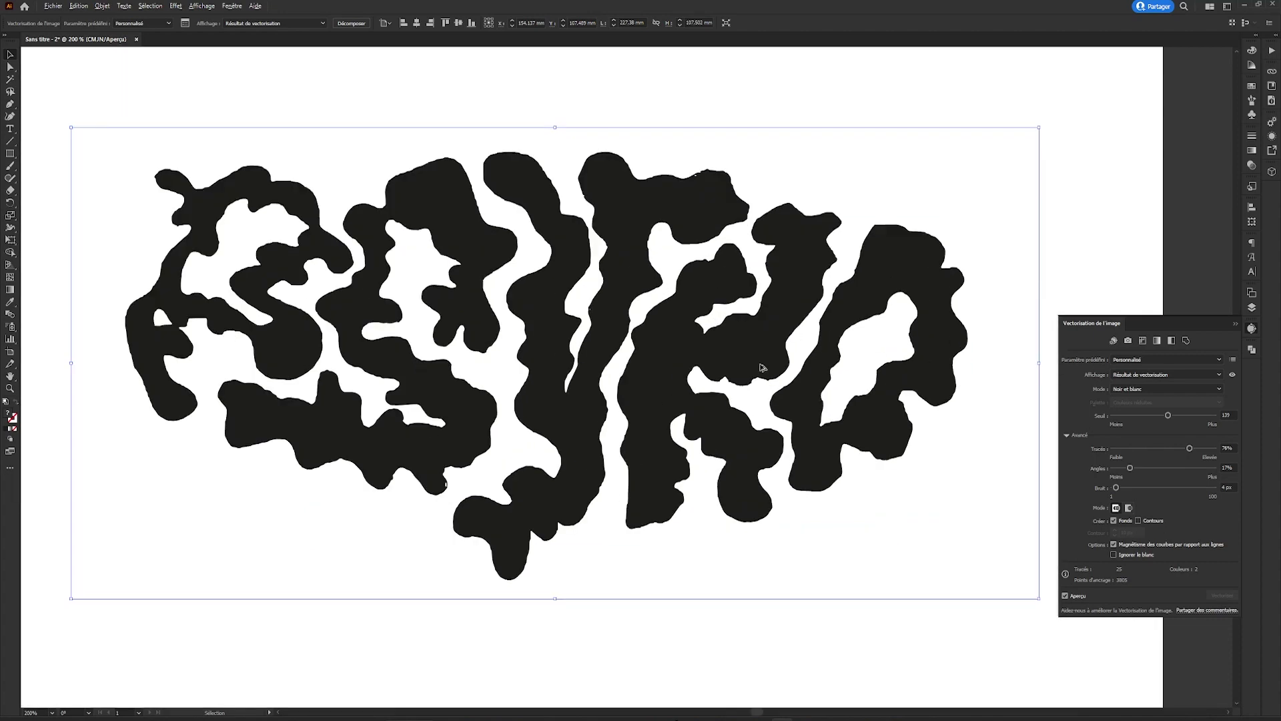
{"action": "key", "text": "space"}
{"action": "left_click_drag", "start_coordinate": [768, 345], "coordinate": [767, 357]}
{"action": "mouse_move", "coordinate": [1180, 417]}
{"action": "left_mouse_down"}
{"action": "mouse_move", "coordinate": [1195, 416]}
{"action": "mouse_move", "coordinate": [1134, 469]}
{"action": "mouse_move", "coordinate": [1112, 468]}
{"action": "left_mouse_up"}
{"action": "left_click", "coordinate": [1126, 449]}
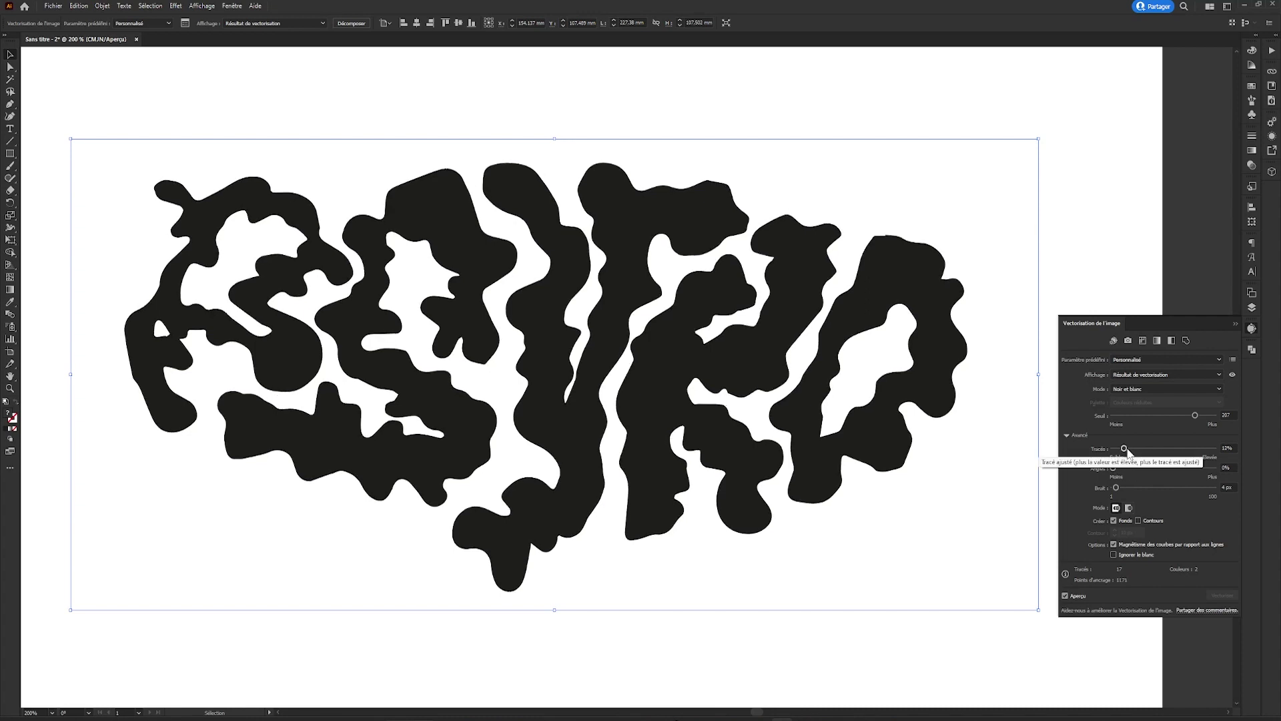
{"action": "right_click", "coordinate": [795, 351]}
{"action": "left_click", "coordinate": [696, 274]}
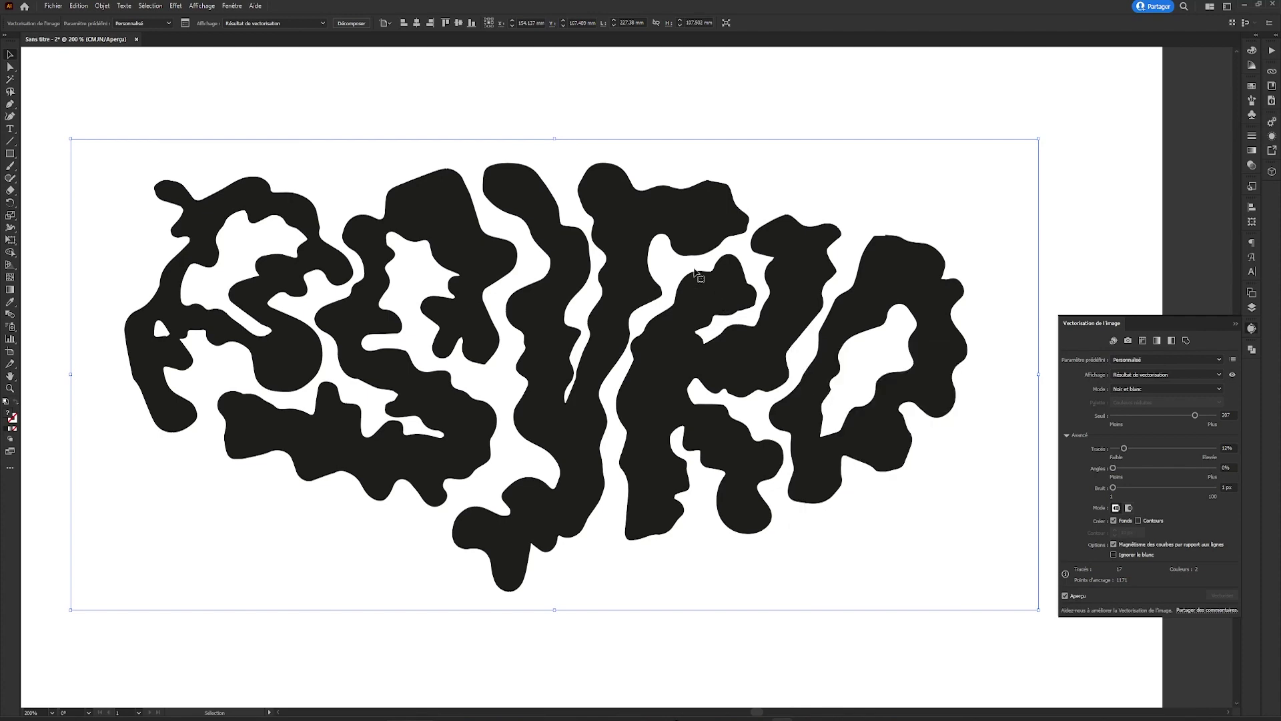
Expand the tracing into editable paths and select all of its black letter shapes.
{"action": "left_click", "coordinate": [353, 24]}
{"action": "left_click", "coordinate": [484, 152]}
{"action": "key", "text": "a"}
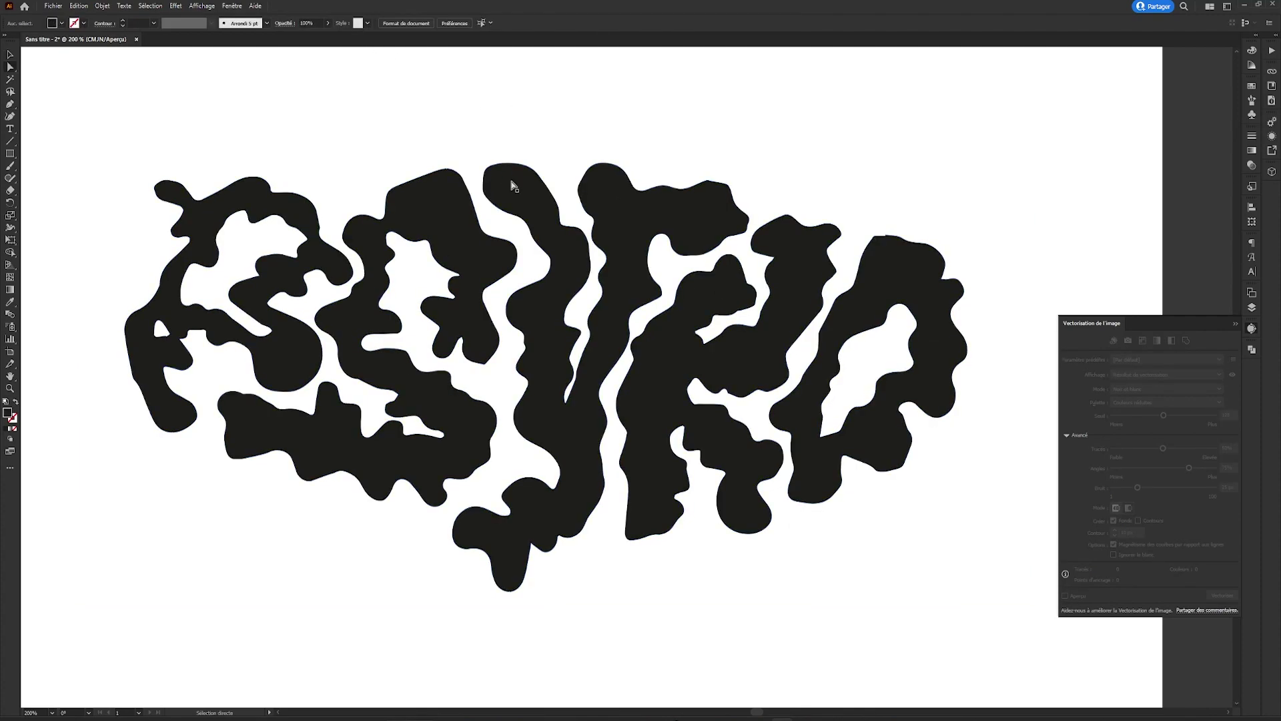
{"action": "right_click", "coordinate": [510, 179]}
{"action": "left_click", "coordinate": [151, 6]}
{"action": "mouse_move", "coordinate": [195, 105]}
{"action": "left_click", "coordinate": [402, 150]}
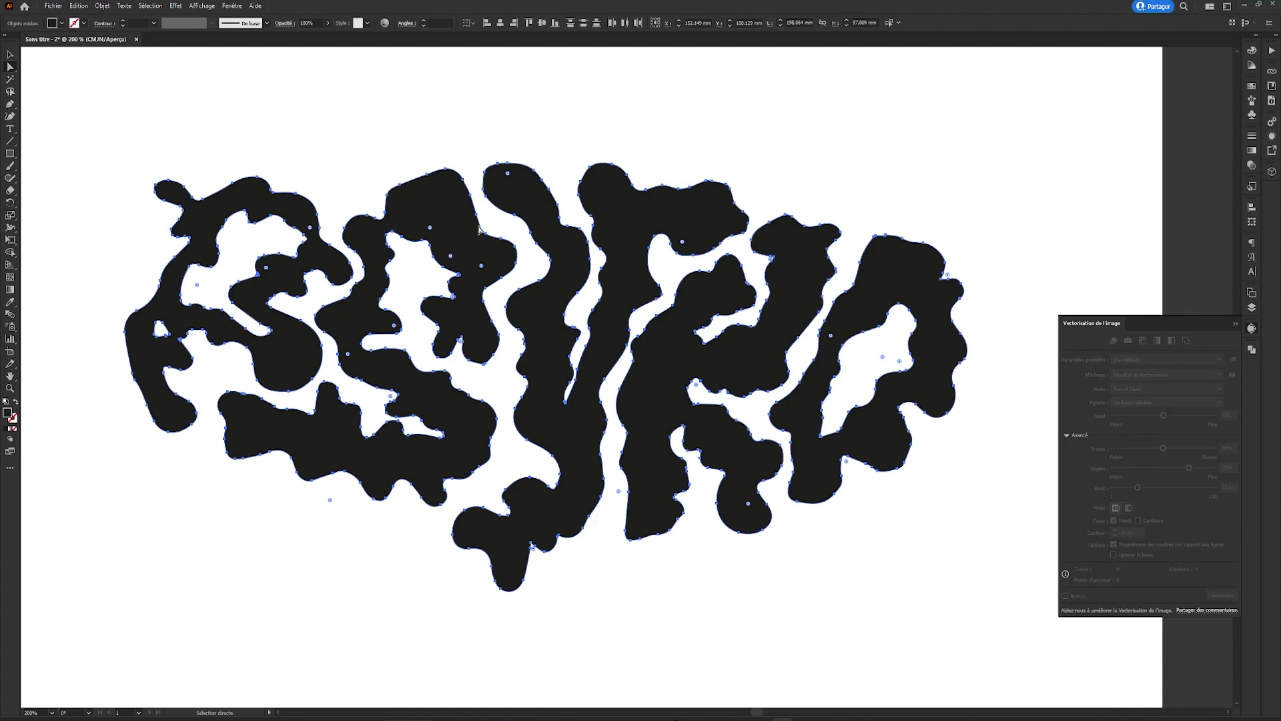
Isolate the black letters by cutting them, deleting all remaining artwork and pasting them back onto the artboard.
{"action": "key", "text": "ctrl+x"}
{"action": "key", "text": "ctrl+a"}
{"action": "key", "text": "Delete"}
{"action": "key", "text": "ctrl+v"}
{"action": "key", "text": "v"}
{"action": "left_click_drag", "start_coordinate": [614, 264], "coordinate": [519, 257]}
{"action": "key", "text": "a"}
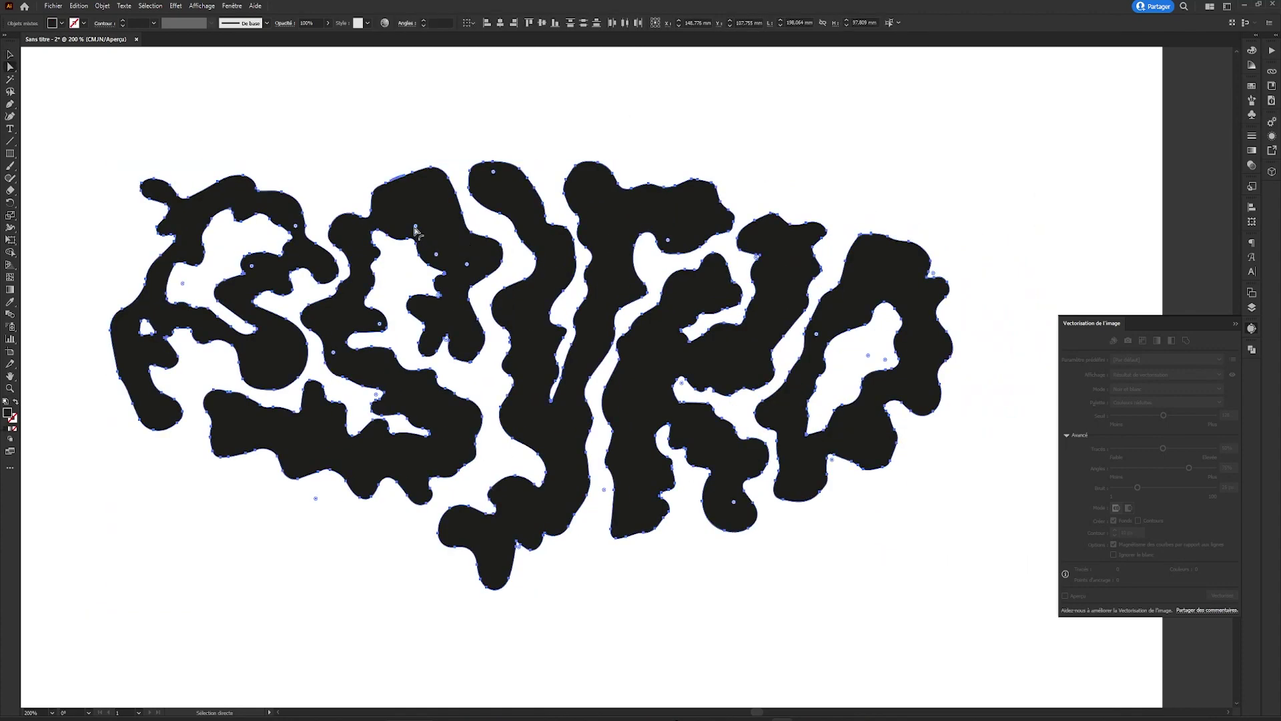
Select the whole lettering and simplify its paths to 210 points.
{"action": "left_click", "coordinate": [138, 311]}
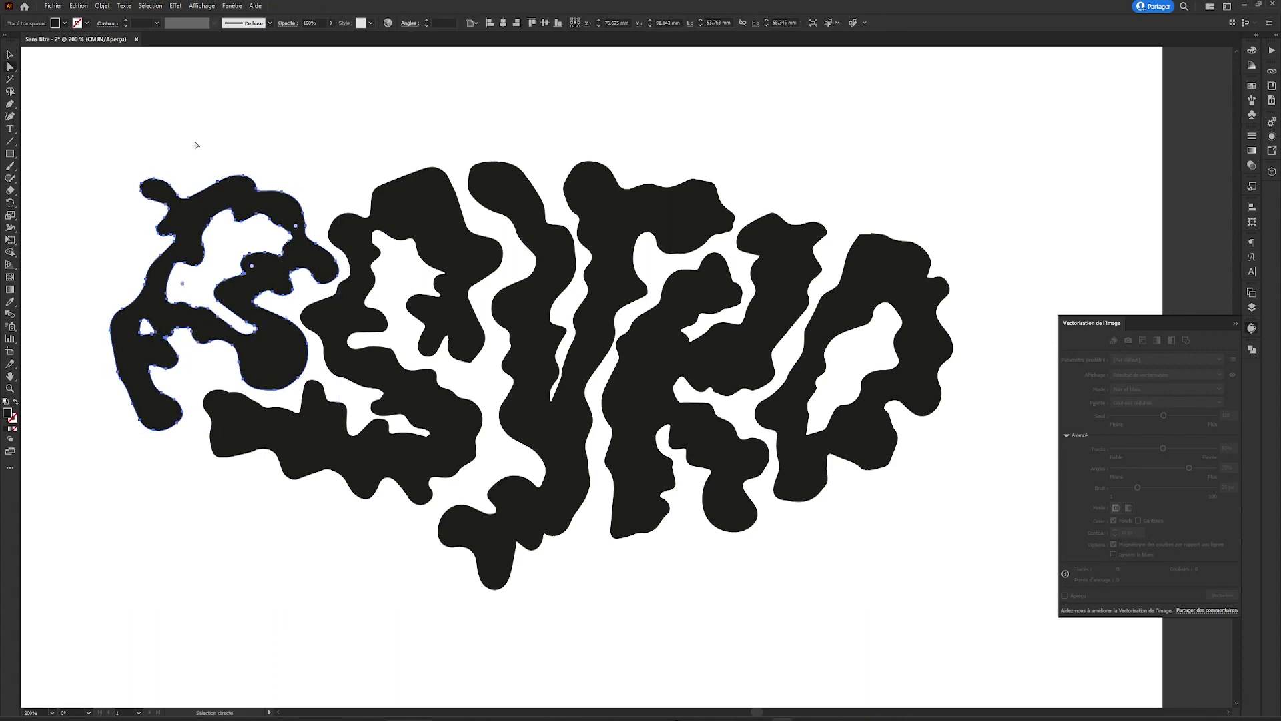
{"action": "left_click_drag", "start_coordinate": [143, 109], "coordinate": [709, 372]}
{"action": "key", "text": "v"}
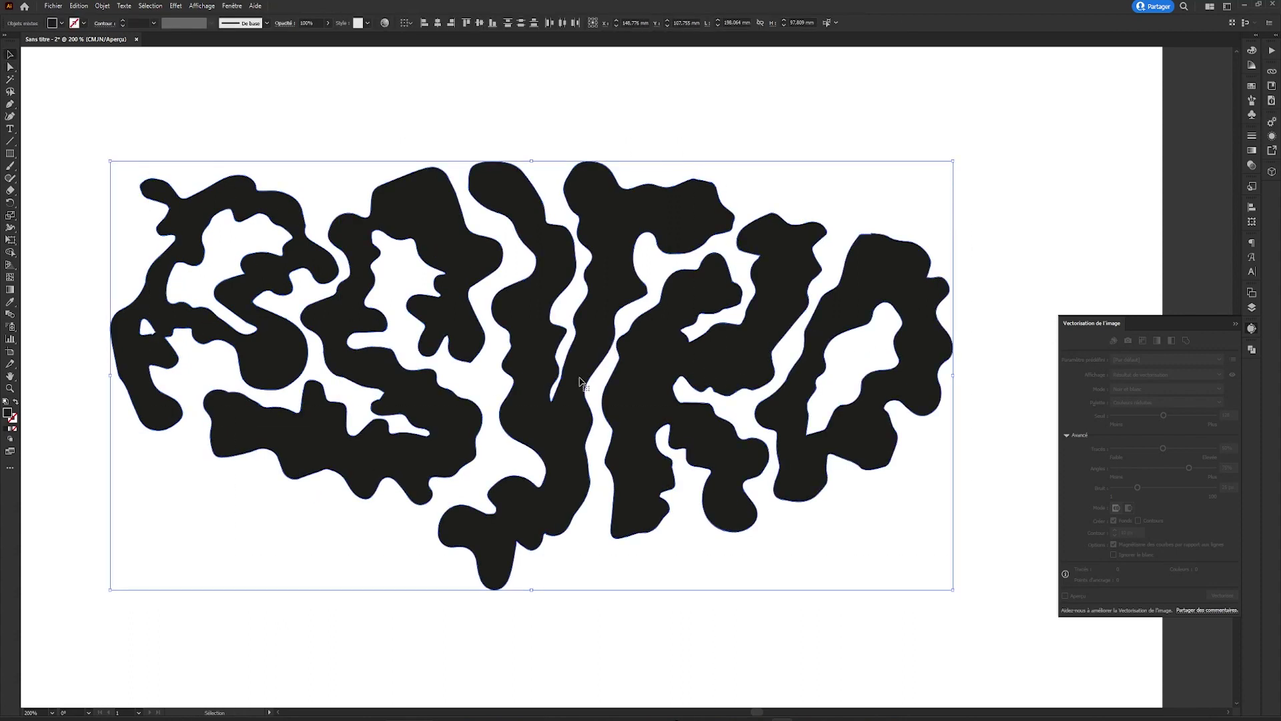
{"action": "right_click", "coordinate": [581, 378]}
{"action": "left_click", "coordinate": [613, 444]}
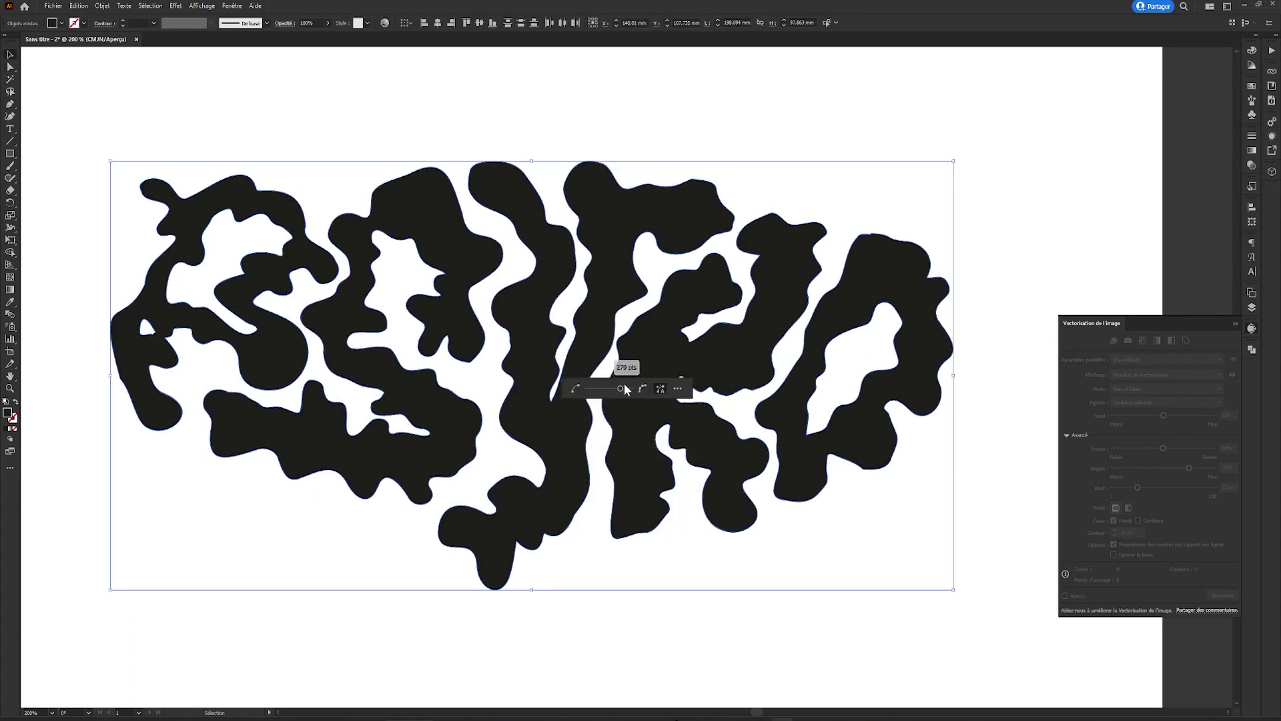
{"action": "left_click_drag", "start_coordinate": [607, 389], "coordinate": [607, 388]}
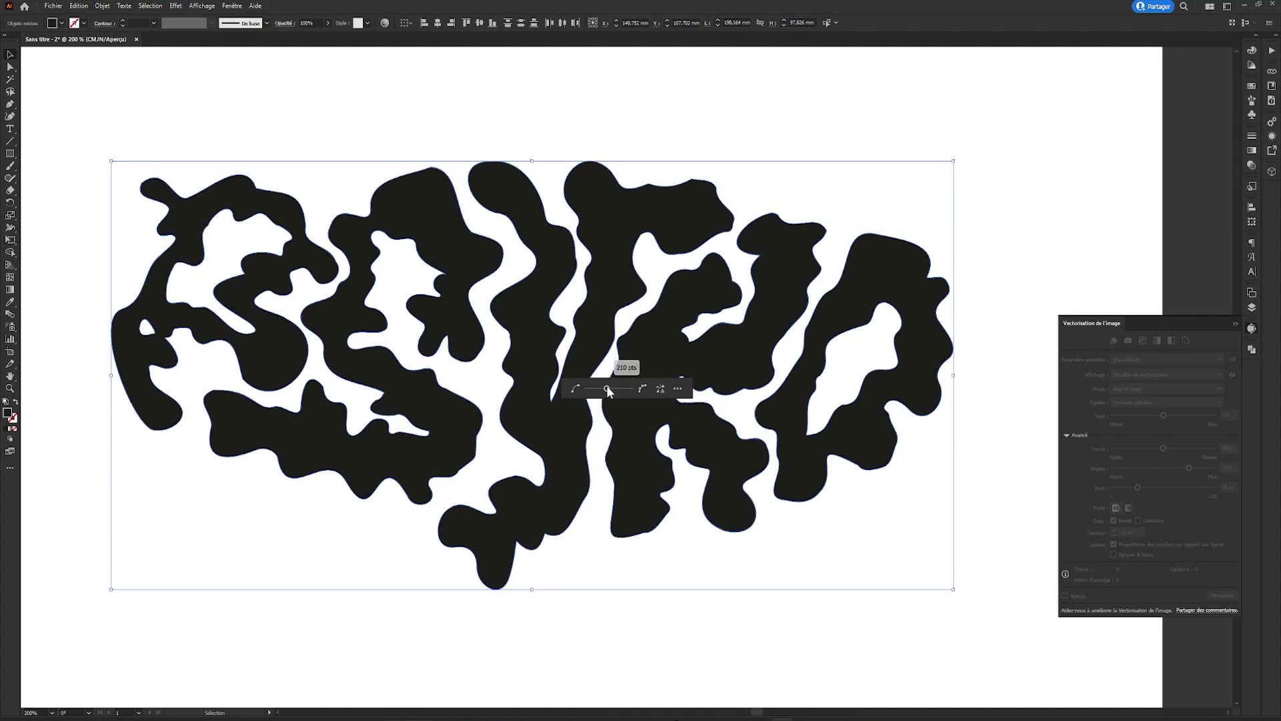
Refine the contour of the central Y-shaped letter by directly adjusting its corners and anchor points.
{"action": "left_click", "coordinate": [702, 112]}
{"action": "key", "text": "a"}
{"action": "left_click", "coordinate": [670, 202]}
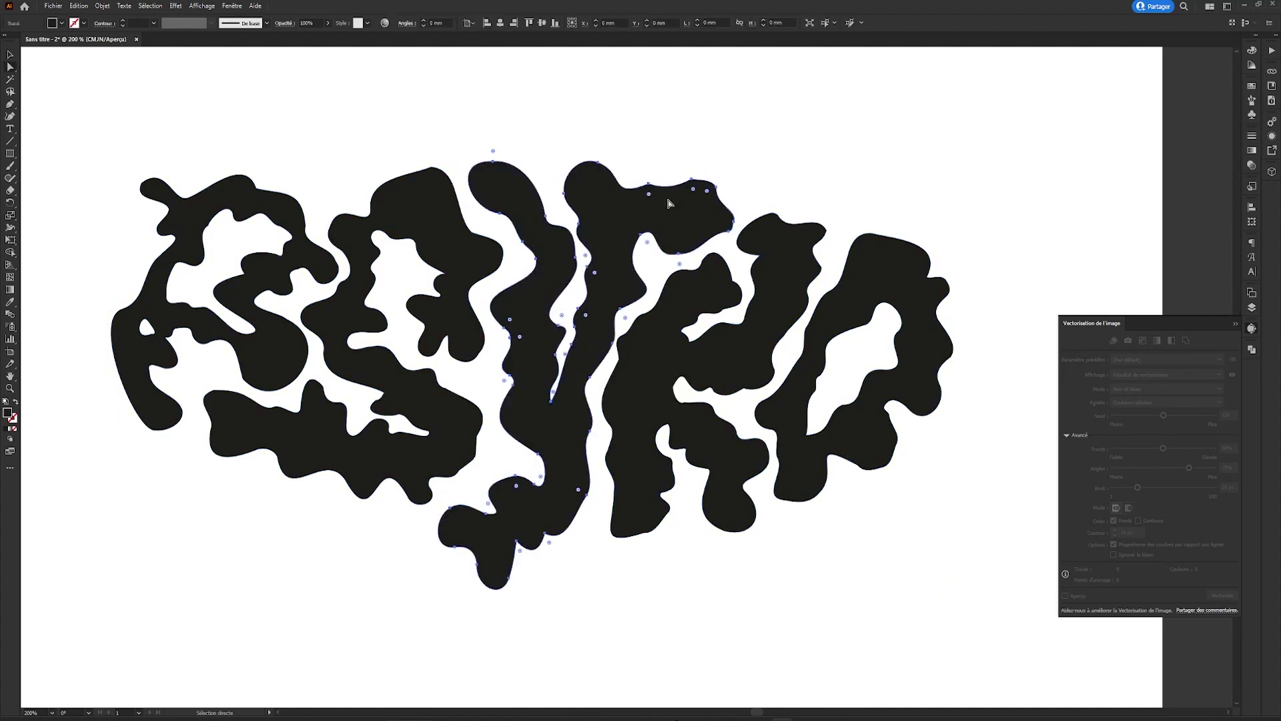
{"action": "left_click_drag", "start_coordinate": [651, 197], "coordinate": [651, 245]}
{"action": "left_click", "coordinate": [697, 153]}
{"action": "left_click", "coordinate": [695, 193]}
{"action": "left_click", "coordinate": [695, 213]}
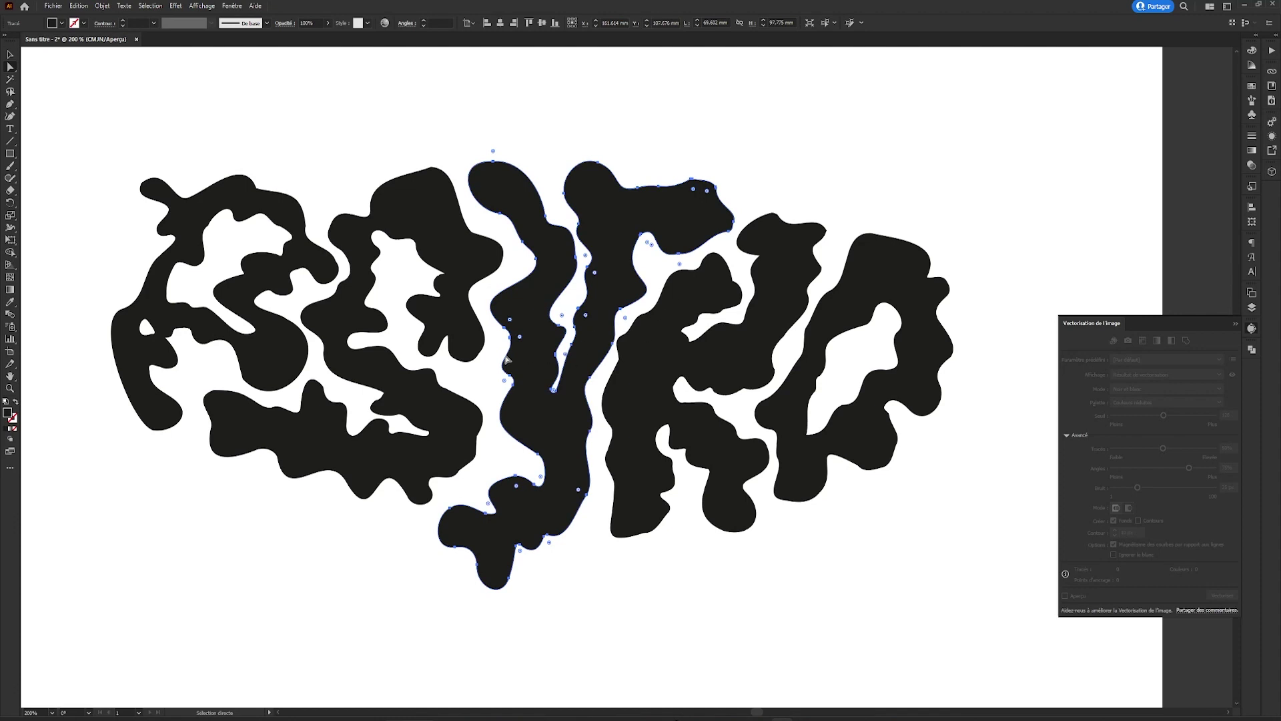
{"action": "left_click_drag", "start_coordinate": [578, 492], "coordinate": [547, 484]}
{"action": "left_click", "coordinate": [483, 472]}
Round the rough corners and adjust the anchor points on the contours of the other letters.
{"action": "left_click", "coordinate": [201, 218]}
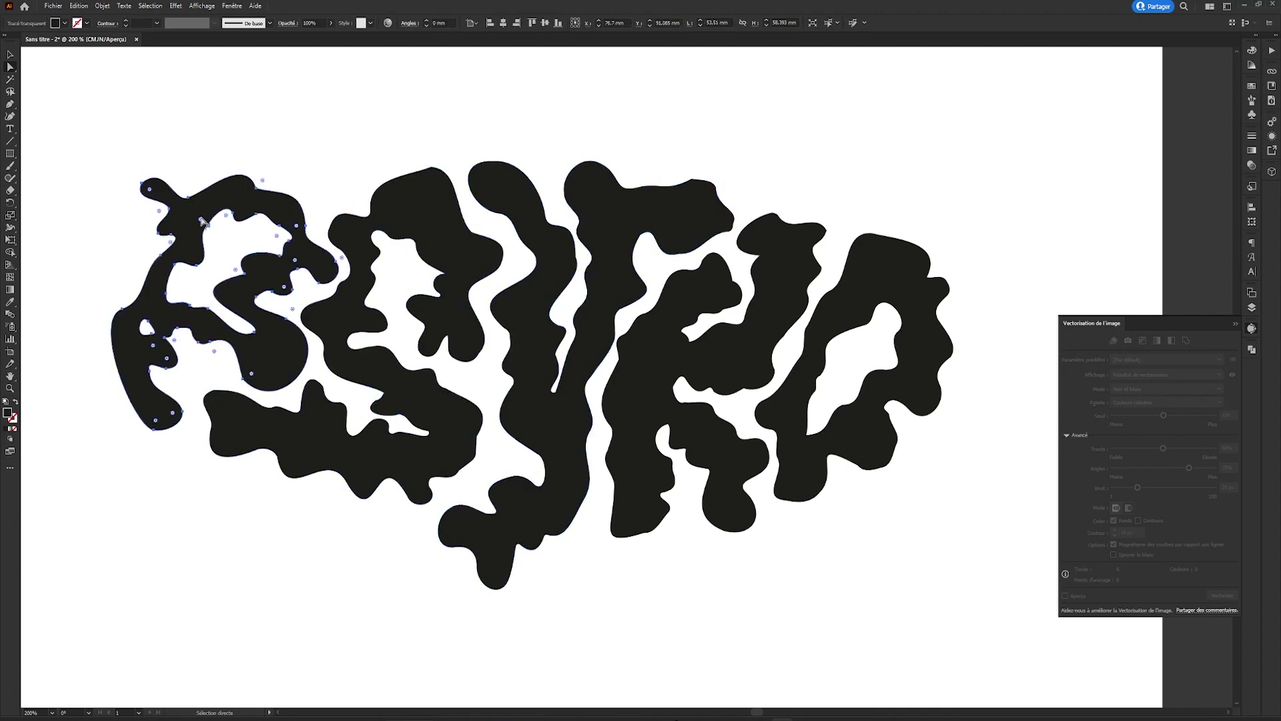
{"action": "left_click", "coordinate": [274, 234]}
{"action": "left_click", "coordinate": [139, 311]}
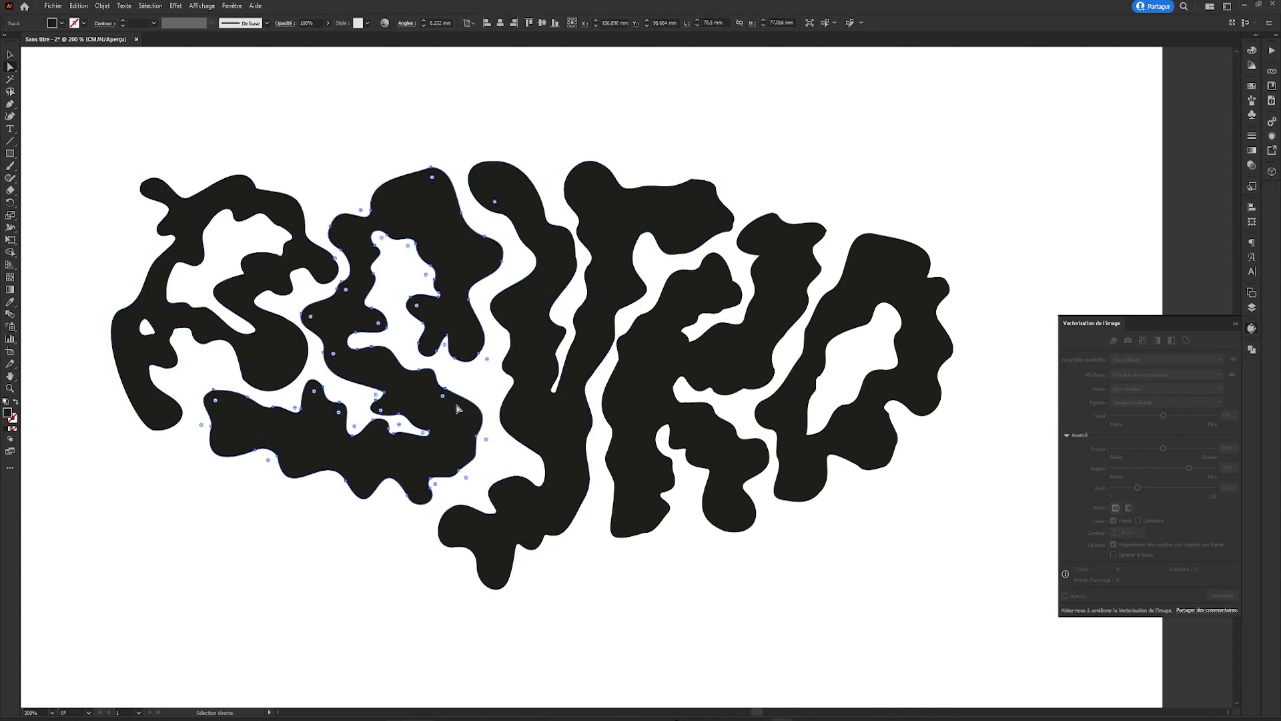
{"action": "left_click", "coordinate": [803, 389]}
{"action": "left_click_drag", "start_coordinate": [801, 384], "coordinate": [788, 391]}
{"action": "left_click", "coordinate": [434, 183]}
{"action": "left_click_drag", "start_coordinate": [434, 177], "coordinate": [432, 191]}
{"action": "left_click", "coordinate": [354, 194]}
{"action": "left_click", "coordinate": [260, 197]}
{"action": "left_click", "coordinate": [263, 183]}
{"action": "left_click", "coordinate": [432, 429]}
{"action": "left_click", "coordinate": [399, 501]}
{"action": "left_click", "coordinate": [411, 493]}
{"action": "left_click", "coordinate": [701, 199]}
{"action": "left_click_drag", "start_coordinate": [708, 190], "coordinate": [696, 202]}
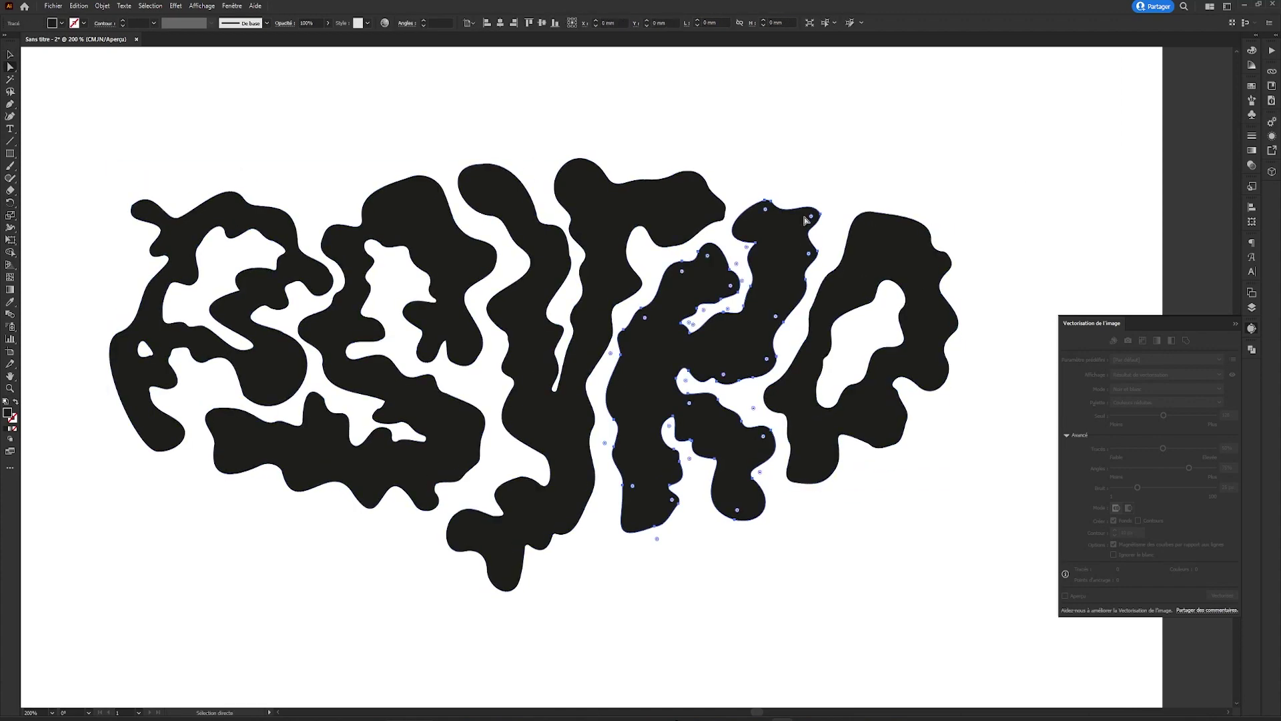
Select all the letters as one group and apply the 3D Inflate effect to it.
{"action": "left_click", "coordinate": [916, 288]}
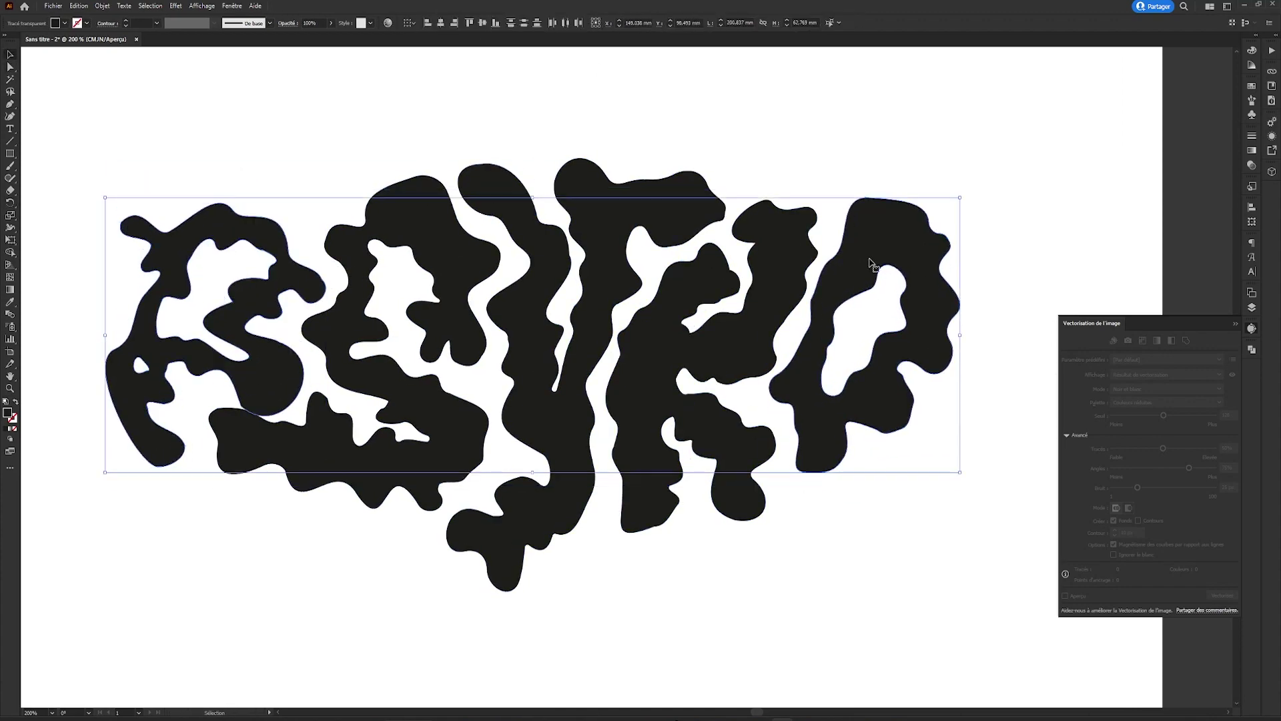
{"action": "left_click_drag", "start_coordinate": [1024, 154], "coordinate": [270, 571]}
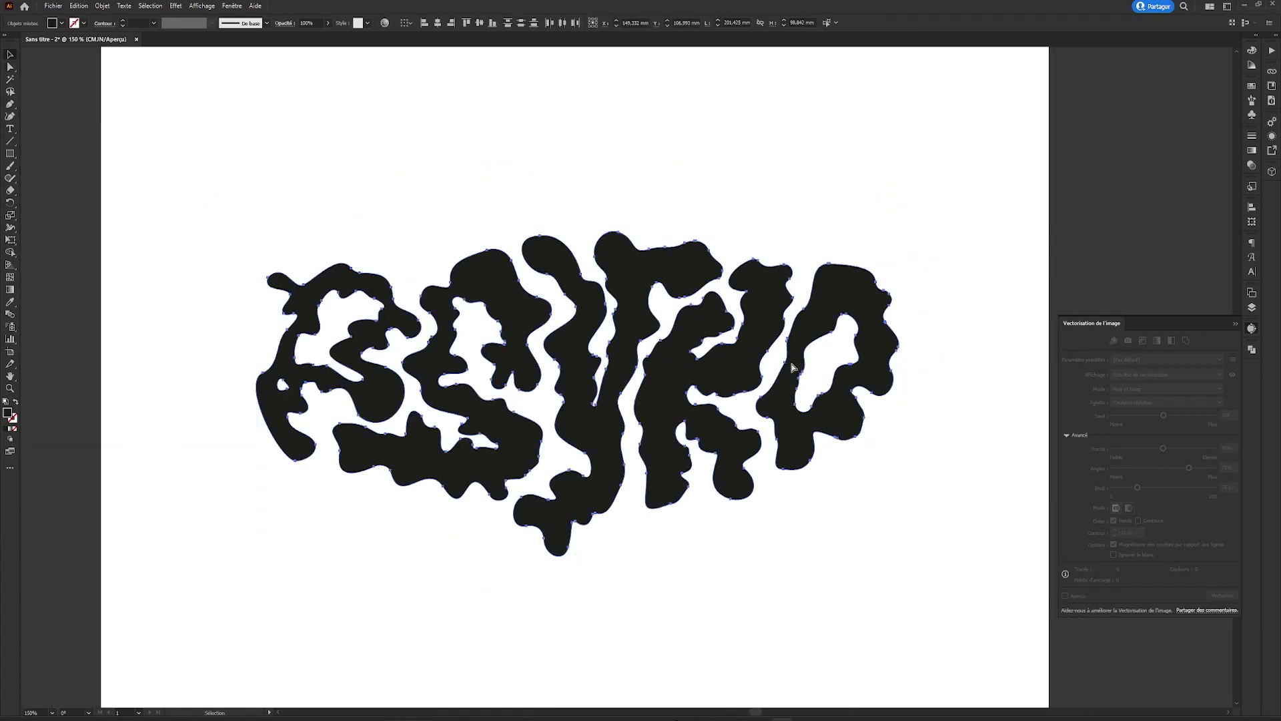
{"action": "left_click", "coordinate": [175, 6]}
{"action": "mouse_move", "coordinate": [201, 65]}
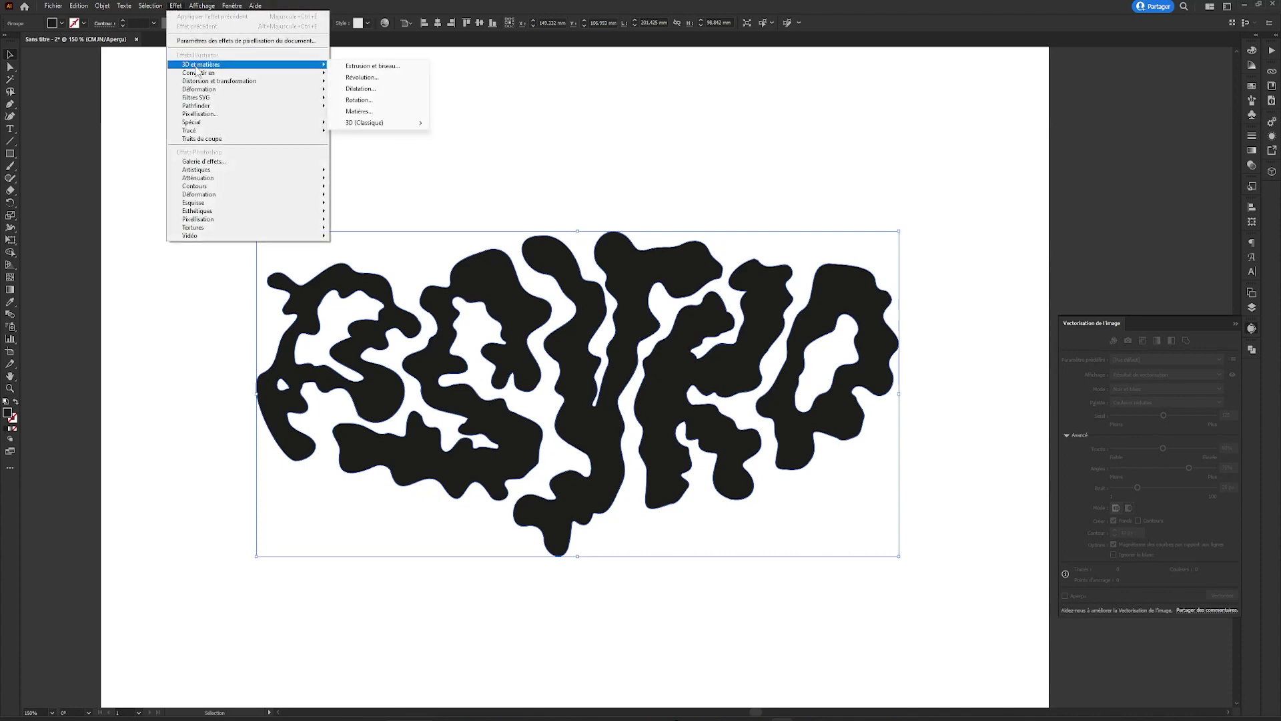
{"action": "left_click", "coordinate": [400, 69]}
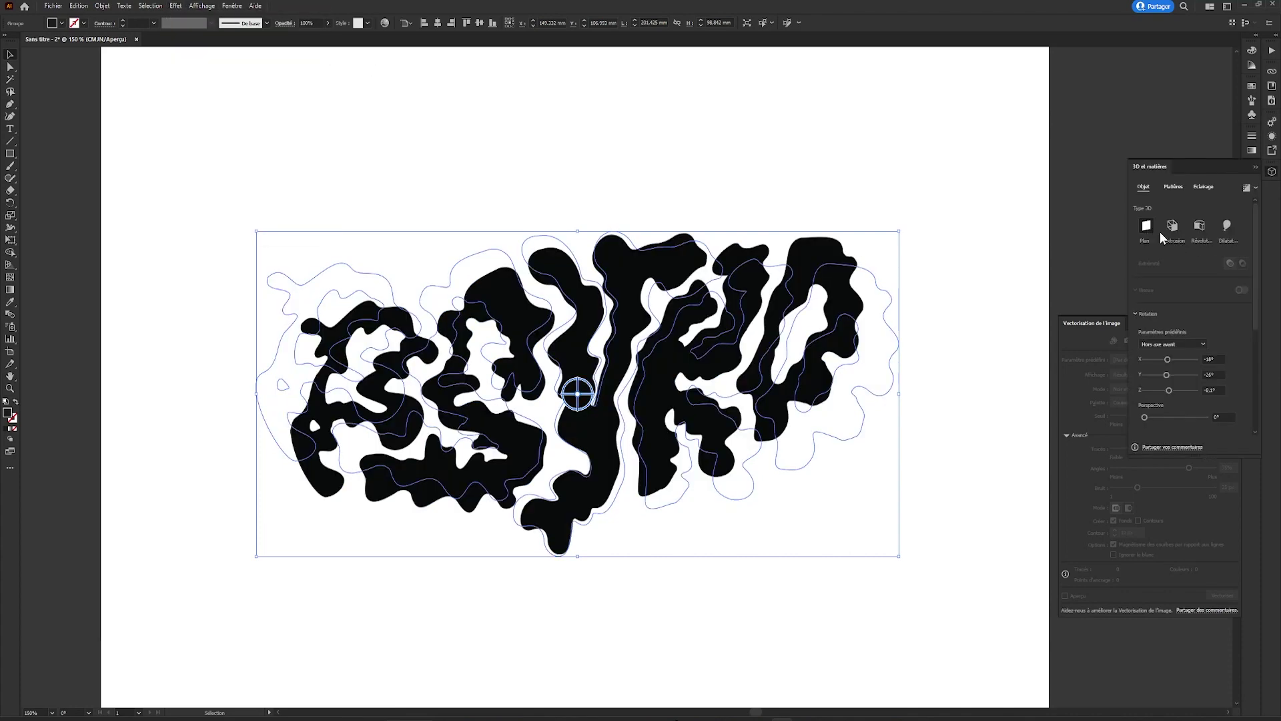
{"action": "left_click", "coordinate": [1227, 227]}
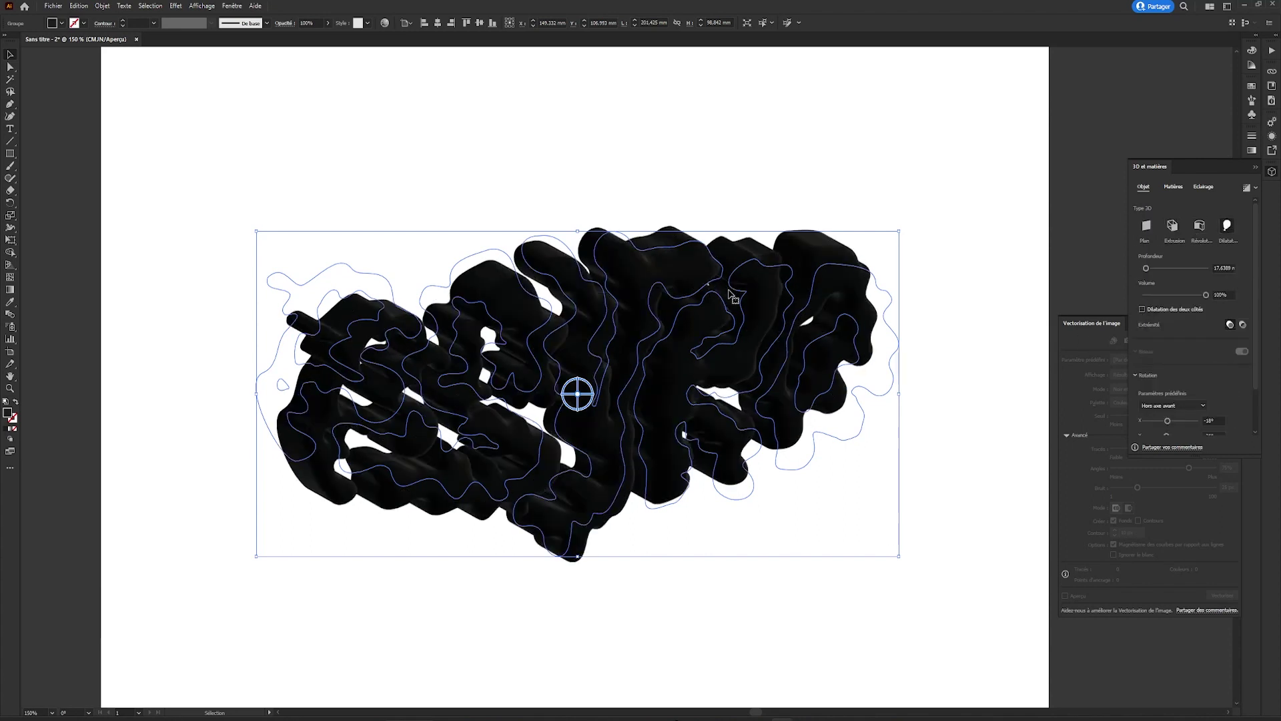
Set the inflated lettering's X, Y and Z rotation to 0° so it faces the front.
{"action": "scroll", "coordinate": [1172, 374], "scroll_direction": "down", "scroll_amount": 1}
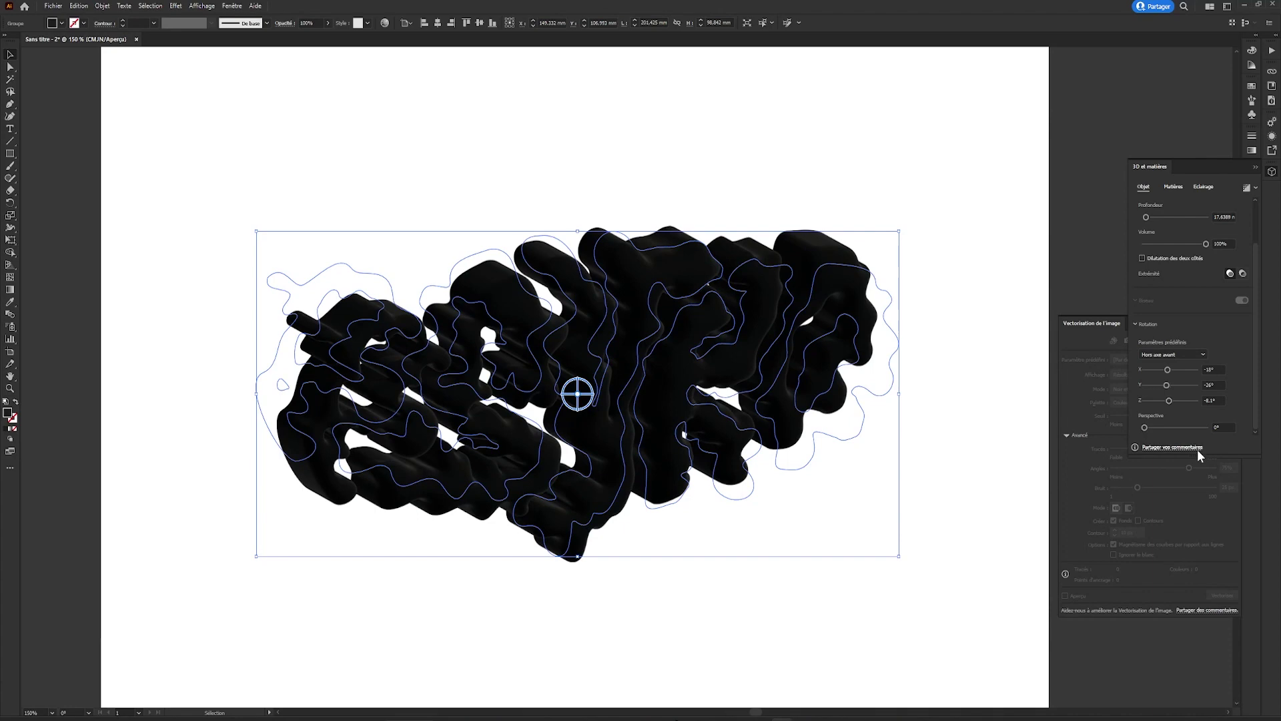
{"action": "left_click_drag", "start_coordinate": [1199, 455], "coordinate": [1190, 677]}
{"action": "left_click_drag", "start_coordinate": [1221, 421], "coordinate": [1185, 423]}
{"action": "type", "text": "0"}
{"action": "key", "text": "Tab"}
{"action": "type", "text": "0"}
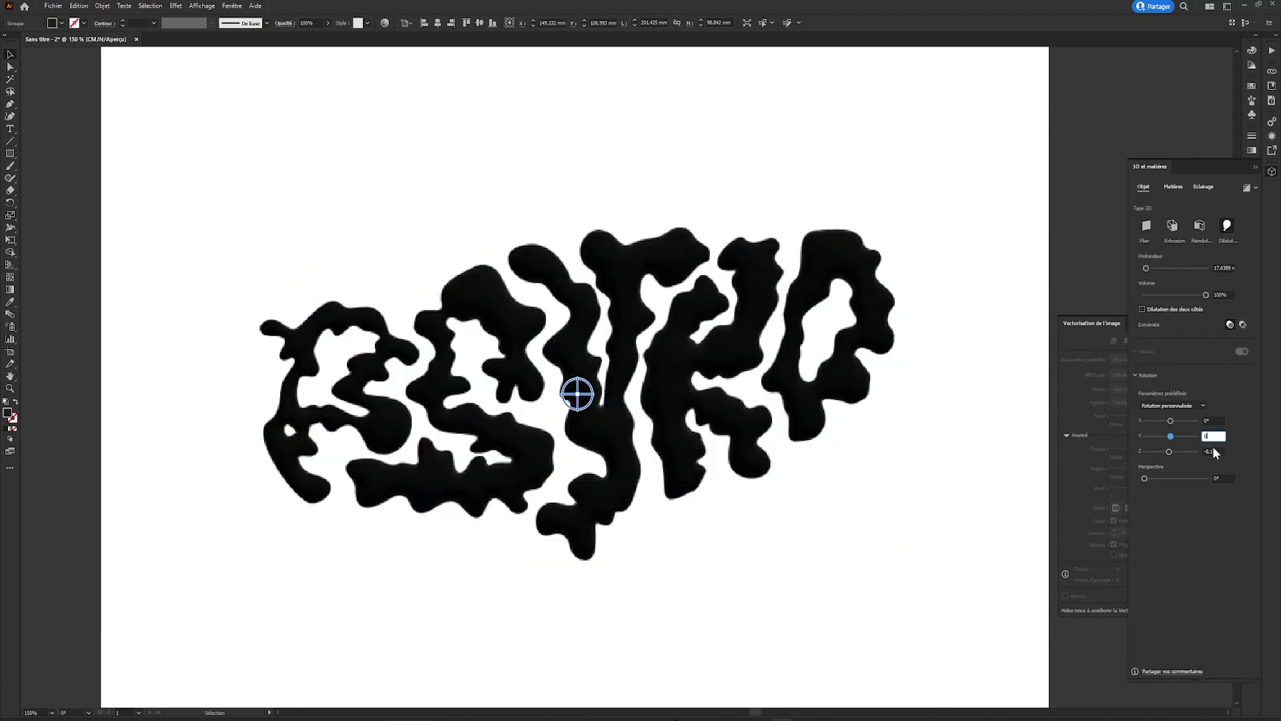
{"action": "key", "text": "Tab"}
{"action": "type", "text": "0"}
{"action": "key", "text": "Return"}
Set the inflation depth to 5 mm, checking the thickness by turning the lettering about the Y axis, and deselect it.
{"action": "left_click_drag", "start_coordinate": [1147, 267], "coordinate": [1124, 270]}
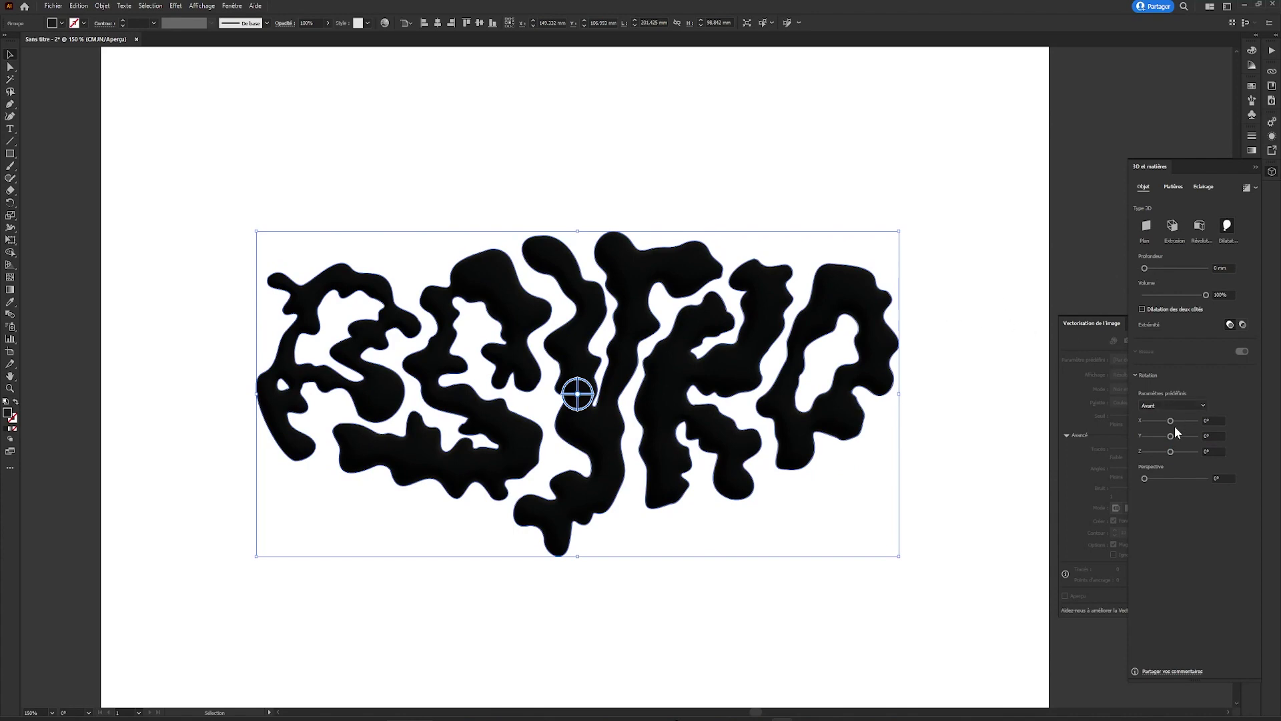
{"action": "left_click_drag", "start_coordinate": [1170, 436], "coordinate": [1176, 436]}
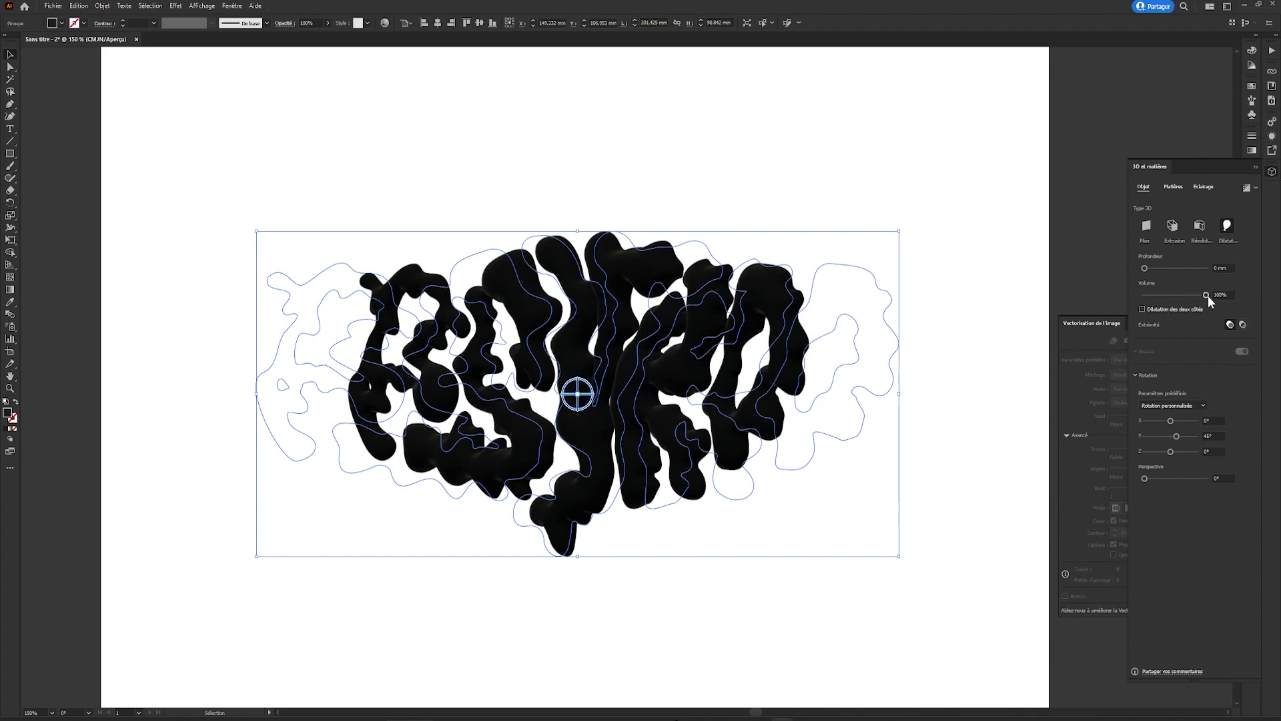
{"action": "left_click", "coordinate": [1225, 268]}
{"action": "type", "text": "1"}
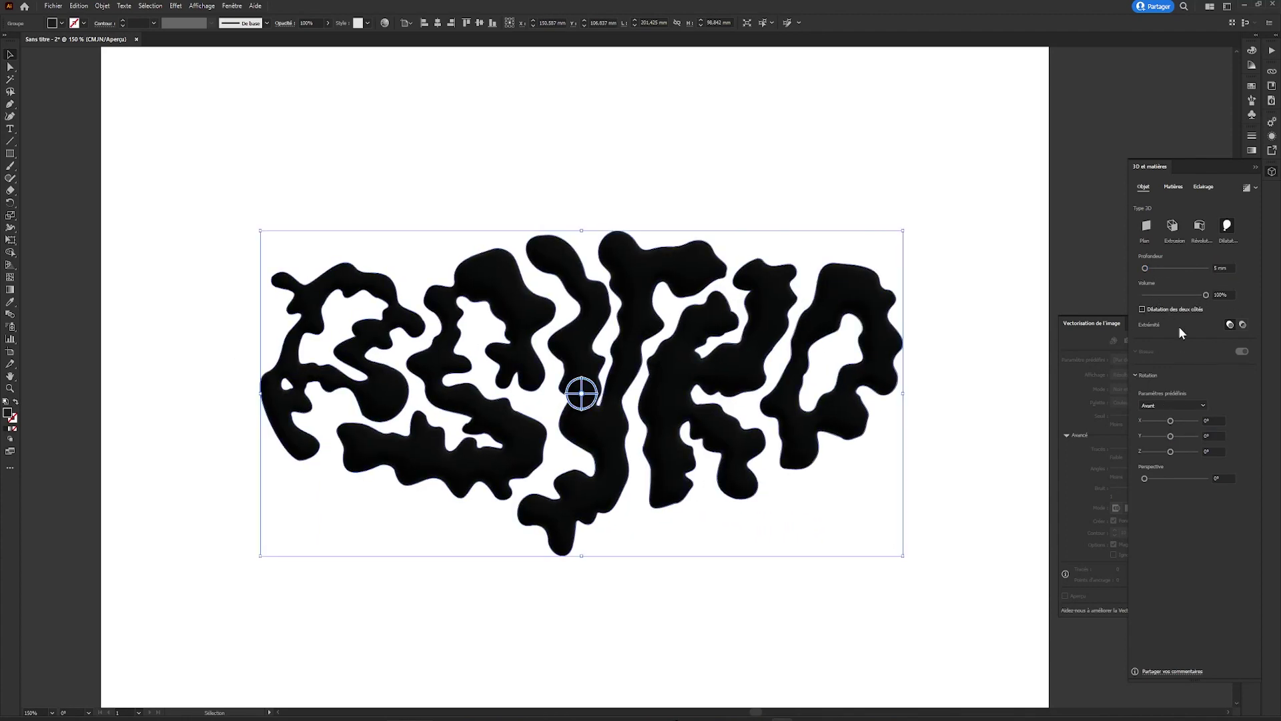
{"action": "left_click_drag", "start_coordinate": [1171, 435], "coordinate": [1161, 436]}
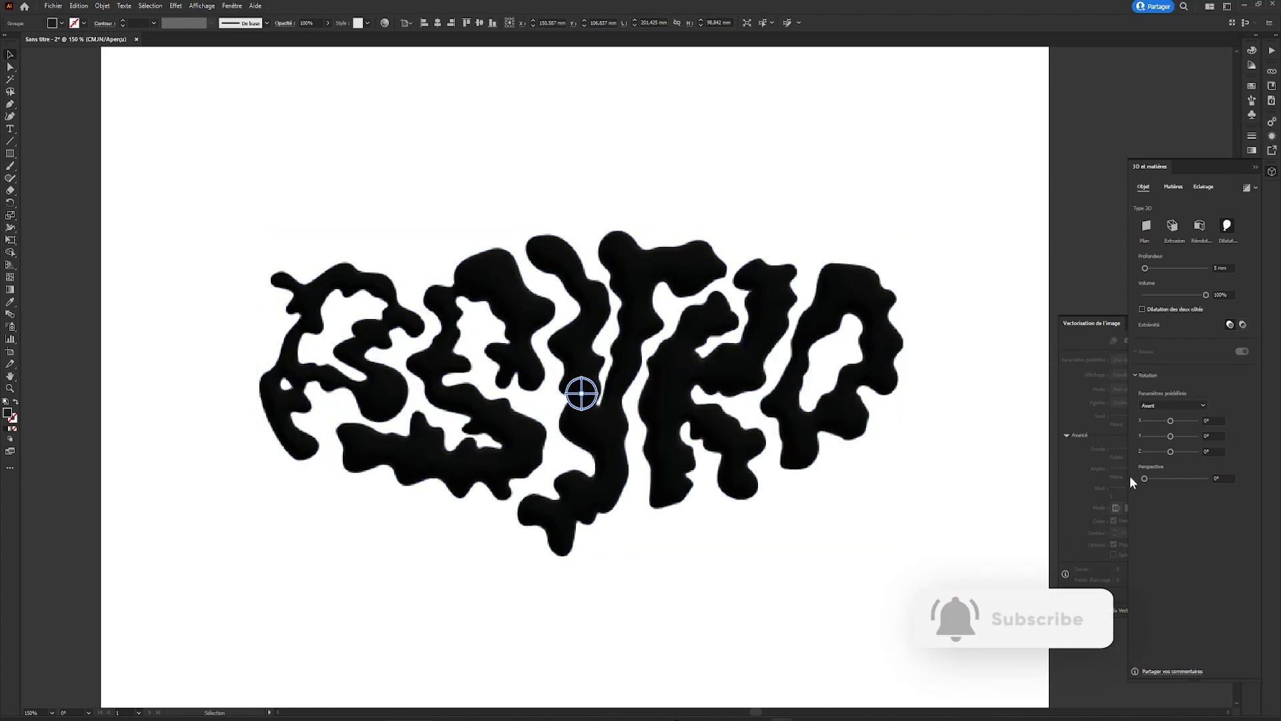
{"action": "key", "text": "ctrl+shift+a"}
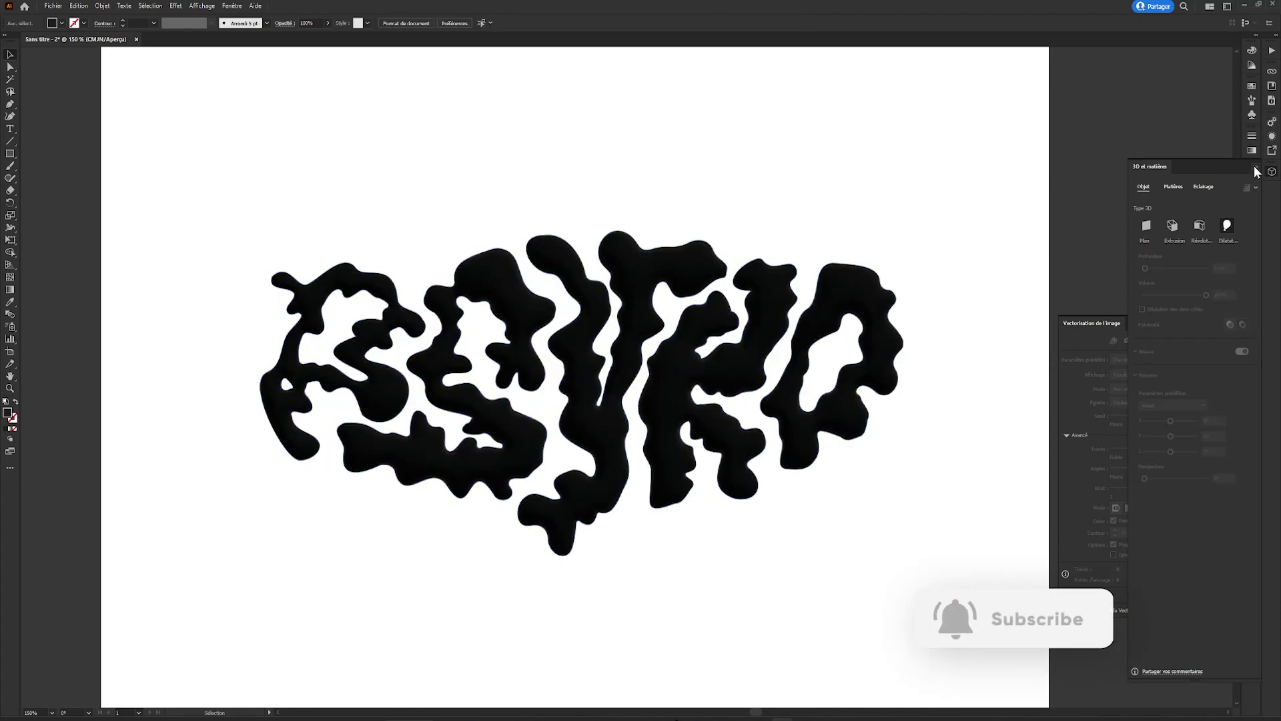
Open Asset Export and add the inflated lettering group as an asset.
{"action": "left_click", "coordinate": [231, 6]}
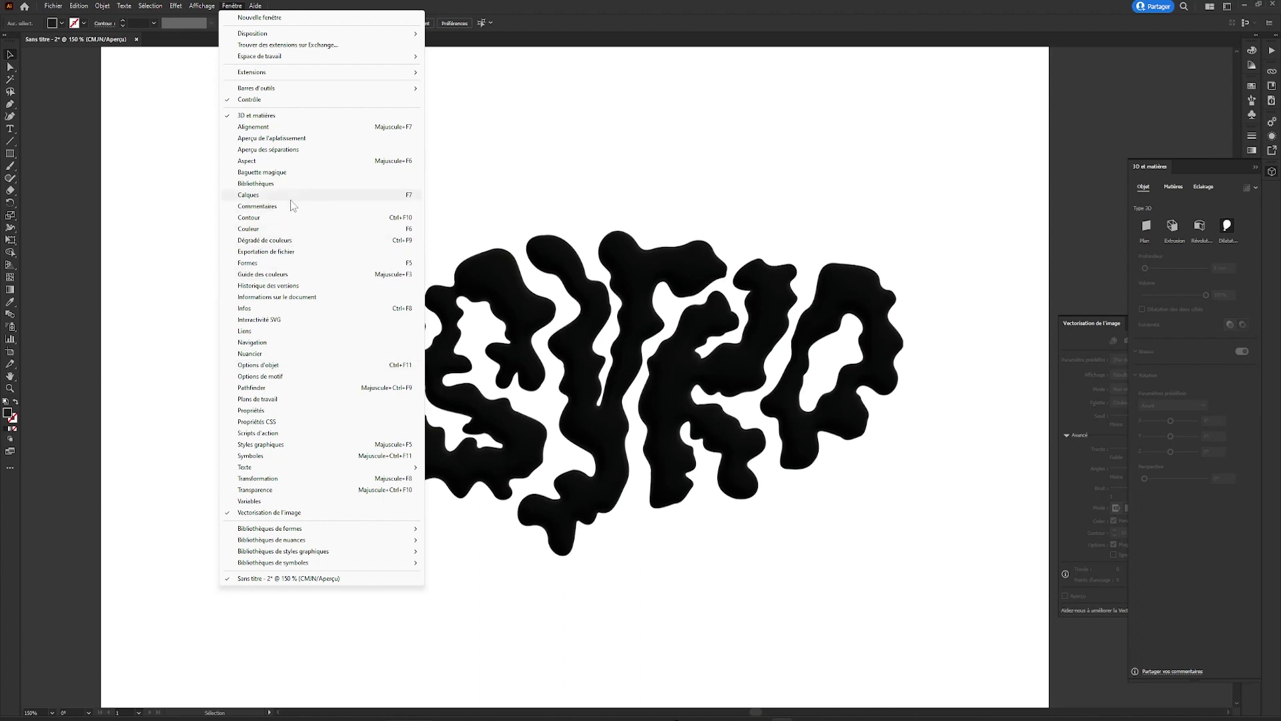
{"action": "left_click", "coordinate": [300, 251]}
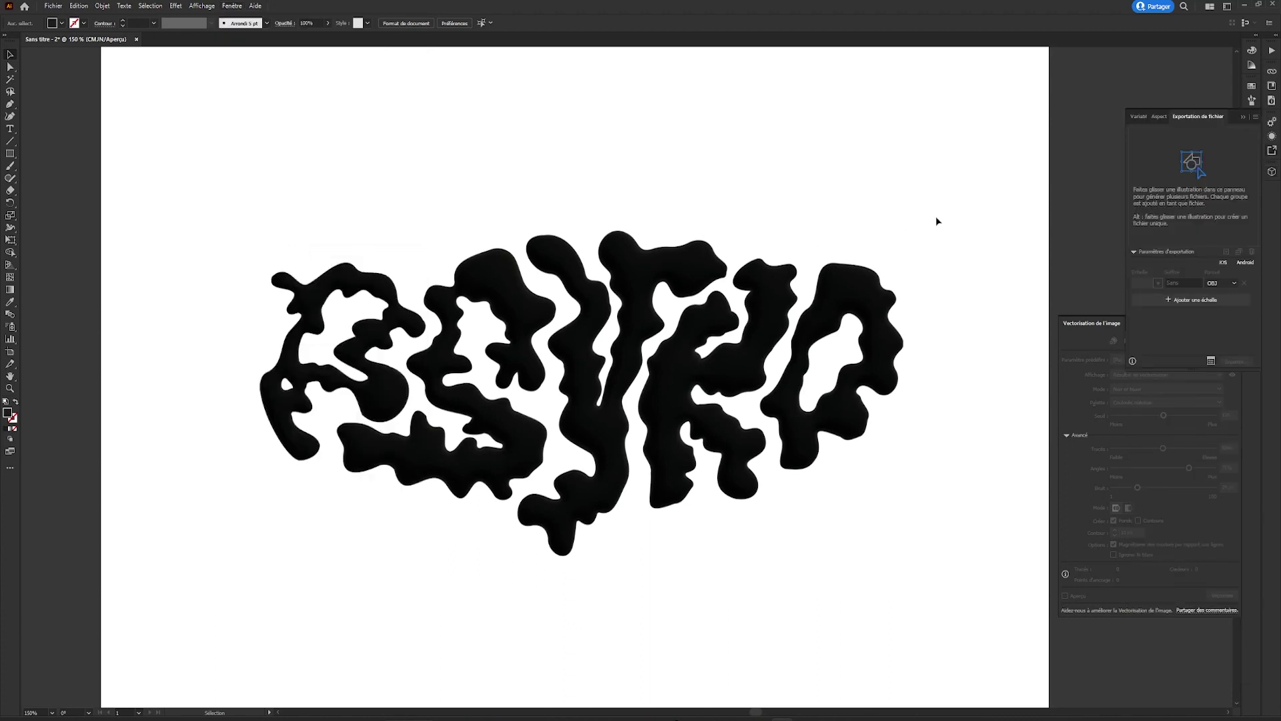
{"action": "left_click_drag", "start_coordinate": [885, 309], "coordinate": [1182, 177]}
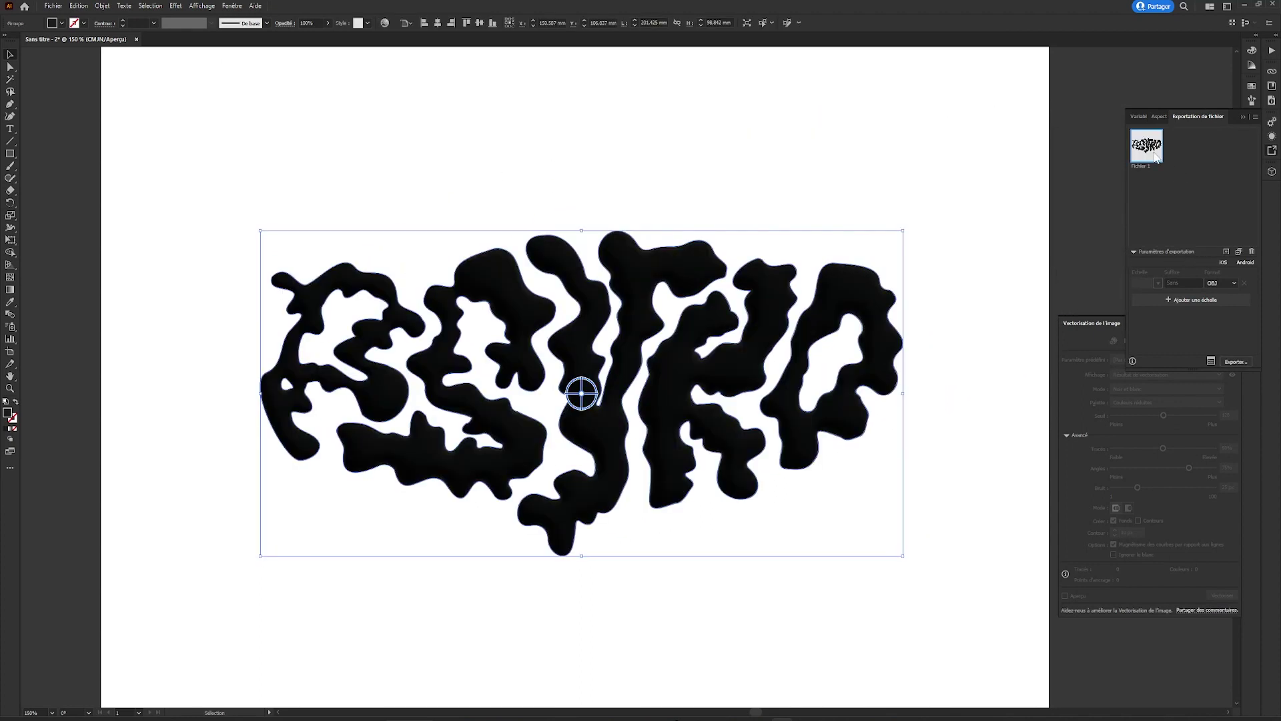
Check the export formats available for the lettering asset and keep OBJ selected.
{"action": "left_click", "coordinate": [1219, 284]}
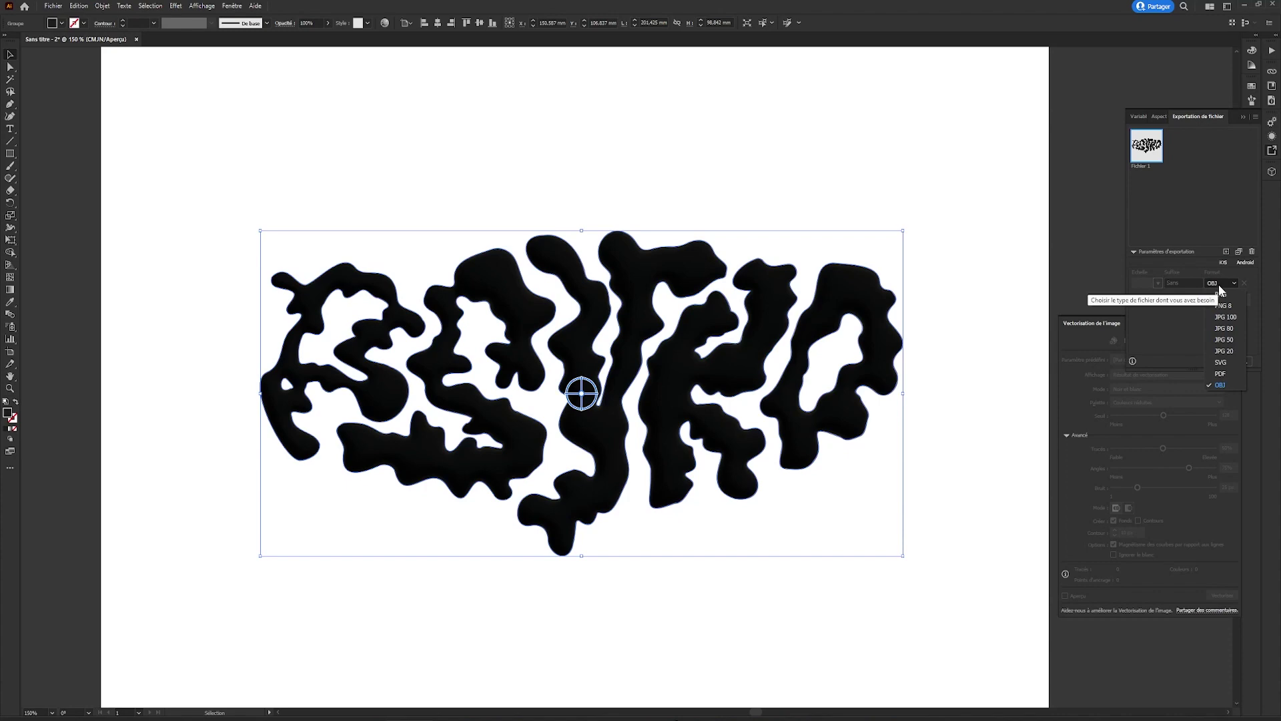
{"action": "left_click", "coordinate": [1189, 326]}
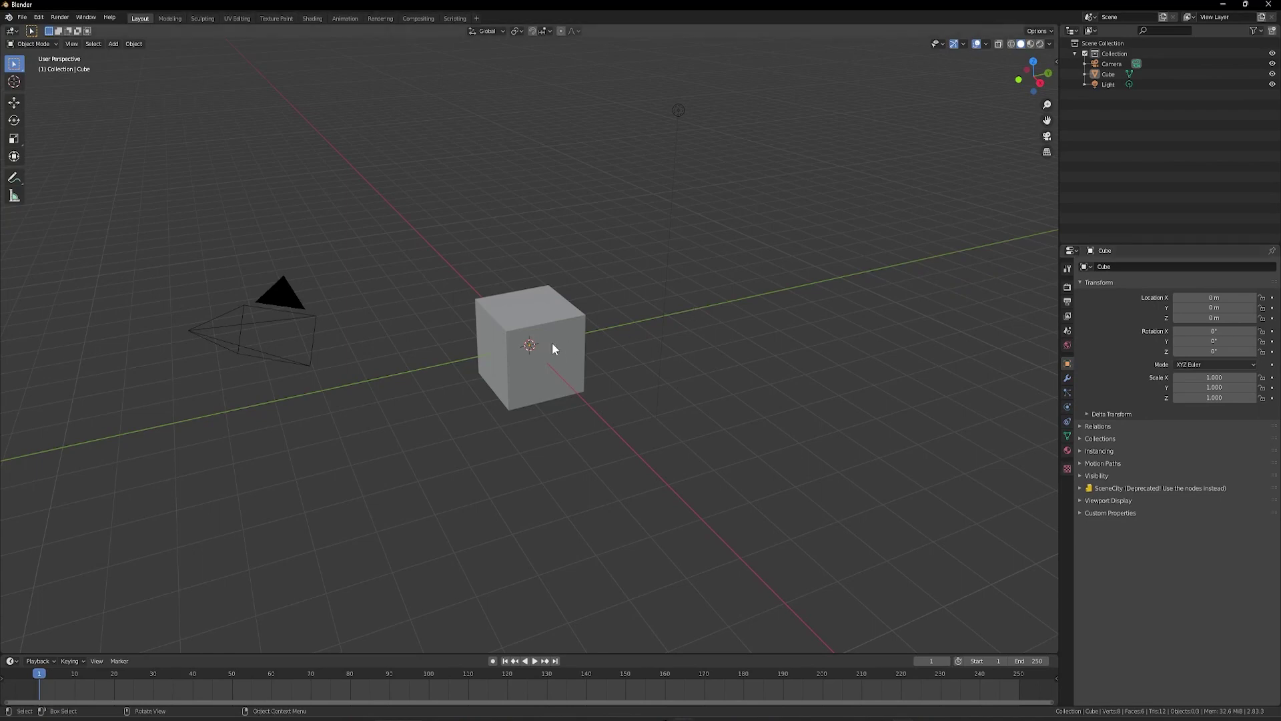
Switch to Blender, delete the default cube, and zero the camera's location and rotation on all axes.
{"action": "left_click", "coordinate": [551, 342]}
{"action": "key", "text": "Delete"}
{"action": "left_click", "coordinate": [282, 294]}
{"action": "left_click", "coordinate": [1214, 307]}
{"action": "type", "text": "0"}
{"action": "key", "text": "Return"}
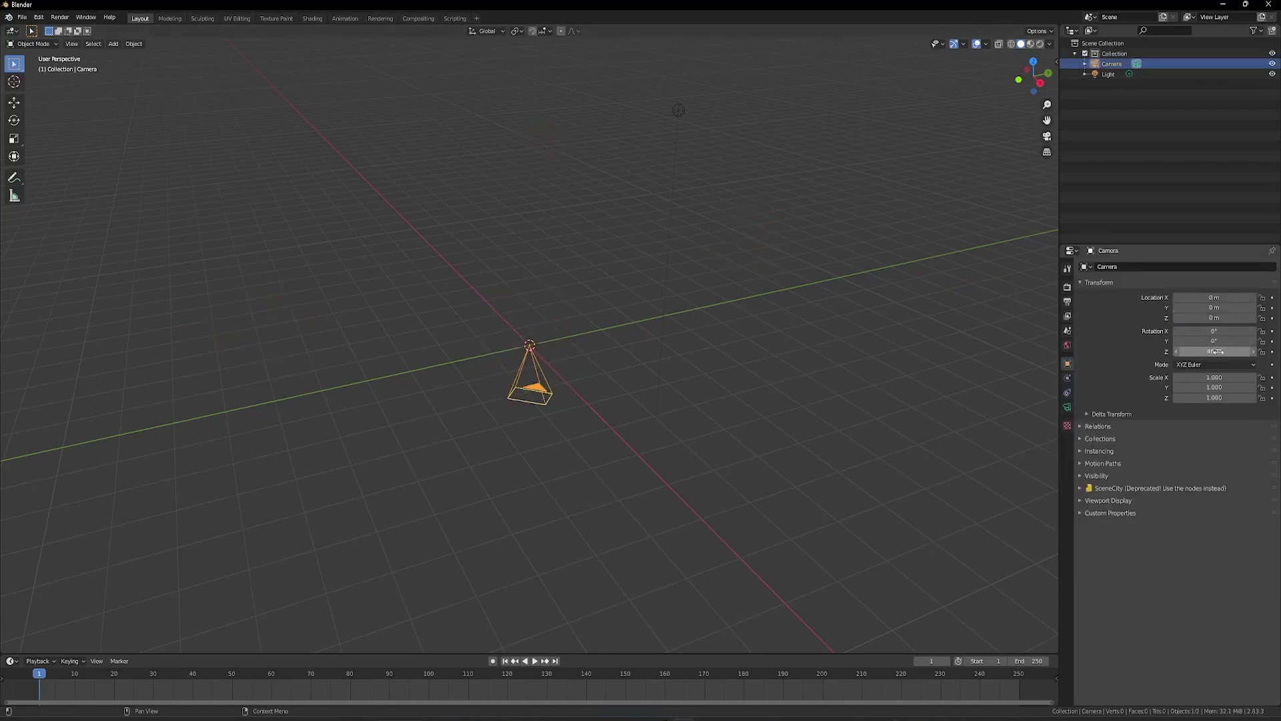
{"action": "left_click", "coordinate": [1214, 352]}
{"action": "type", "text": "0"}
Set the camera's X rotation to 90° and move it back along Y to about -9.4 m.
{"action": "left_click", "coordinate": [1211, 332]}
{"action": "type", "text": "90"}
{"action": "key", "text": "Return"}
{"action": "left_click_drag", "start_coordinate": [1219, 307], "coordinate": [1095, 307]}
{"action": "left_click", "coordinate": [133, 76]}
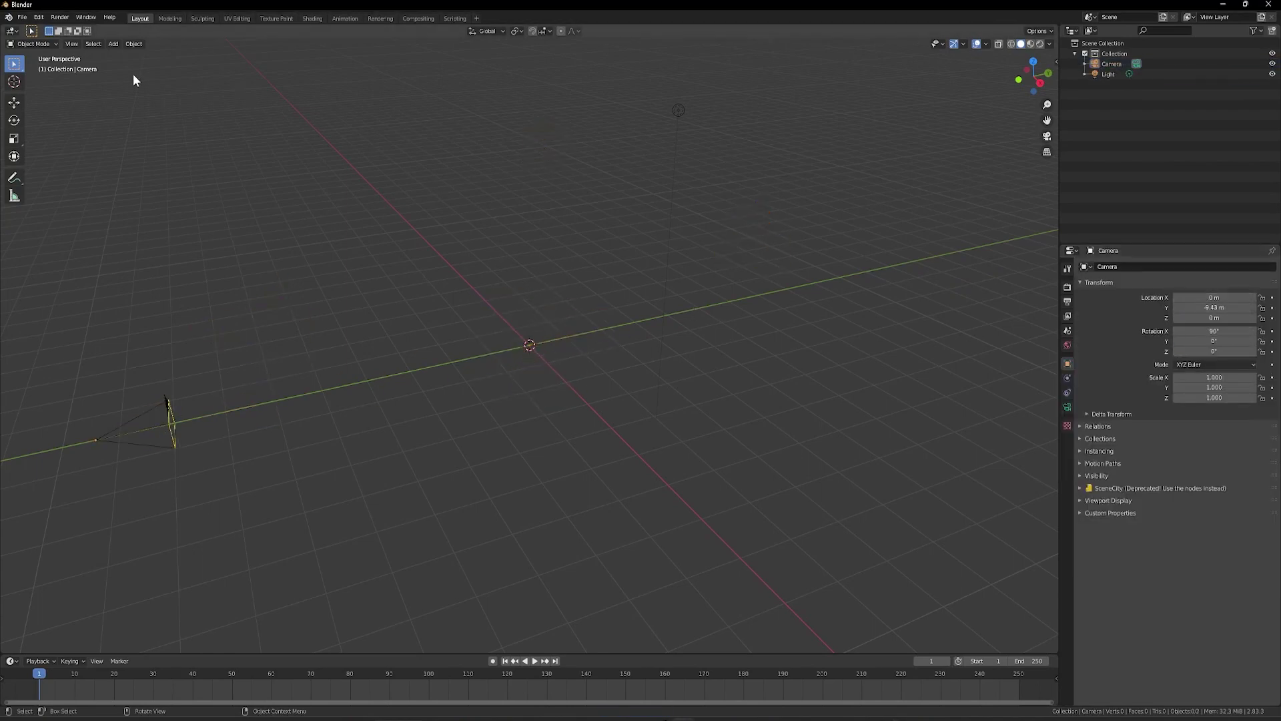
Import the exported lettering as a Wavefront (.obj) model.
{"action": "left_click", "coordinate": [22, 17]}
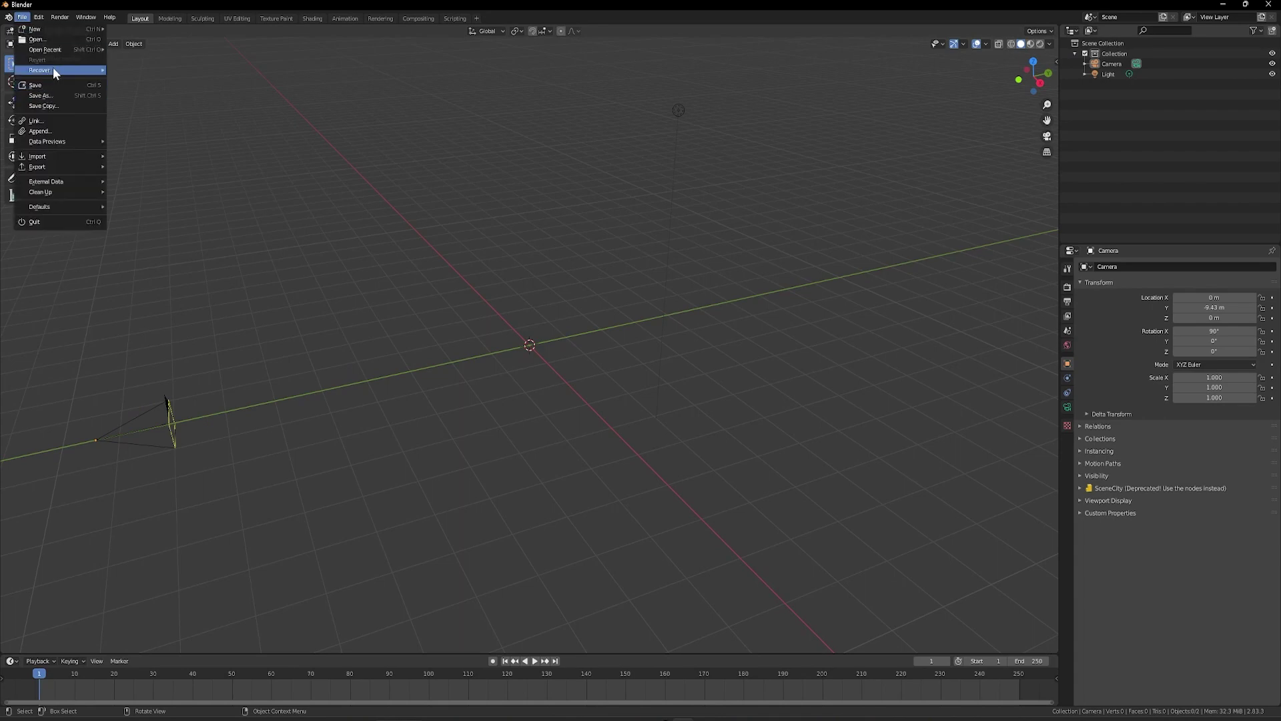
{"action": "mouse_move", "coordinate": [70, 154]}
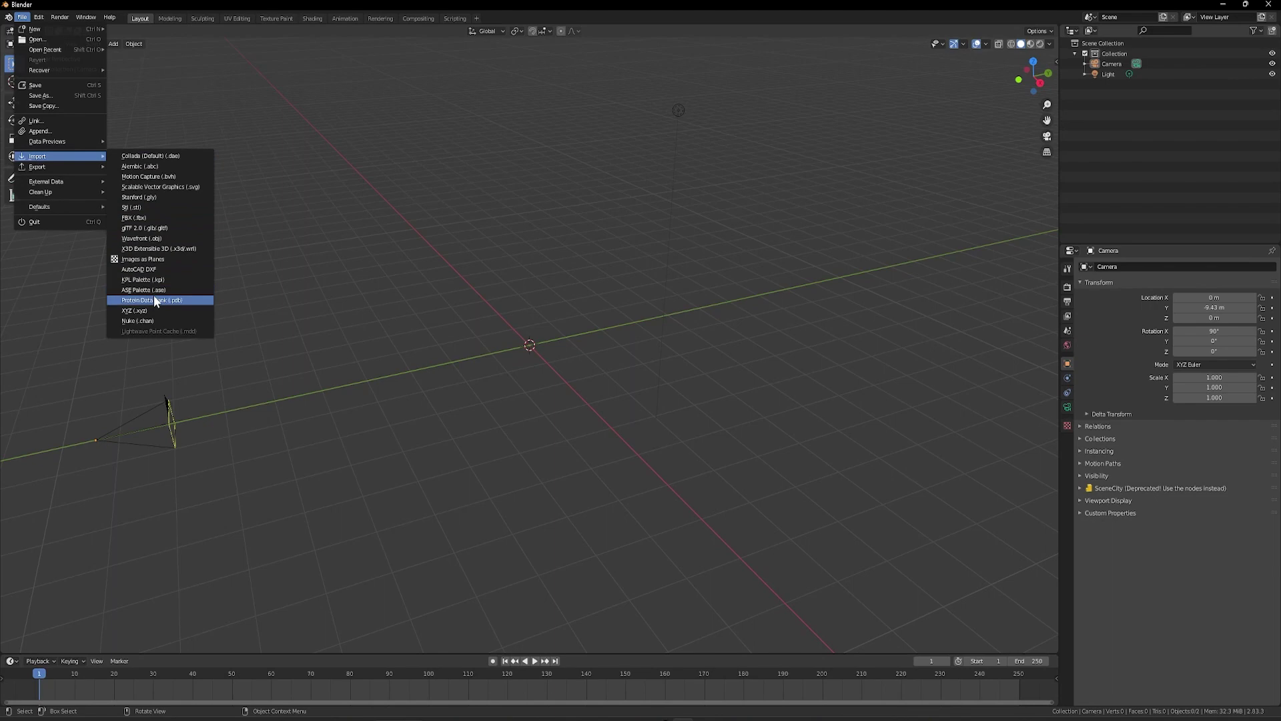
{"action": "left_click", "coordinate": [161, 241]}
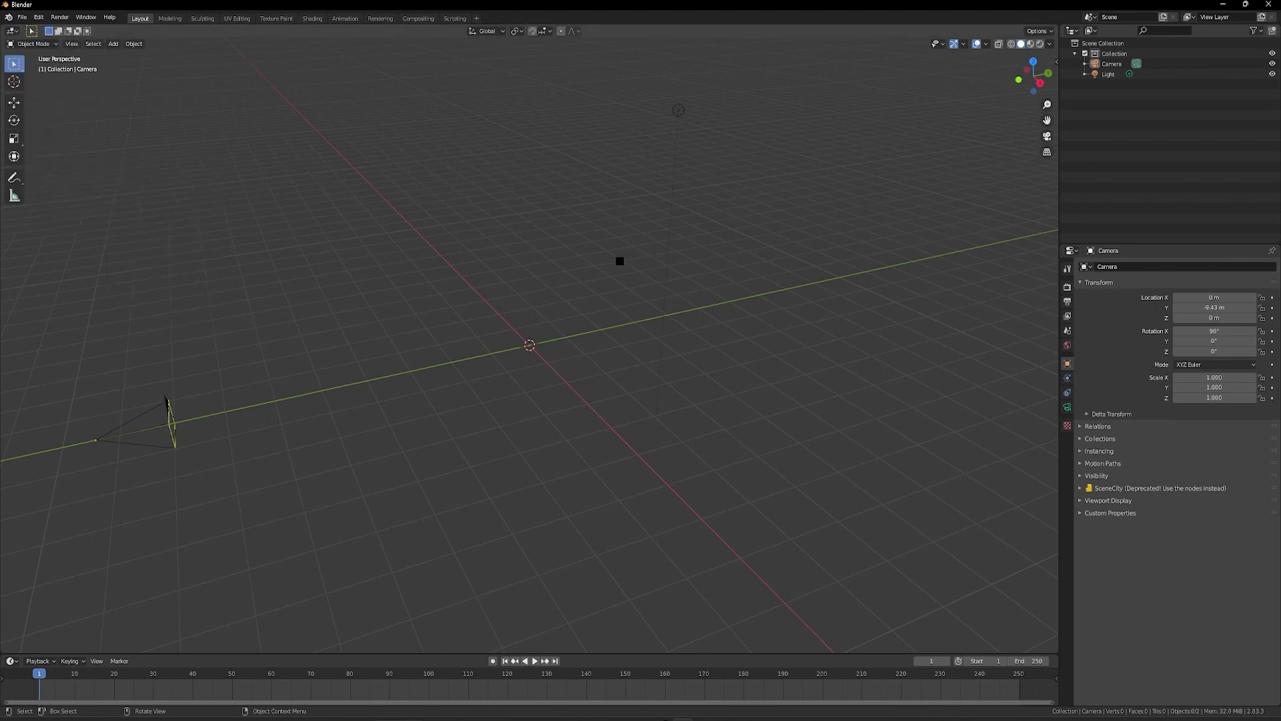
Scale the imported lettering down uniformly until it fits inside the frame of the camera view.
{"action": "left_click", "coordinate": [639, 379]}
{"action": "key", "text": "s"}
{"action": "left_click", "coordinate": [537, 348]}
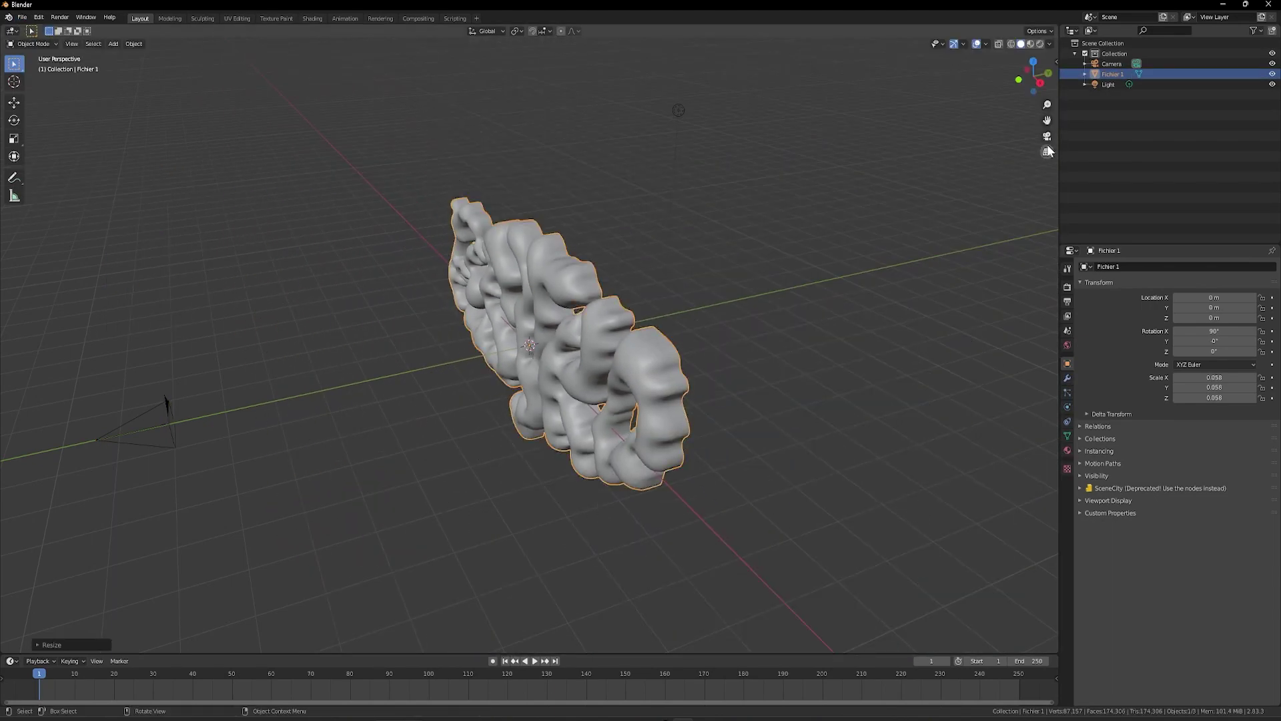
{"action": "left_click", "coordinate": [1046, 137]}
{"action": "key", "text": "s"}
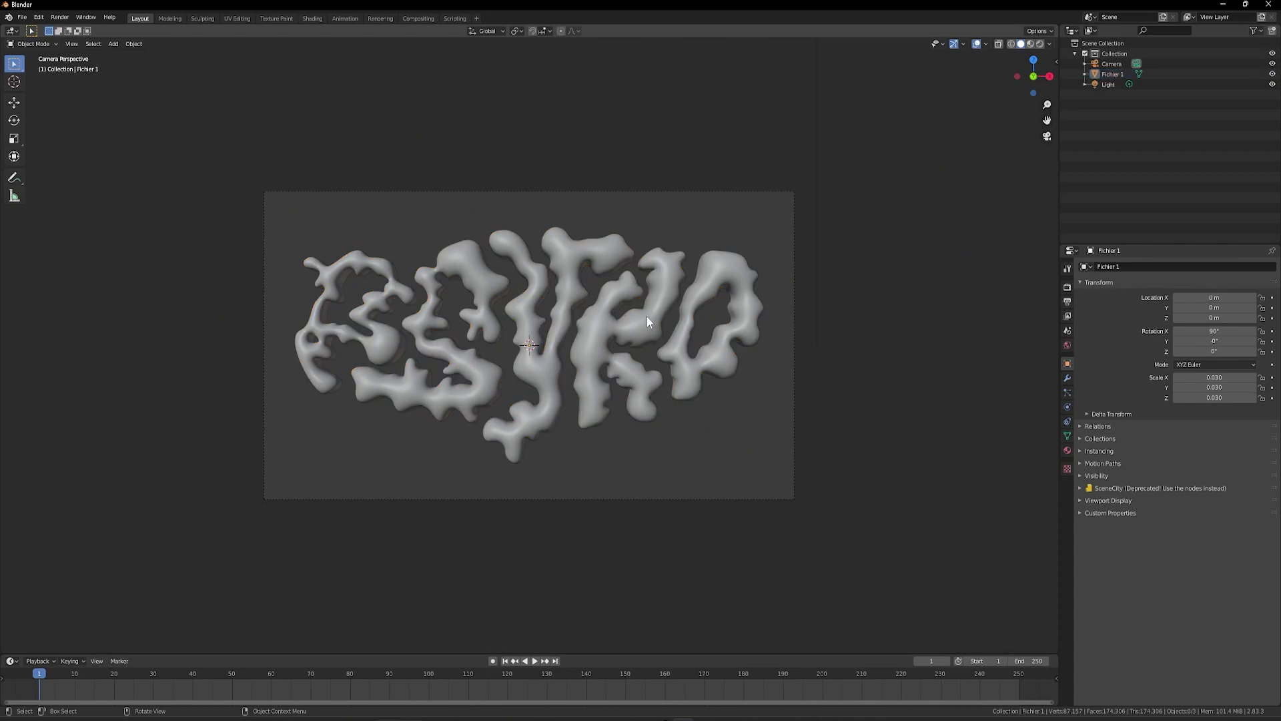
Set the lettering material's Metallic value to 1.000 and preview it with rendered shading.
{"action": "left_click", "coordinate": [648, 315]}
{"action": "left_click", "coordinate": [1068, 345]}
{"action": "left_click", "coordinate": [1067, 449]}
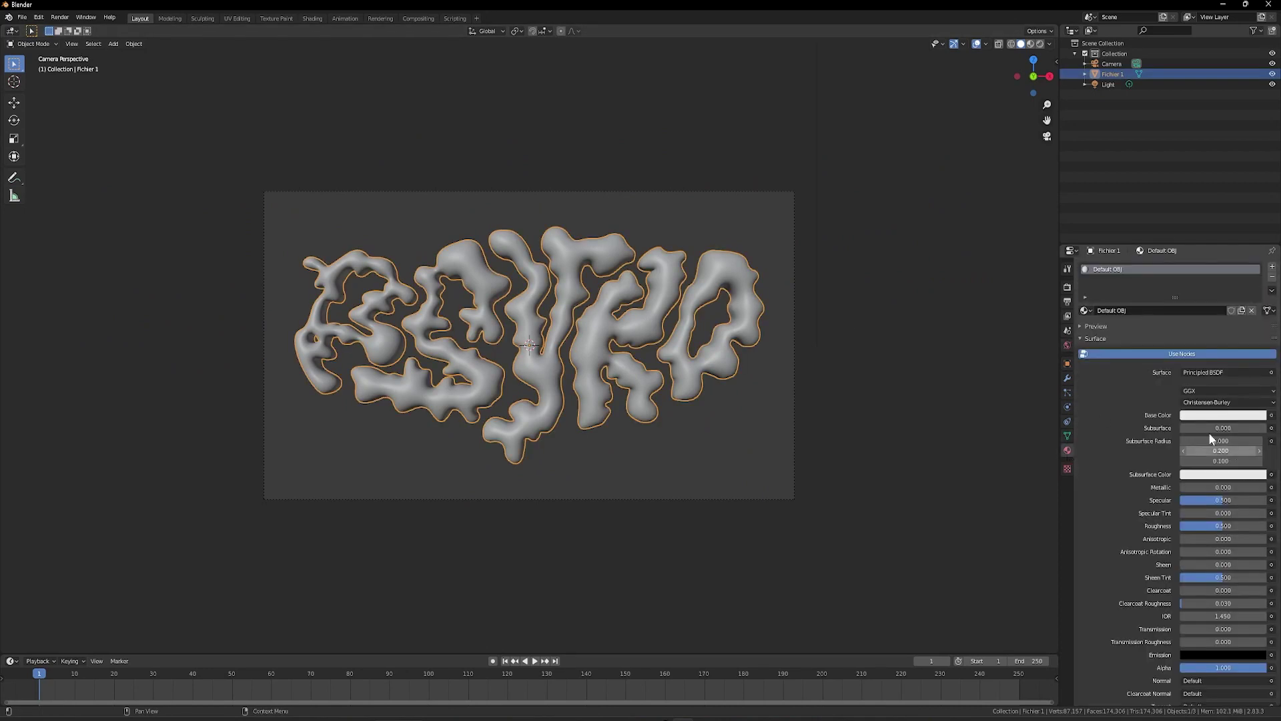
{"action": "left_click", "coordinate": [1040, 44]}
Select the scene light and lower its Y location to bring it toward the camera.
{"action": "left_click", "coordinate": [1144, 83]}
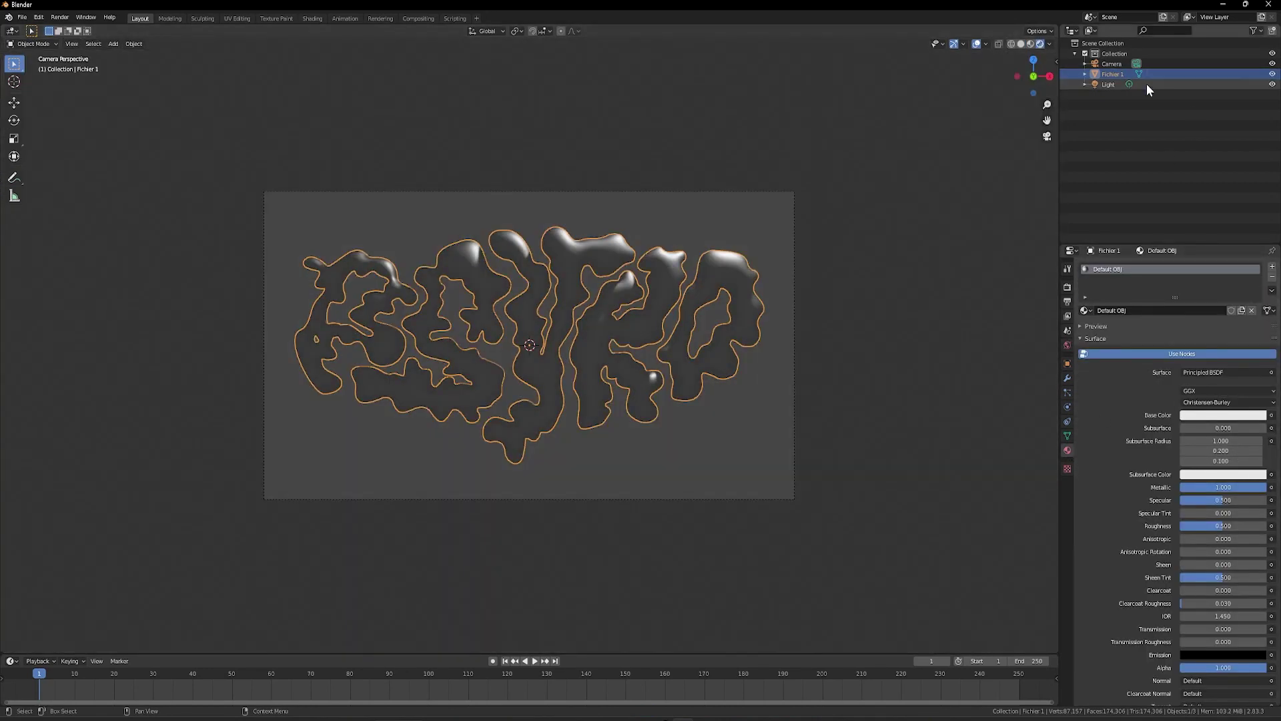
{"action": "left_click", "coordinate": [1067, 363]}
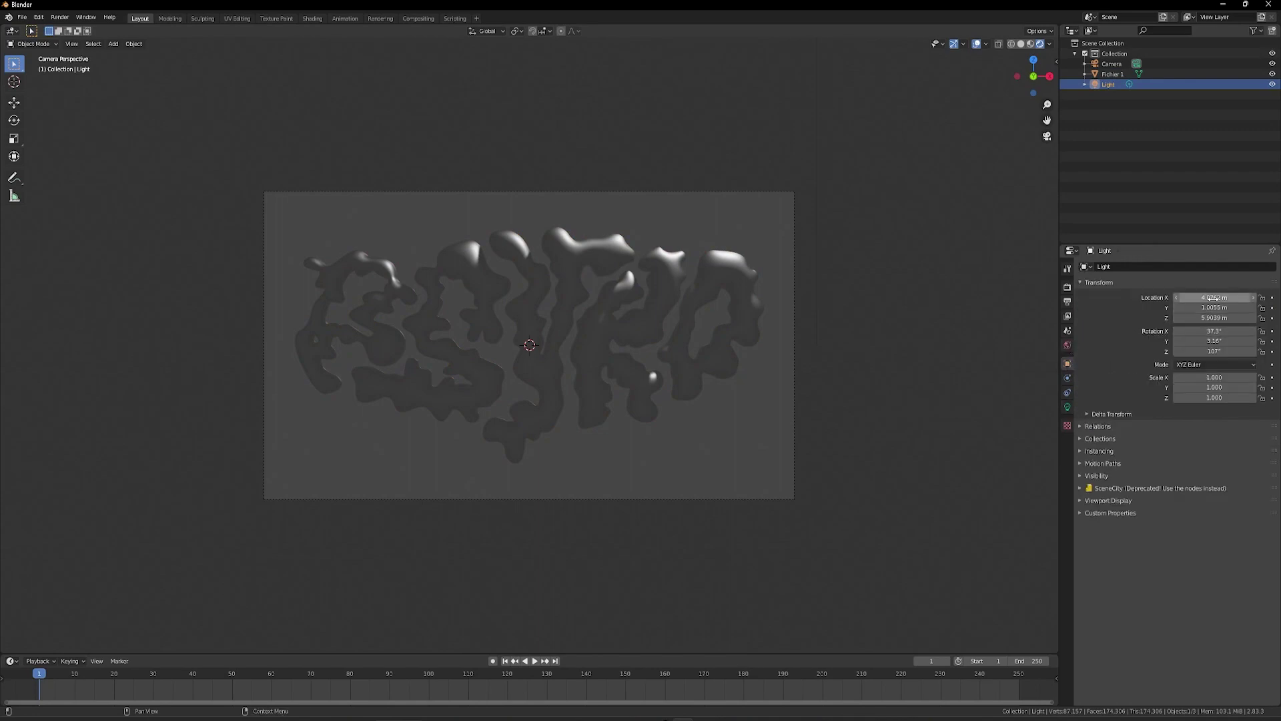
{"action": "left_click_drag", "start_coordinate": [1229, 309], "coordinate": [1175, 309]}
Set the lettering material's Specular to 0.000 and its Roughness to 0.249.
{"action": "left_click", "coordinate": [1108, 75]}
{"action": "left_click", "coordinate": [1067, 450]}
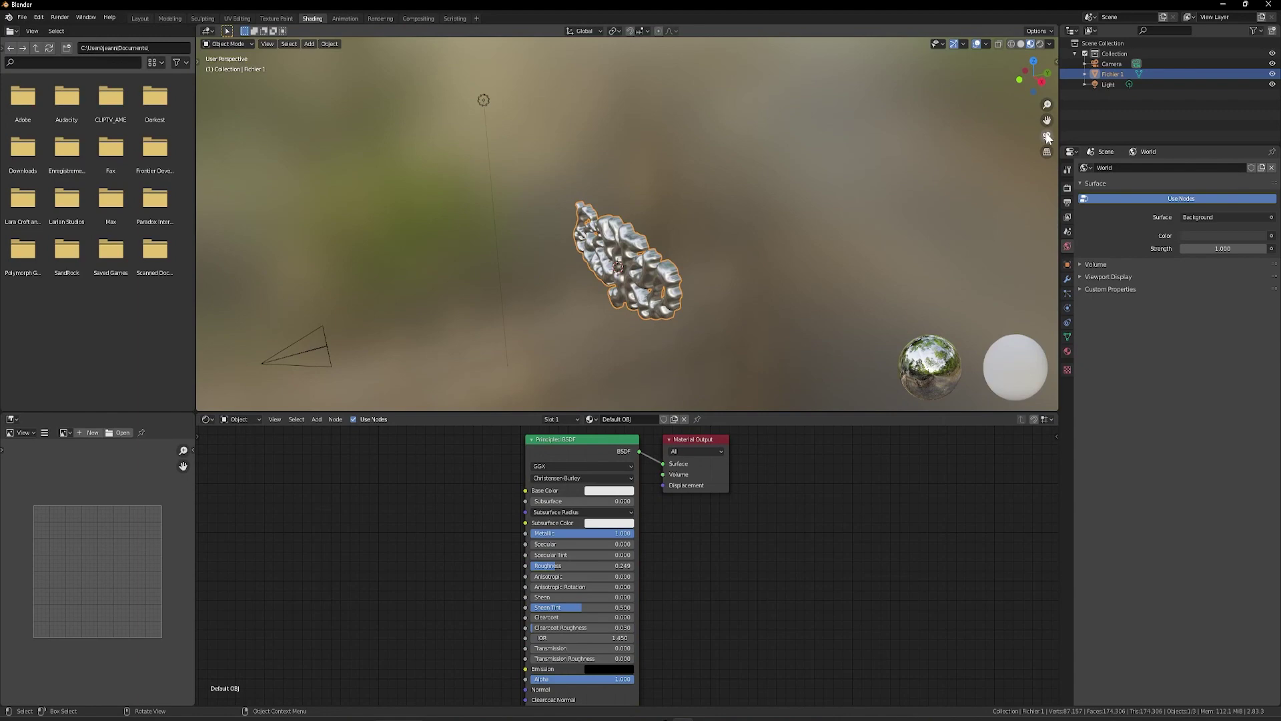
In the Shading workspace, look through the camera and spread the Principled BSDF and Material Output nodes apart.
{"action": "left_click", "coordinate": [1047, 137]}
{"action": "scroll", "coordinate": [761, 507], "scroll_direction": "down", "scroll_amount": 4}
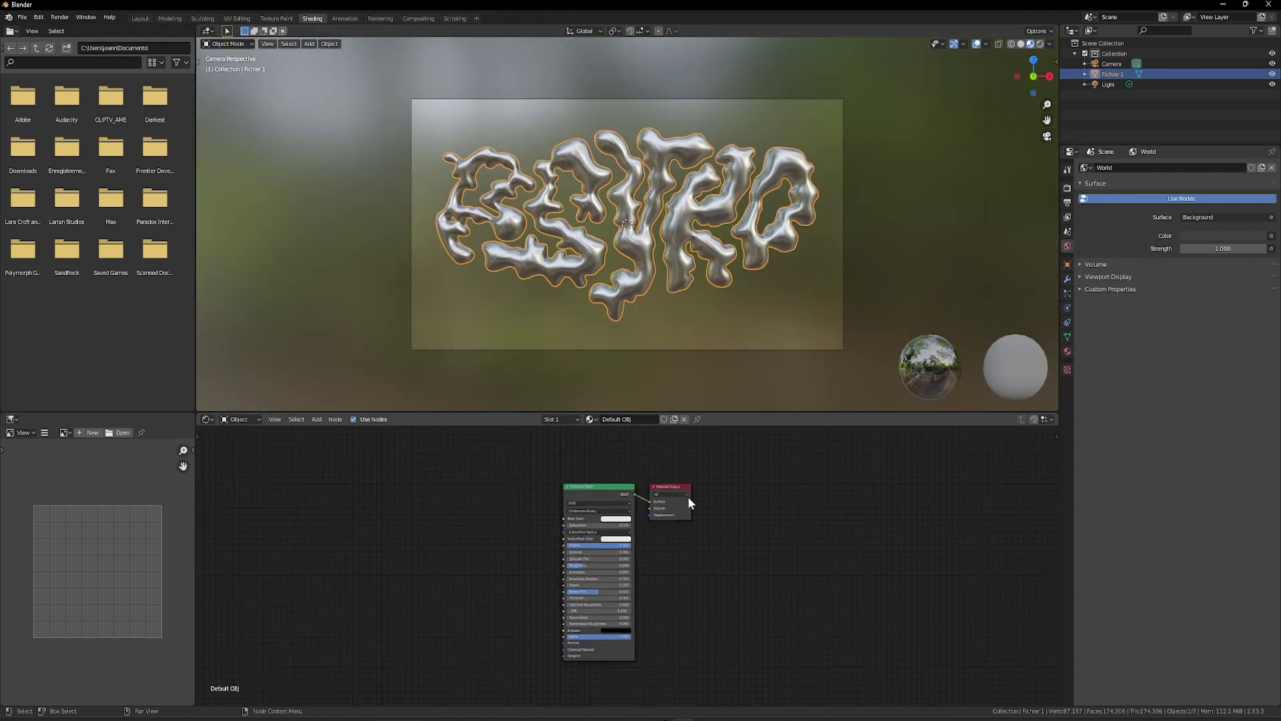
{"action": "left_click_drag", "start_coordinate": [674, 488], "coordinate": [708, 494]}
{"action": "left_click_drag", "start_coordinate": [571, 489], "coordinate": [592, 465]}
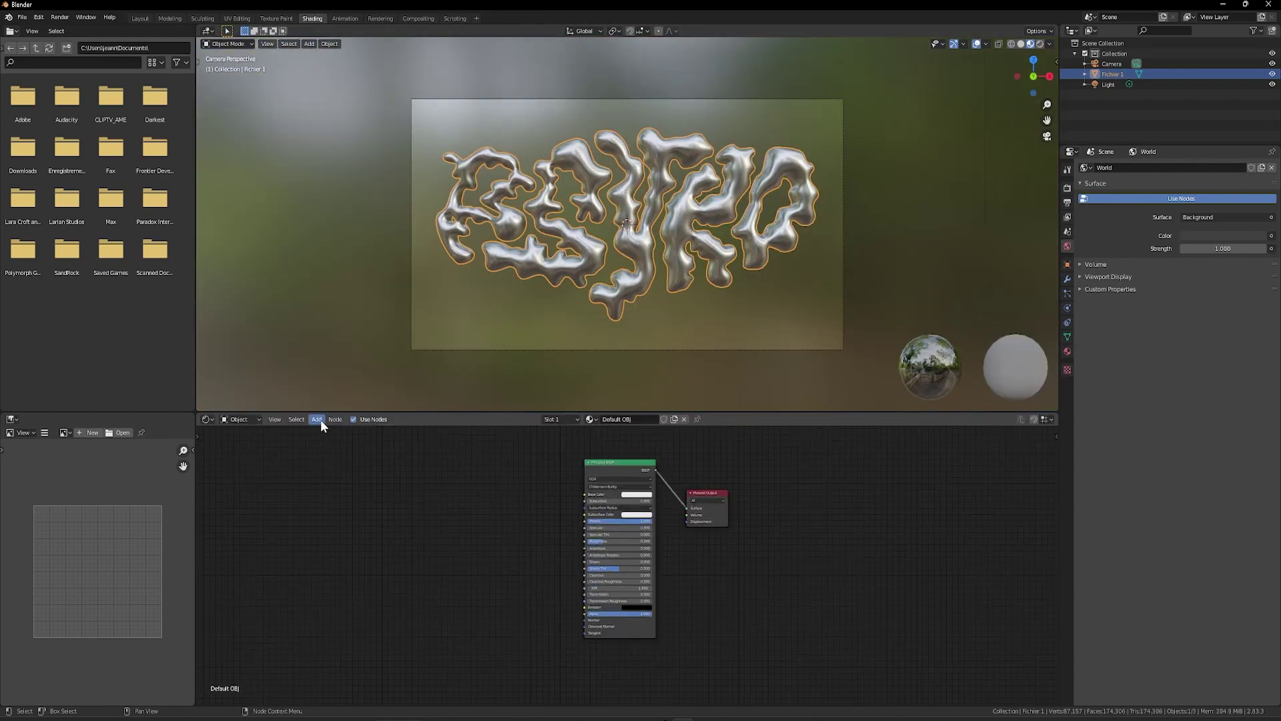
Switch the shader editor to the World nodes and move the Background node farther from World Output.
{"action": "left_click", "coordinate": [259, 443]}
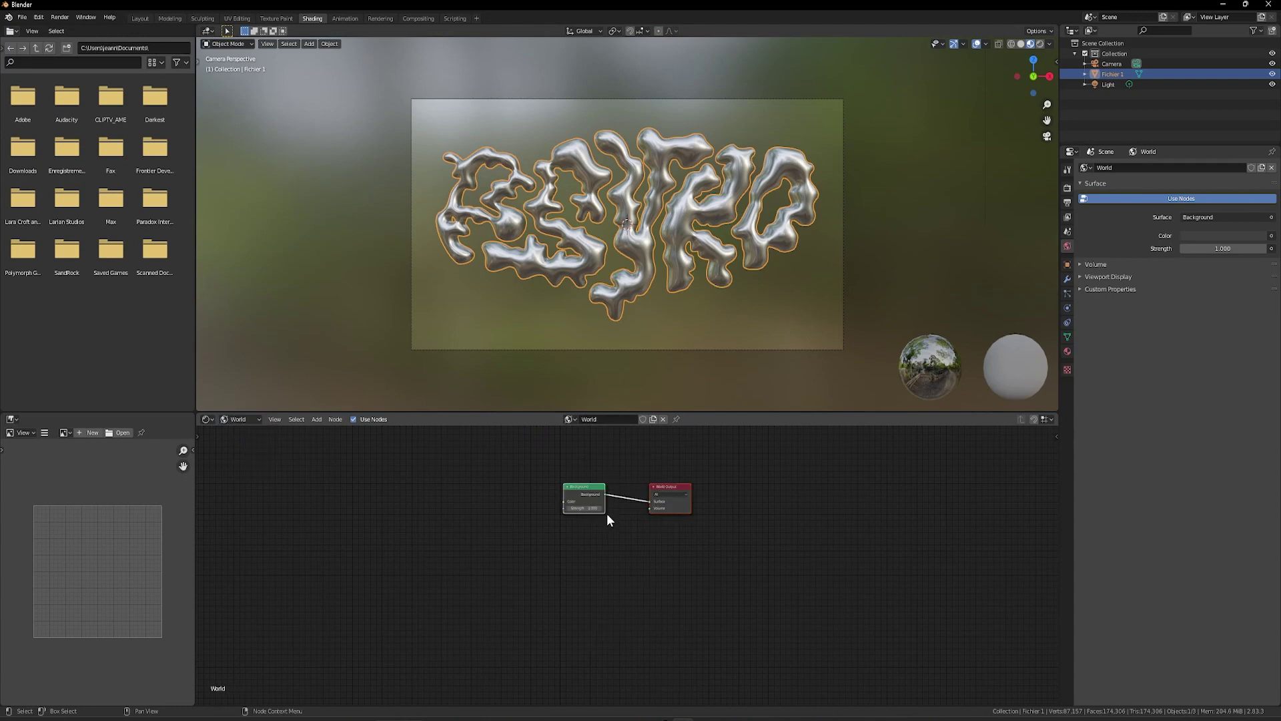
{"action": "scroll", "coordinate": [604, 507], "scroll_direction": "up", "scroll_amount": 3}
{"action": "key", "text": "space"}
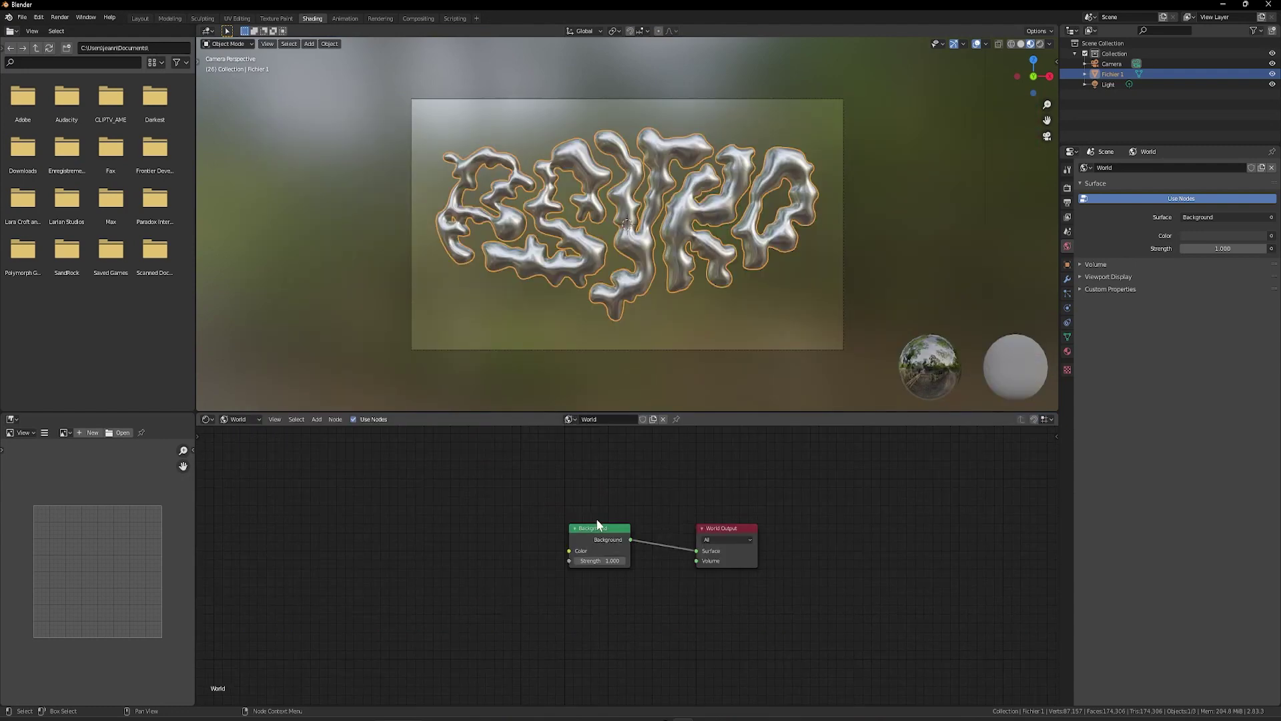
{"action": "left_click_drag", "start_coordinate": [598, 524], "coordinate": [537, 528]}
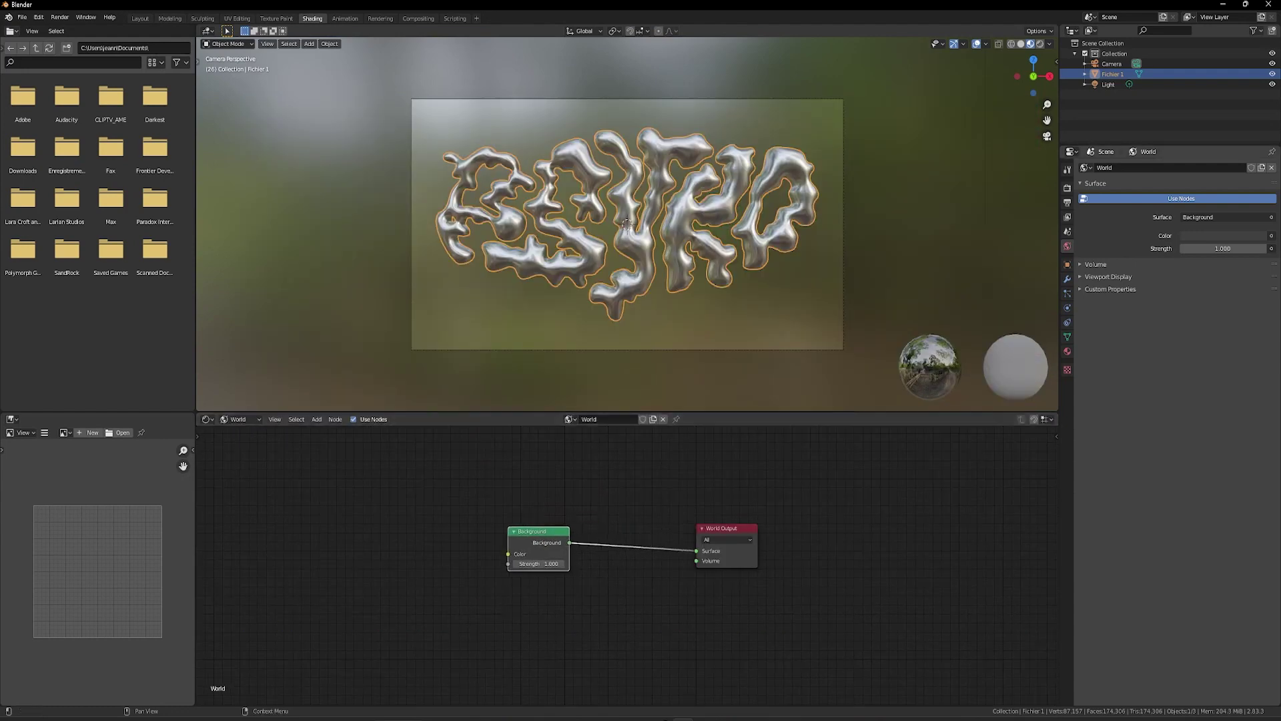
Add an Image Texture node to the world shader and place it before the Background node.
{"action": "left_click", "coordinate": [315, 419]}
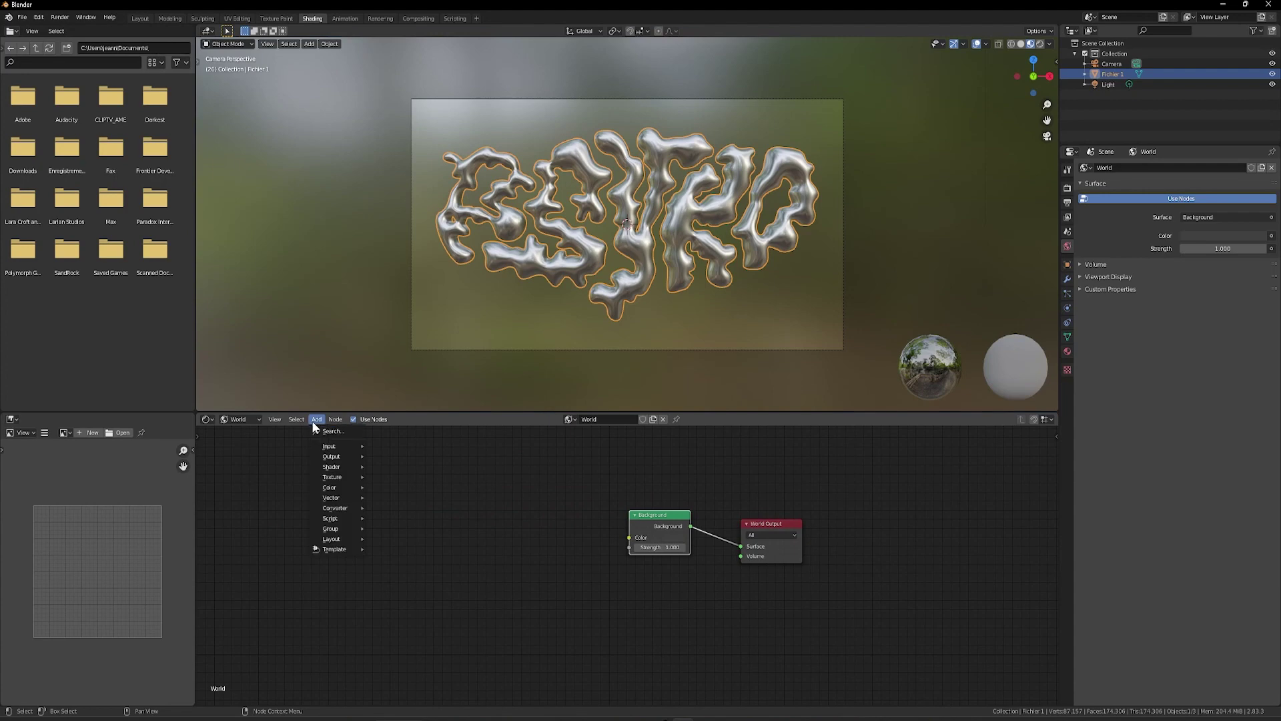
{"action": "left_click", "coordinate": [319, 430]}
{"action": "type", "text": "im"}
{"action": "left_click", "coordinate": [383, 448]}
{"action": "left_click", "coordinate": [440, 476]}
{"action": "left_click_drag", "start_coordinate": [441, 475], "coordinate": [502, 481]}
Add a Mapping node and place it before the Image Texture node.
{"action": "left_click", "coordinate": [316, 419]}
{"action": "left_click", "coordinate": [322, 432]}
{"action": "type", "text": "mapp"}
{"action": "left_click", "coordinate": [387, 451]}
{"action": "left_click", "coordinate": [410, 465]}
Add a Texture Coordinate node and link its Object output through Mapping into the Image Texture's Vector input.
{"action": "left_click", "coordinate": [316, 419]}
{"action": "left_click", "coordinate": [321, 432]}
{"action": "type", "text": "text"}
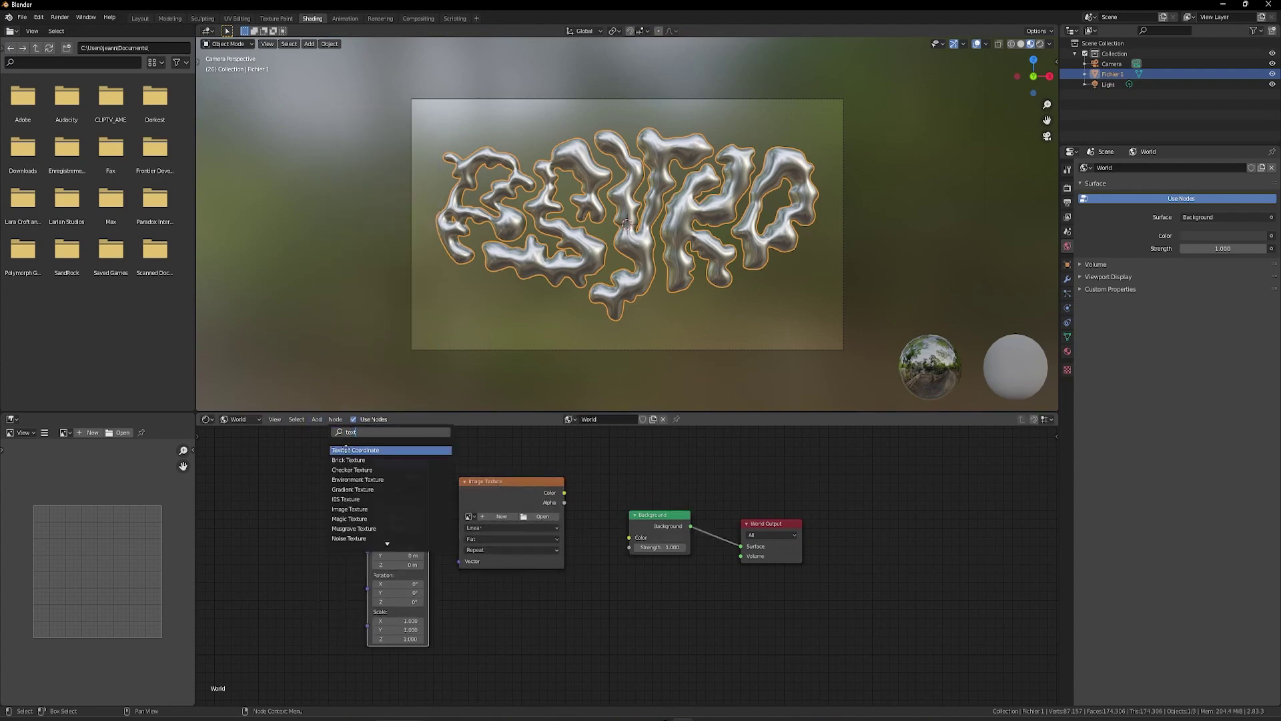
{"action": "left_click", "coordinate": [384, 449]}
{"action": "left_click", "coordinate": [313, 482]}
{"action": "left_click_drag", "start_coordinate": [332, 522], "coordinate": [367, 515]}
{"action": "left_click_drag", "start_coordinate": [429, 476], "coordinate": [458, 560]}
Add a Hue Saturation Value node and place it below the gap between Image Texture and Background.
{"action": "left_click", "coordinate": [316, 419]}
{"action": "left_click", "coordinate": [327, 431]}
{"action": "type", "text": "hue"}
{"action": "left_click", "coordinate": [369, 458]}
{"action": "left_click", "coordinate": [614, 616]}
Add a Bright/Contrast node and link the Hue Saturation Value node's Color output to its Color input.
{"action": "left_click", "coordinate": [316, 420]}
{"action": "left_click", "coordinate": [323, 434]}
{"action": "type", "text": "bri"}
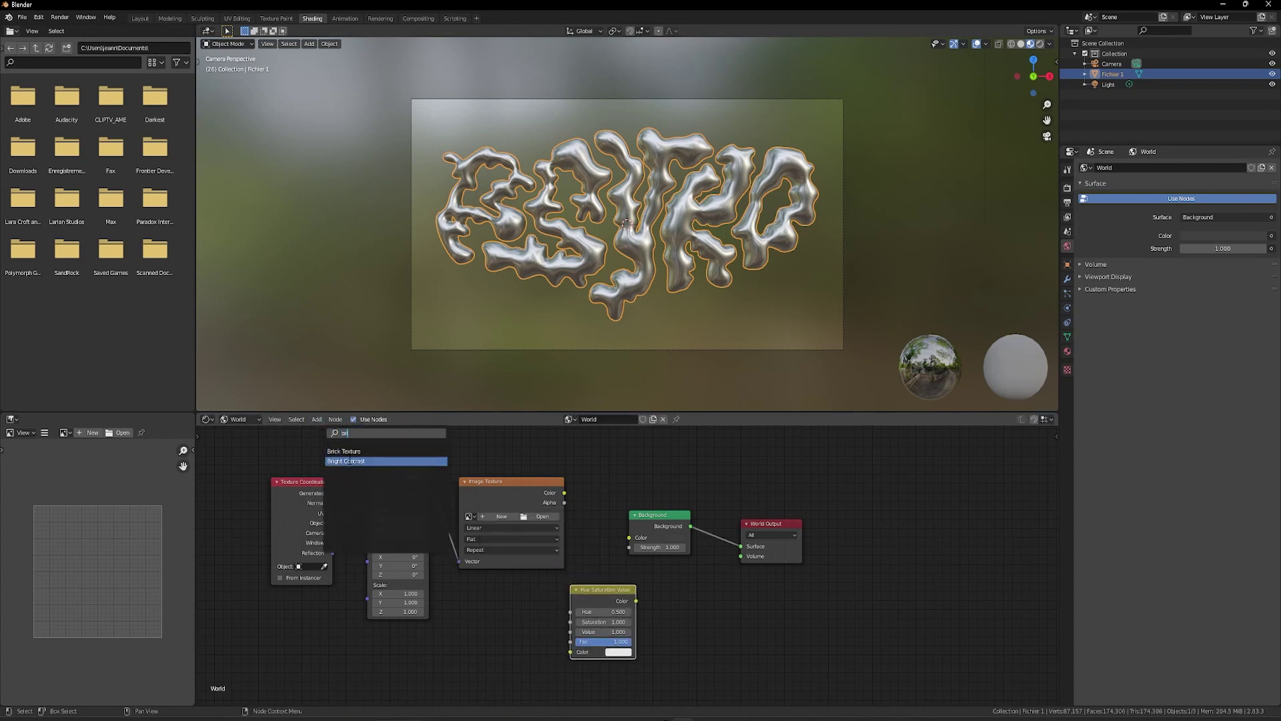
{"action": "left_click", "coordinate": [373, 459]}
{"action": "left_click", "coordinate": [708, 611]}
{"action": "left_click_drag", "start_coordinate": [636, 601], "coordinate": [667, 612]}
Make room around the output nodes and link the Image Texture's Color output to the Hue Saturation Value node's Color input.
{"action": "left_click_drag", "start_coordinate": [659, 515], "coordinate": [698, 509]}
{"action": "left_click_drag", "start_coordinate": [770, 523], "coordinate": [797, 514]}
{"action": "left_click_drag", "start_coordinate": [564, 492], "coordinate": [570, 651]}
{"action": "left_click_drag", "start_coordinate": [603, 589], "coordinate": [614, 588]}
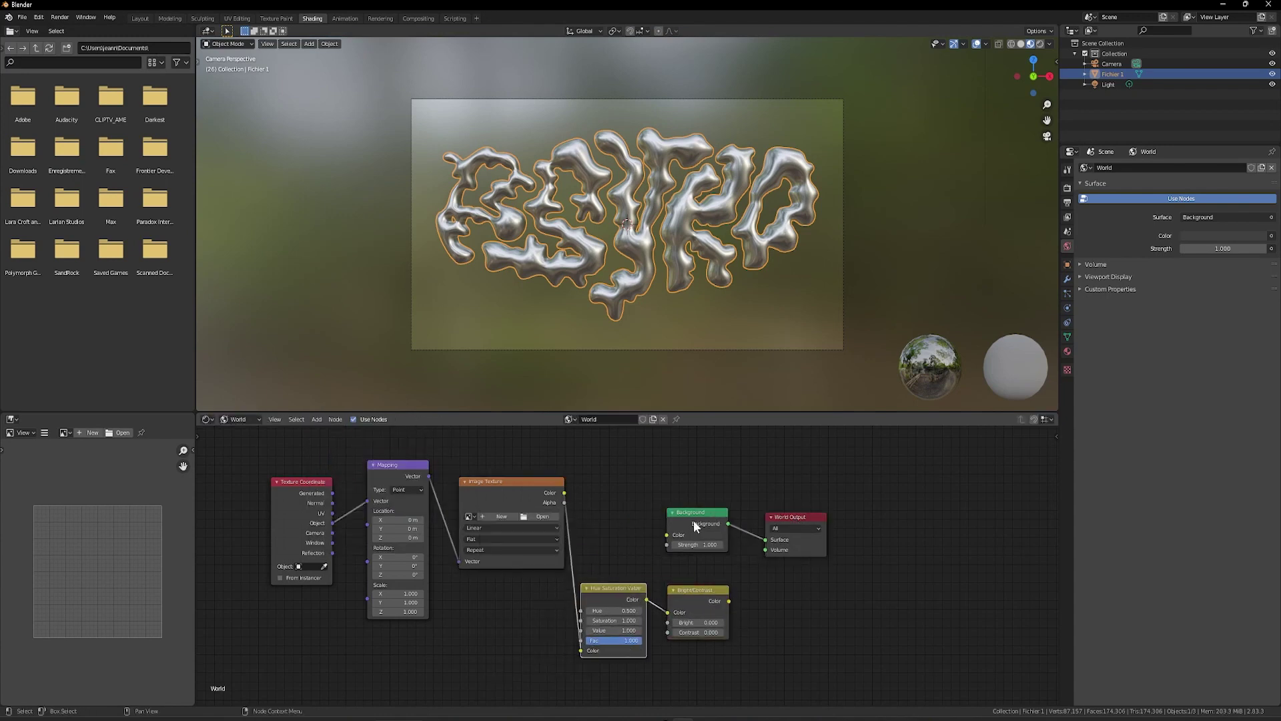
Move Background and World Output farther along and link Bright/Contrast's Color output to the Background's Color input.
{"action": "left_click_drag", "start_coordinate": [820, 581], "coordinate": [694, 520]}
{"action": "left_click_drag", "start_coordinate": [698, 510], "coordinate": [771, 510]}
{"action": "left_click_drag", "start_coordinate": [728, 601], "coordinate": [739, 533]}
Set the Background node's Strength to 1.300 and load the Unsplash photo into the Image Texture node.
{"action": "double_click", "coordinate": [771, 543]}
{"action": "type", "text": "1.0"}
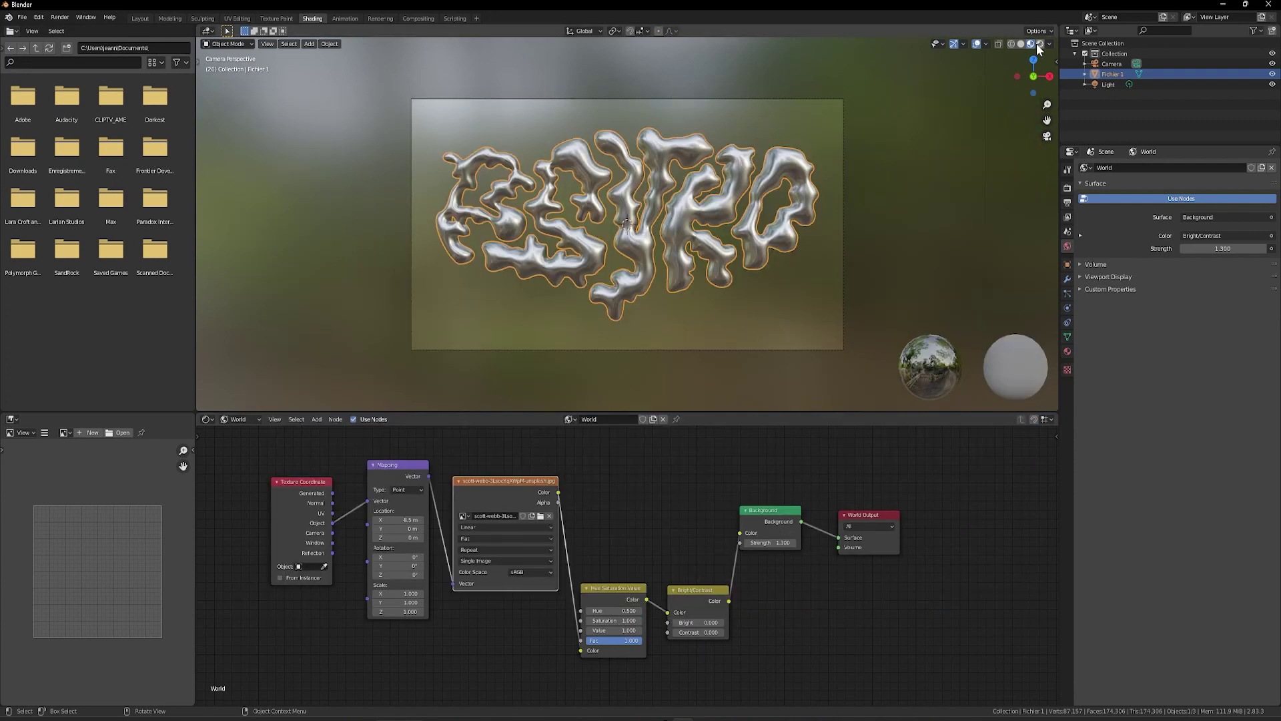
Preview the world lighting in rendered shading and set the Mapping node's X location to 0 m.
{"action": "left_click", "coordinate": [1039, 43]}
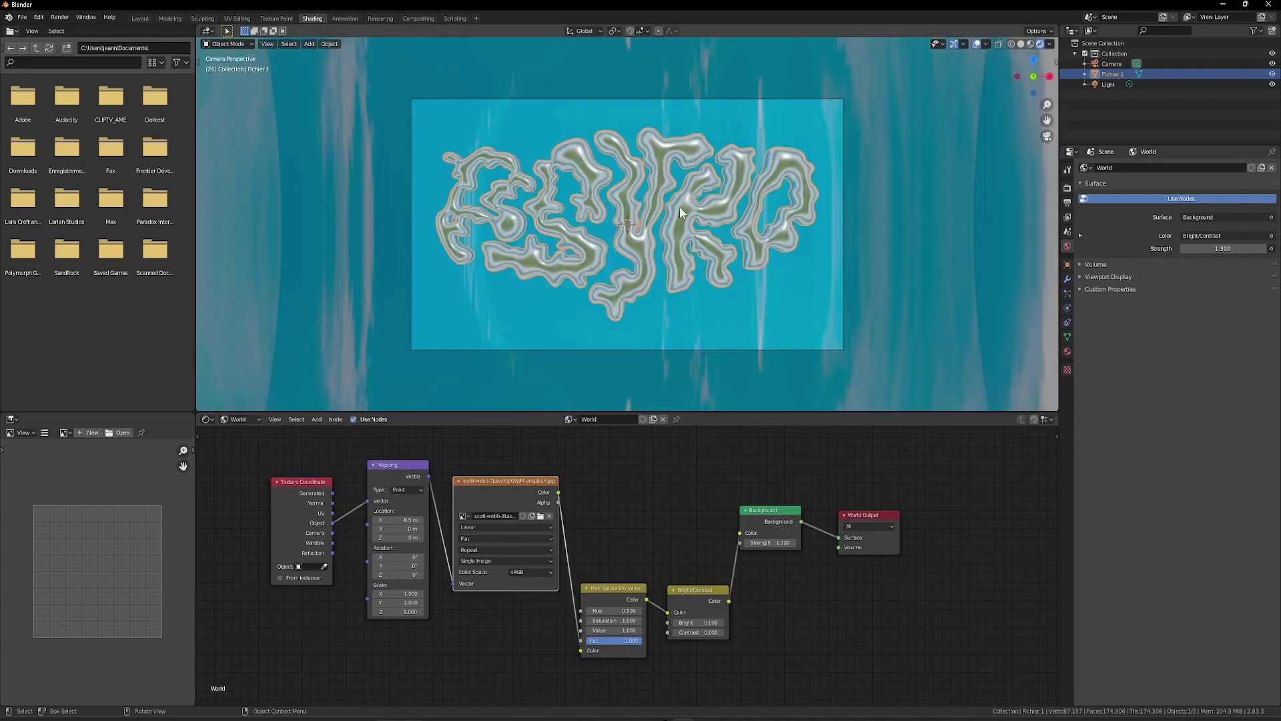
{"action": "left_click", "coordinate": [409, 519]}
{"action": "type", "text": "0"}
{"action": "key", "text": "Return"}
{"action": "left_click", "coordinate": [714, 469]}
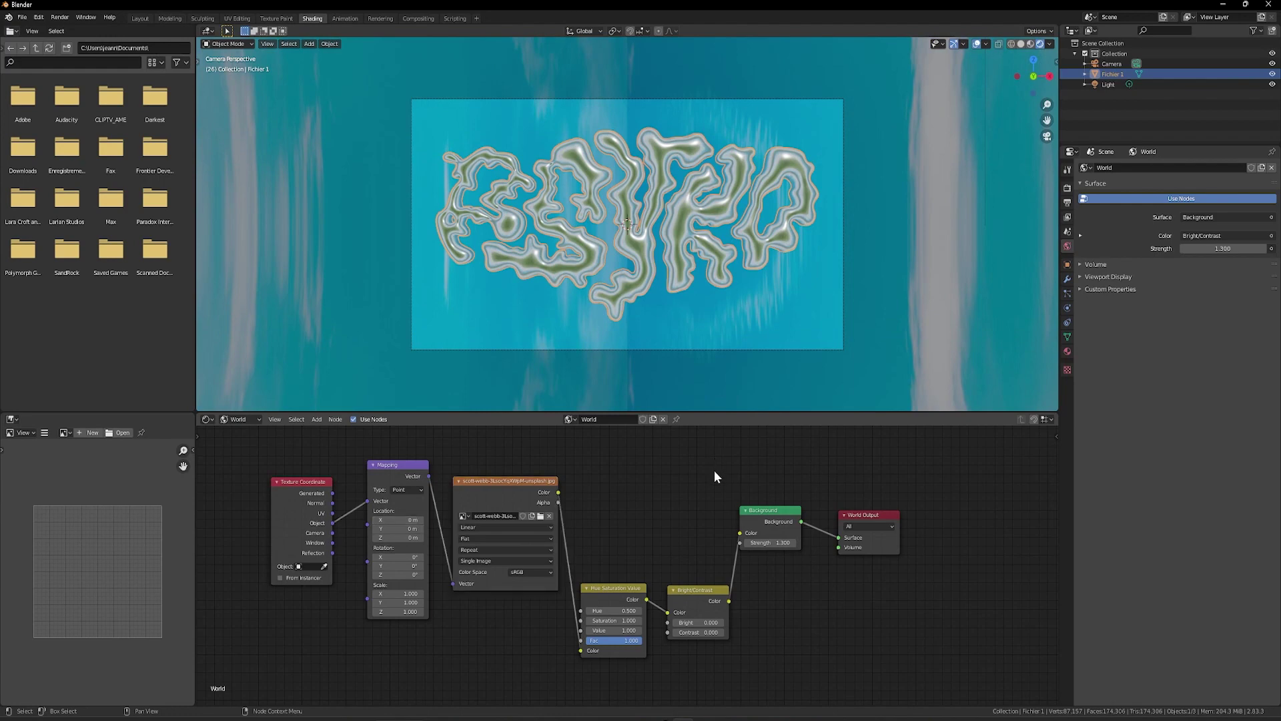
Deselect the lettering and make the render background transparent in the Film settings.
{"action": "left_click", "coordinate": [747, 279]}
{"action": "left_click", "coordinate": [1067, 189]}
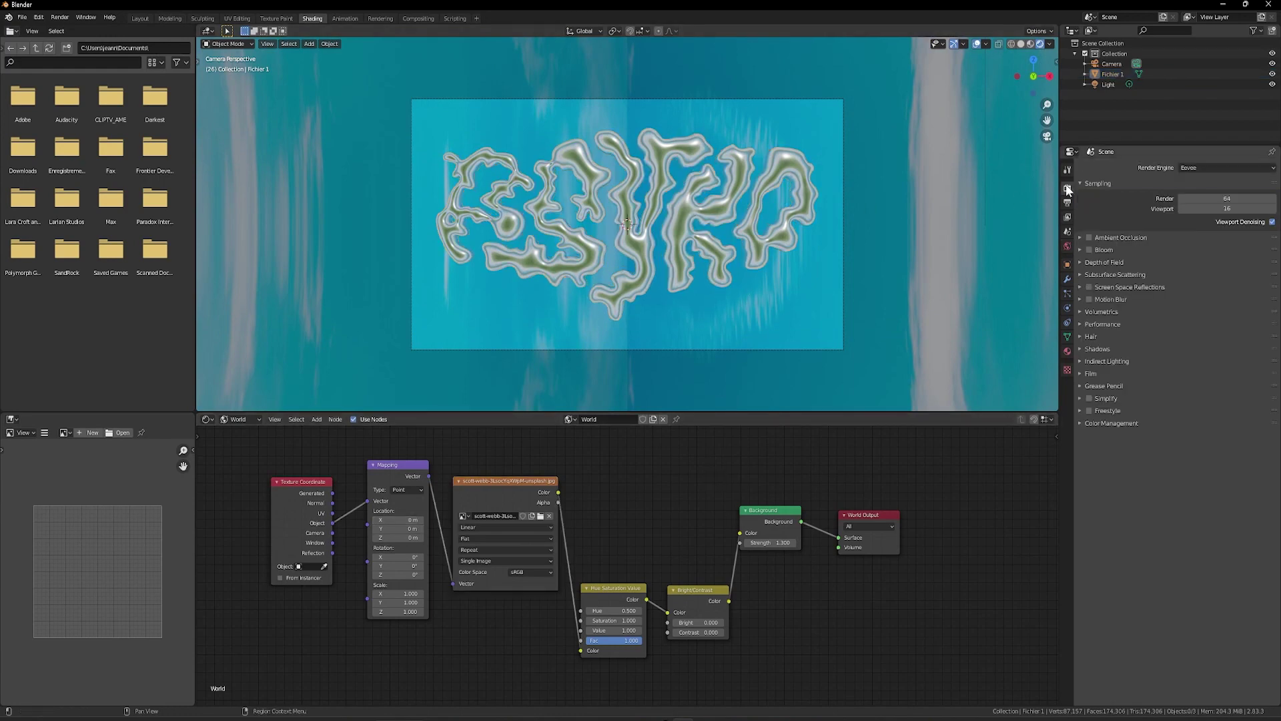
{"action": "left_click", "coordinate": [1082, 374]}
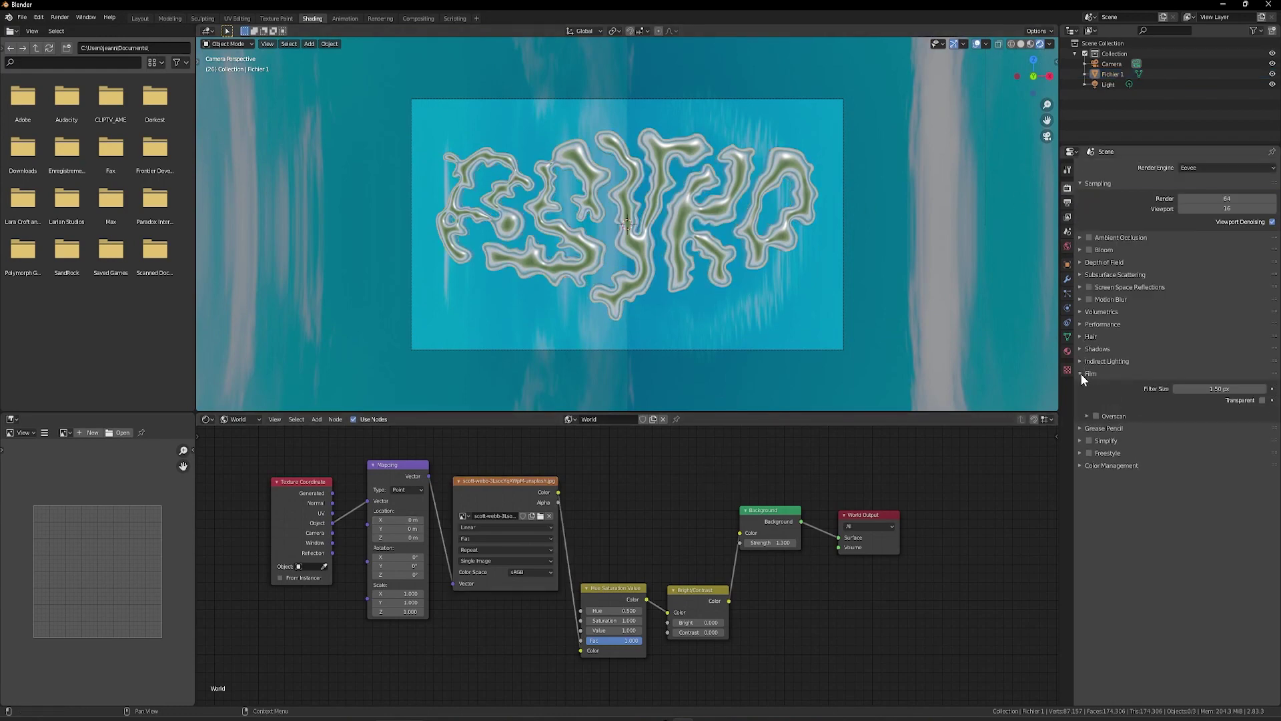
{"action": "left_click", "coordinate": [1087, 415]}
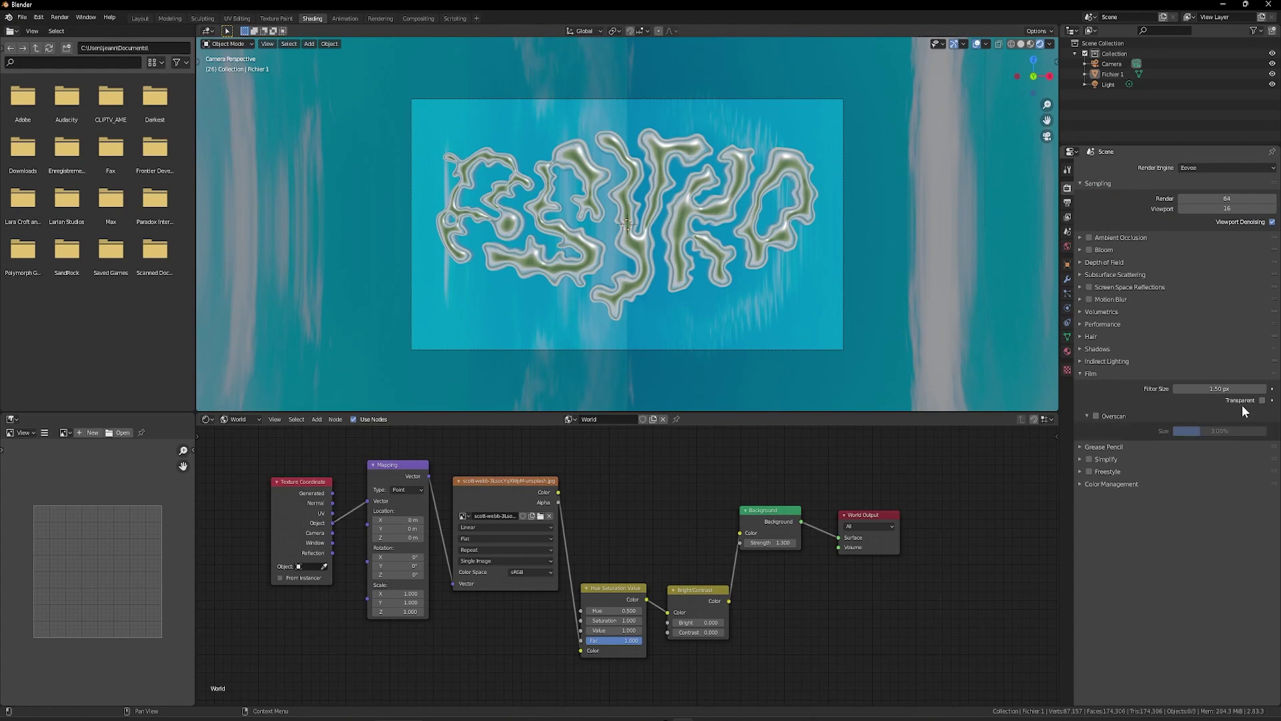
{"action": "left_click", "coordinate": [1262, 400]}
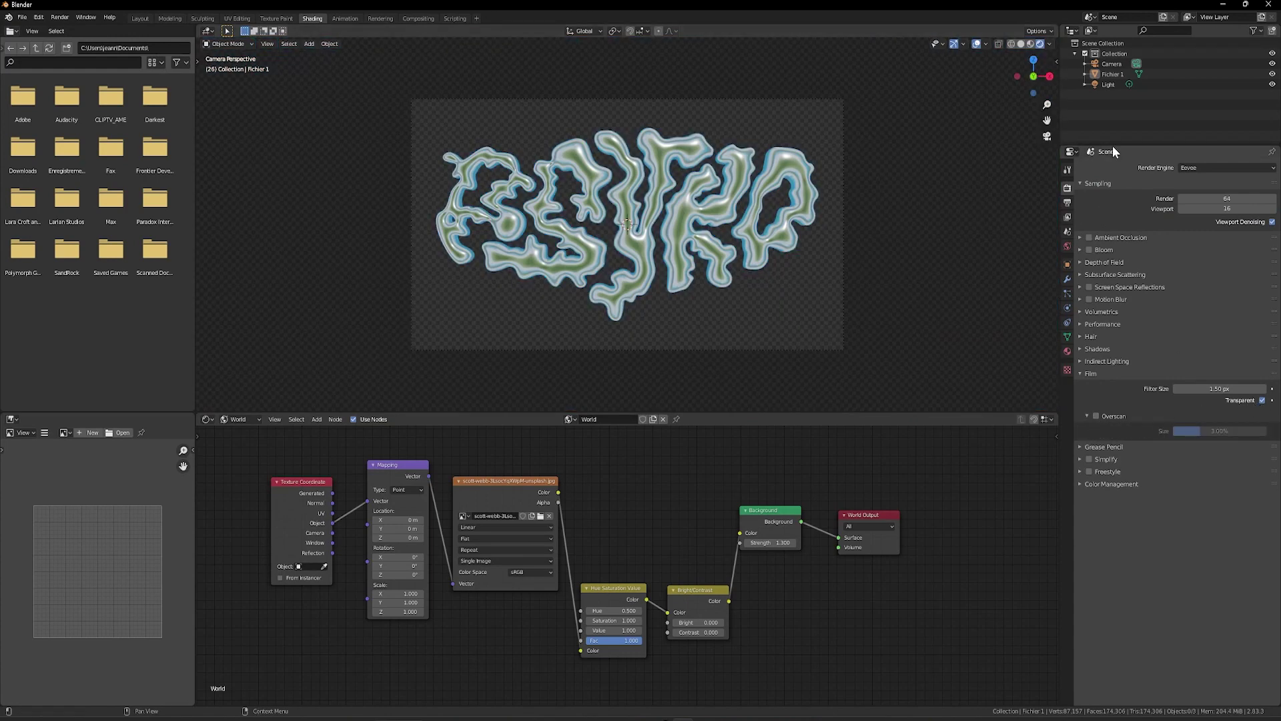
Set the world Image Texture to Closest interpolation, Sphere projection and Extend, with the Mapping X location at -0.1 m.
{"action": "left_click", "coordinate": [1068, 247]}
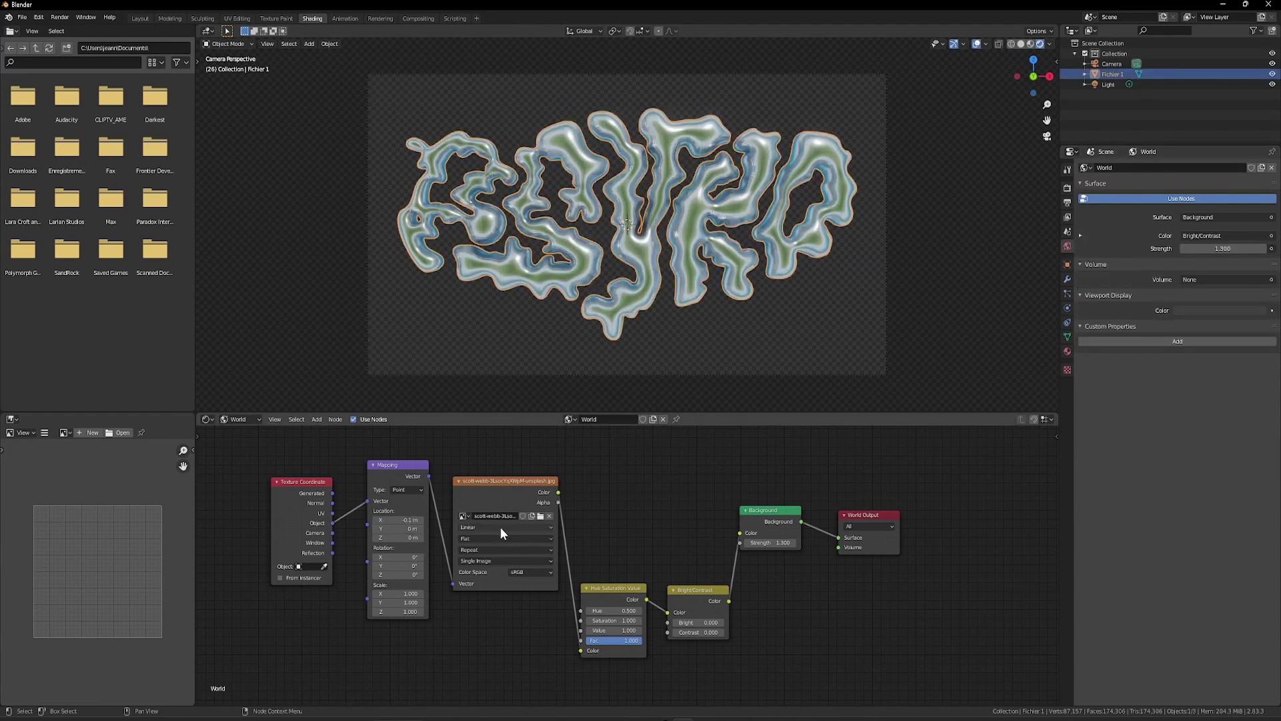
{"action": "left_click", "coordinate": [511, 546]}
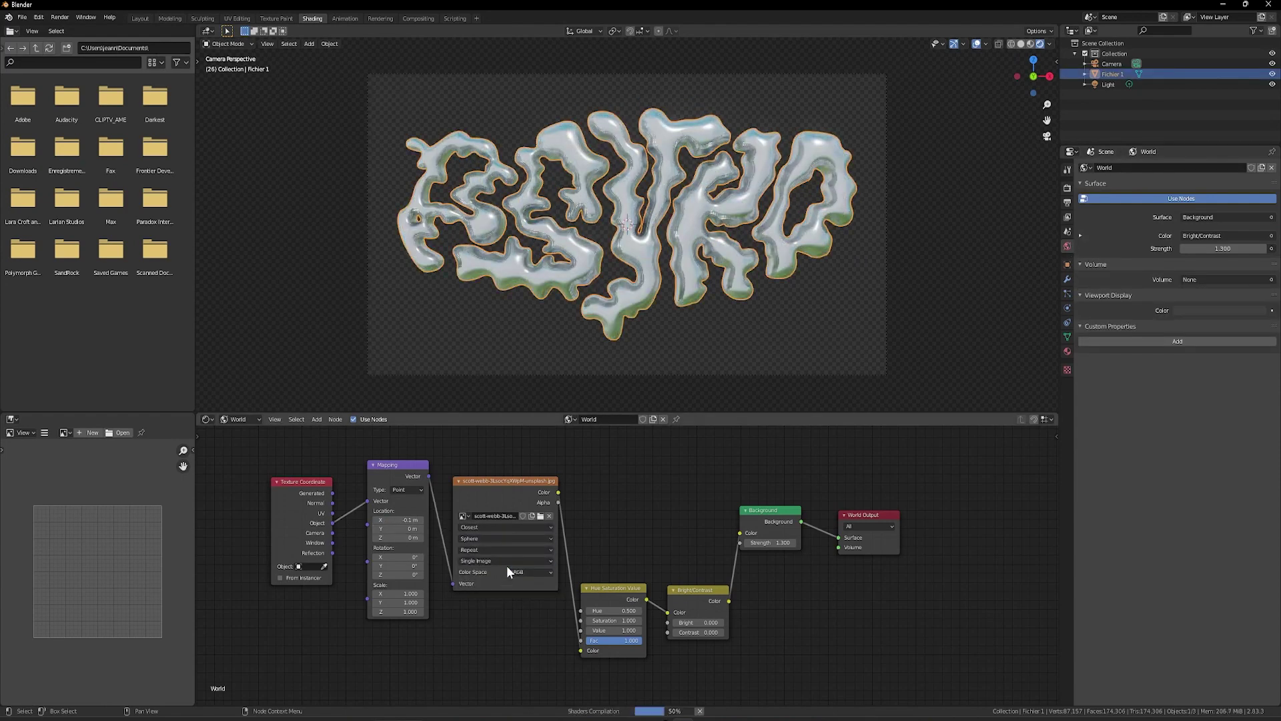
{"action": "left_click", "coordinate": [515, 569]}
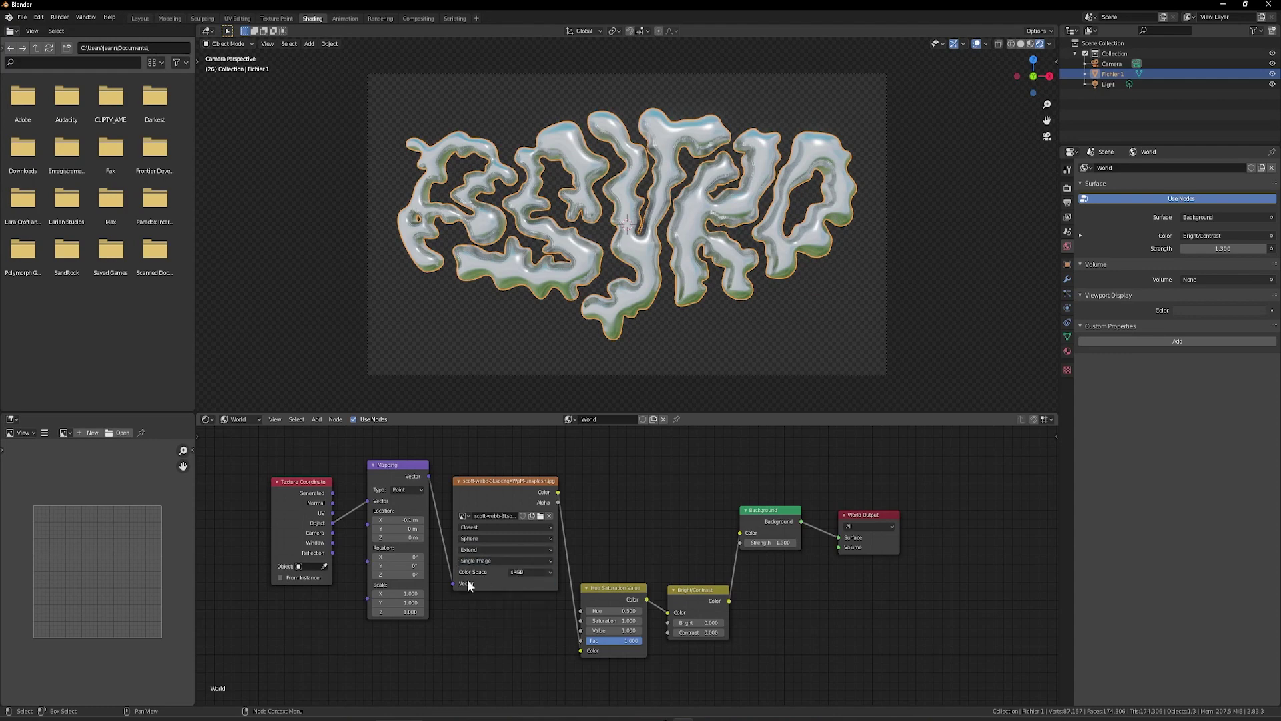
Shift the Mapping node's Y location and set its Z location to 0.3 m.
{"action": "key", "text": "Return"}
{"action": "scroll", "coordinate": [609, 231], "scroll_direction": "up", "scroll_amount": 1}
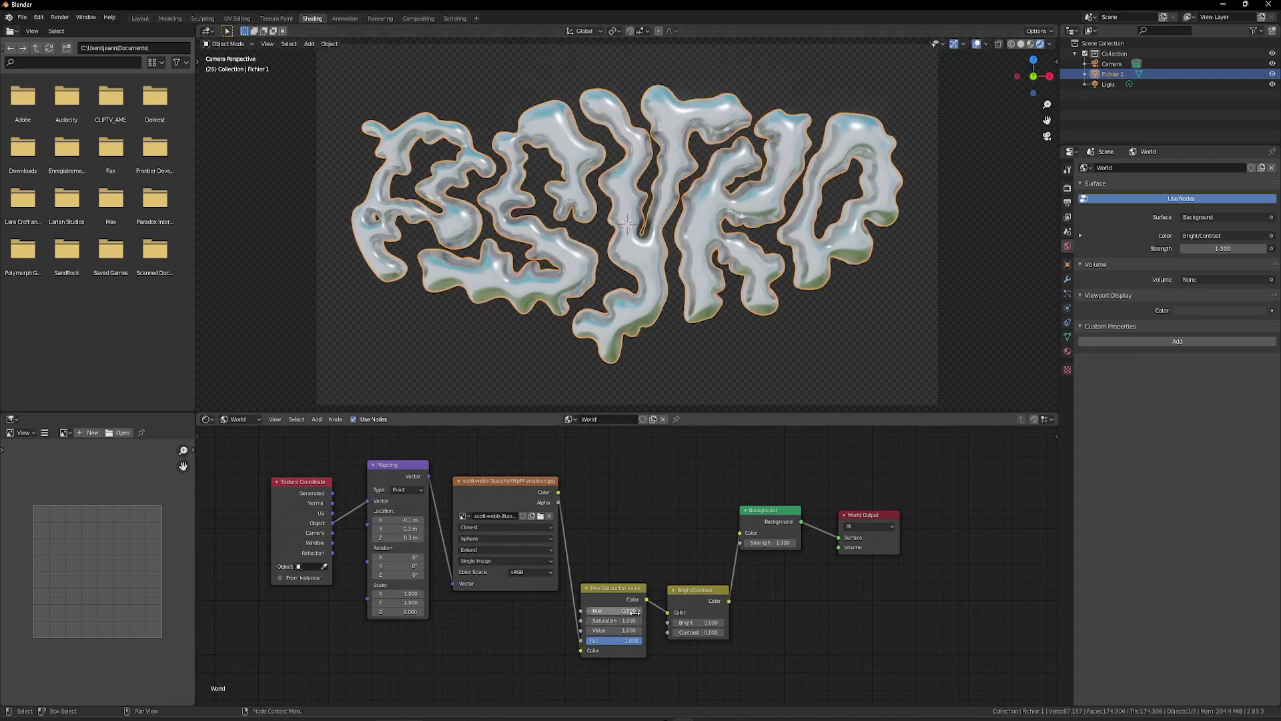
In the Hue Saturation Value node, try another hue, restore Hue to 0.500, and set Saturation to 1.800.
{"action": "left_click_drag", "start_coordinate": [634, 611], "coordinate": [625, 612]}
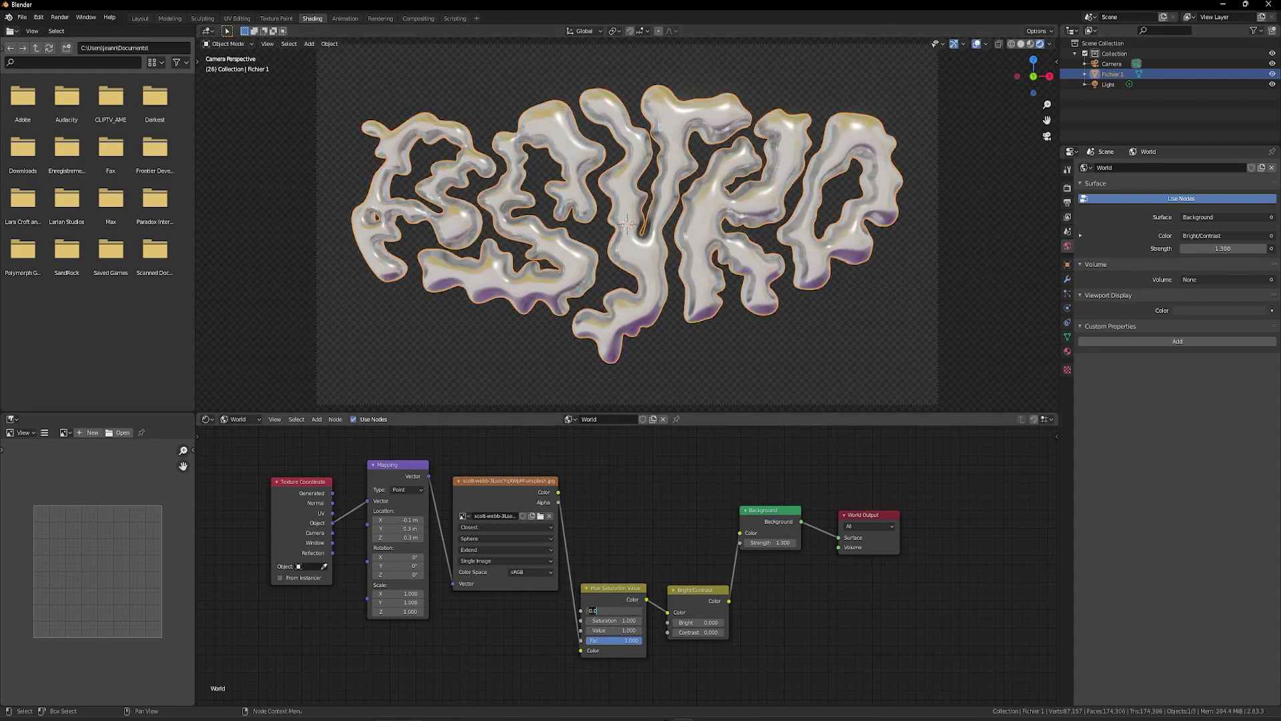
{"action": "key", "text": "Return"}
{"action": "left_click", "coordinate": [638, 620]}
{"action": "left_click", "coordinate": [639, 620]}
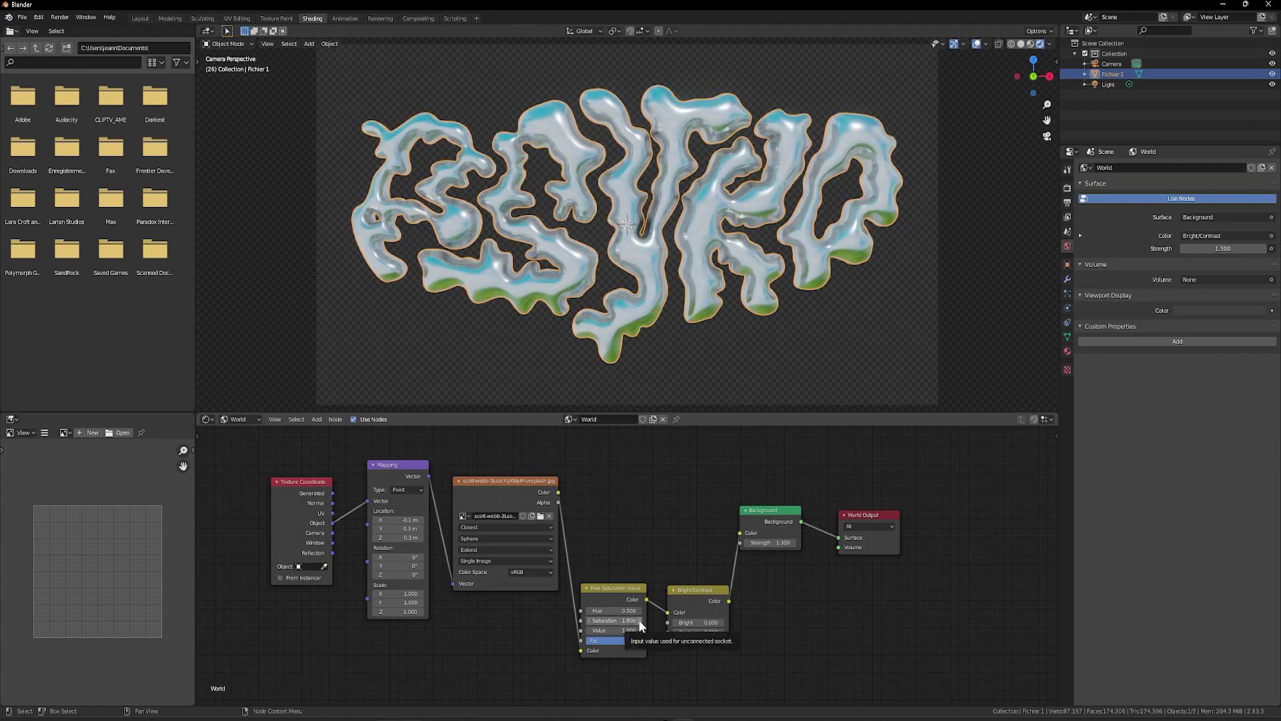
Raise the contrast in the Bright/Contrast node and the Value in the Hue Saturation Value node.
{"action": "left_click", "coordinate": [676, 622]}
{"action": "left_click", "coordinate": [723, 632]}
{"action": "left_click", "coordinate": [723, 632]}
{"action": "left_click", "coordinate": [723, 632]}
{"action": "left_click", "coordinate": [723, 633]}
{"action": "left_click", "coordinate": [723, 632]}
{"action": "left_click", "coordinate": [639, 630]}
{"action": "left_click", "coordinate": [640, 630]}
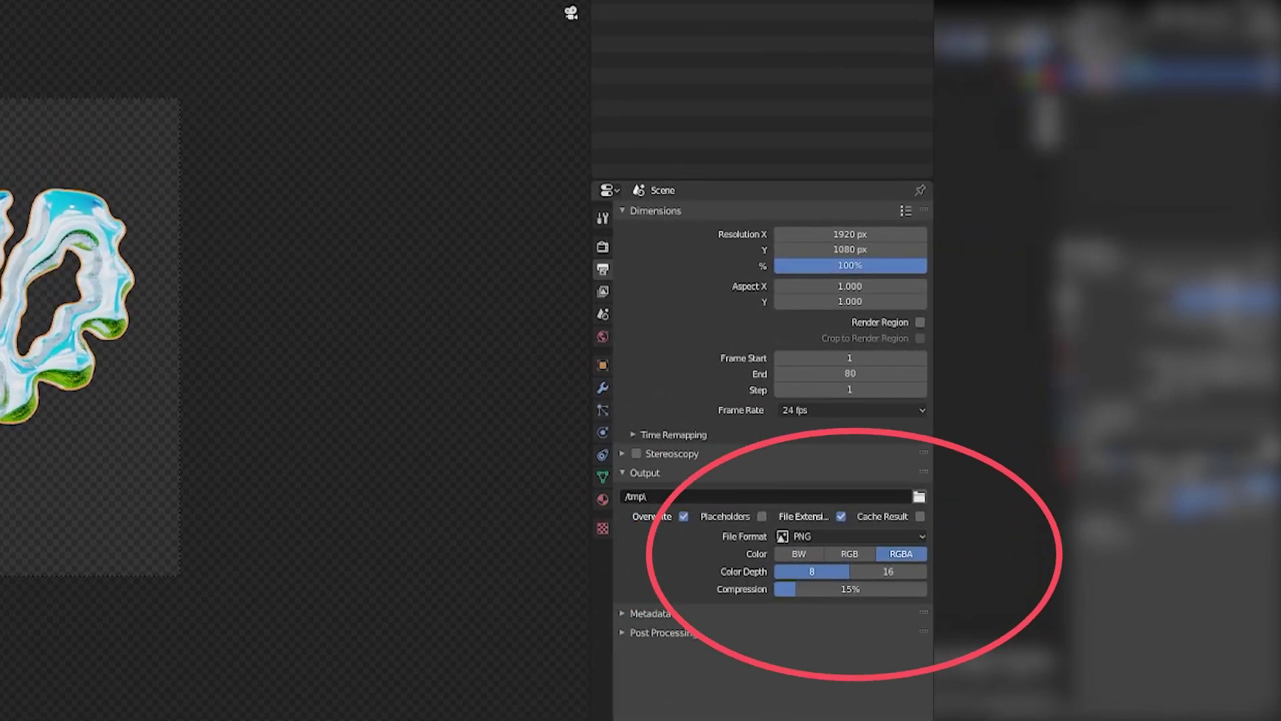
Render the current frame as a still image and open the image commands for saving it.
{"action": "left_click", "coordinate": [60, 17]}
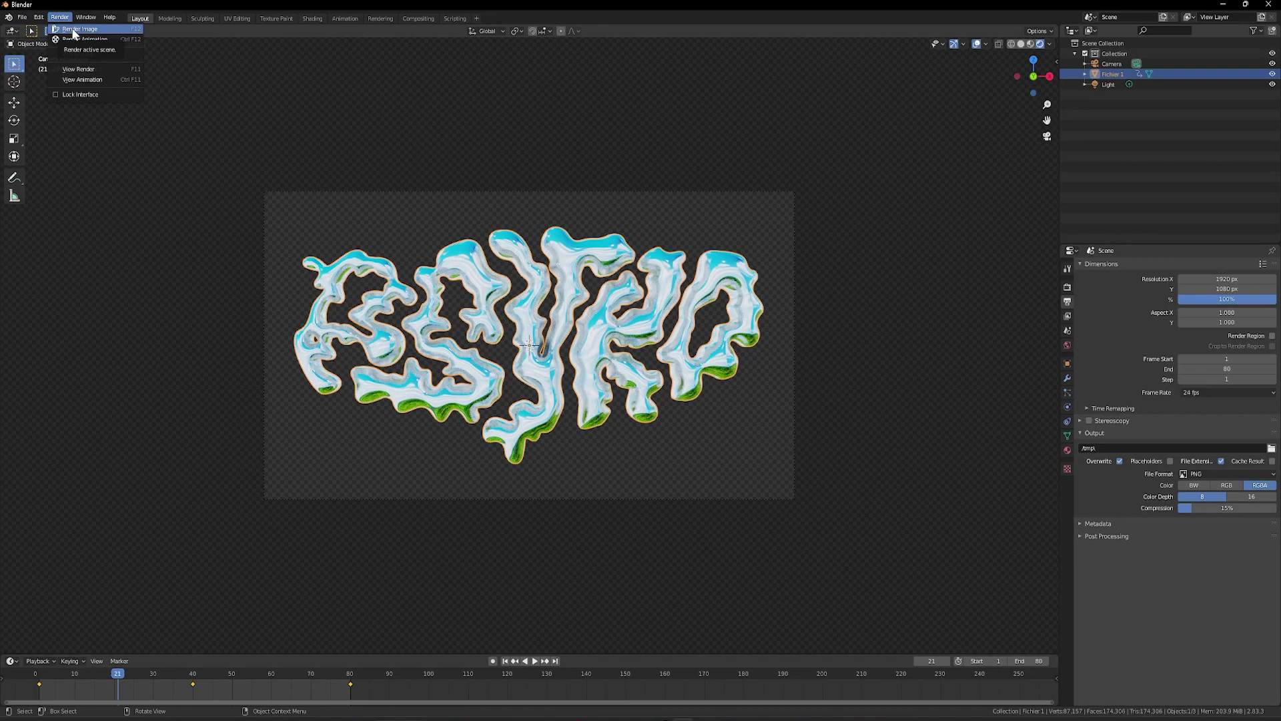
{"action": "left_click", "coordinate": [73, 29]}
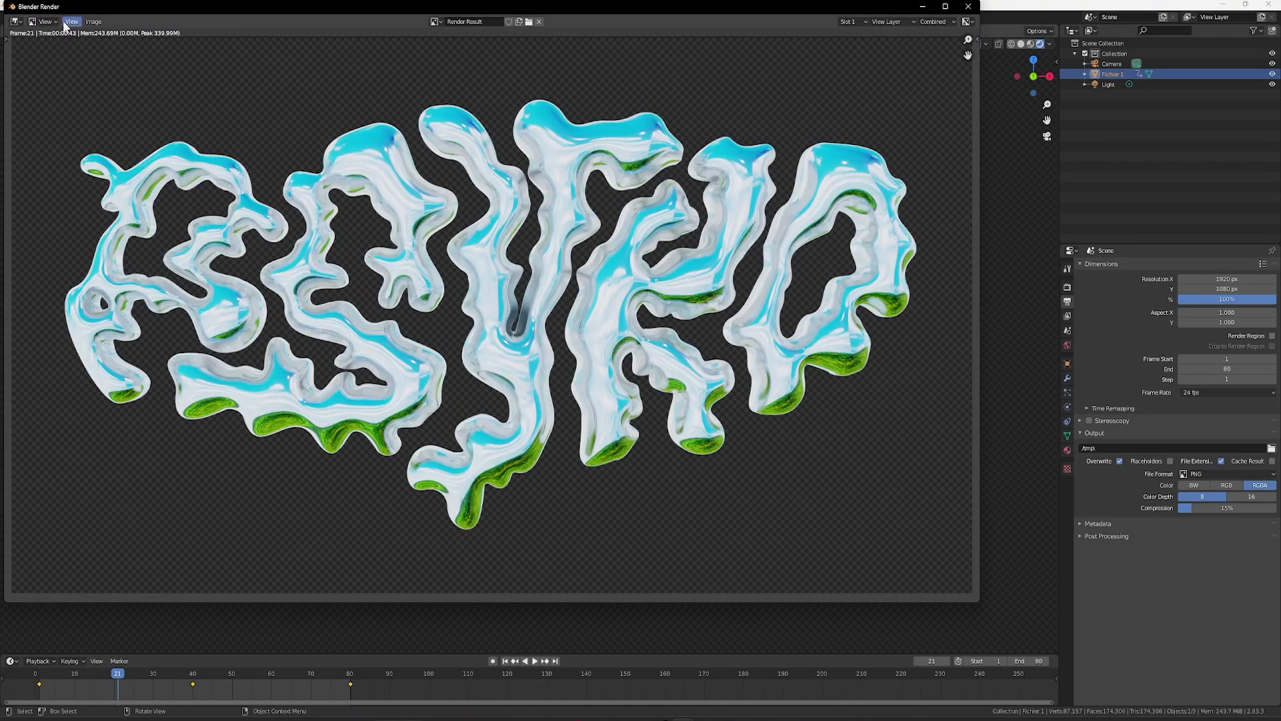
{"action": "left_click", "coordinate": [94, 22]}
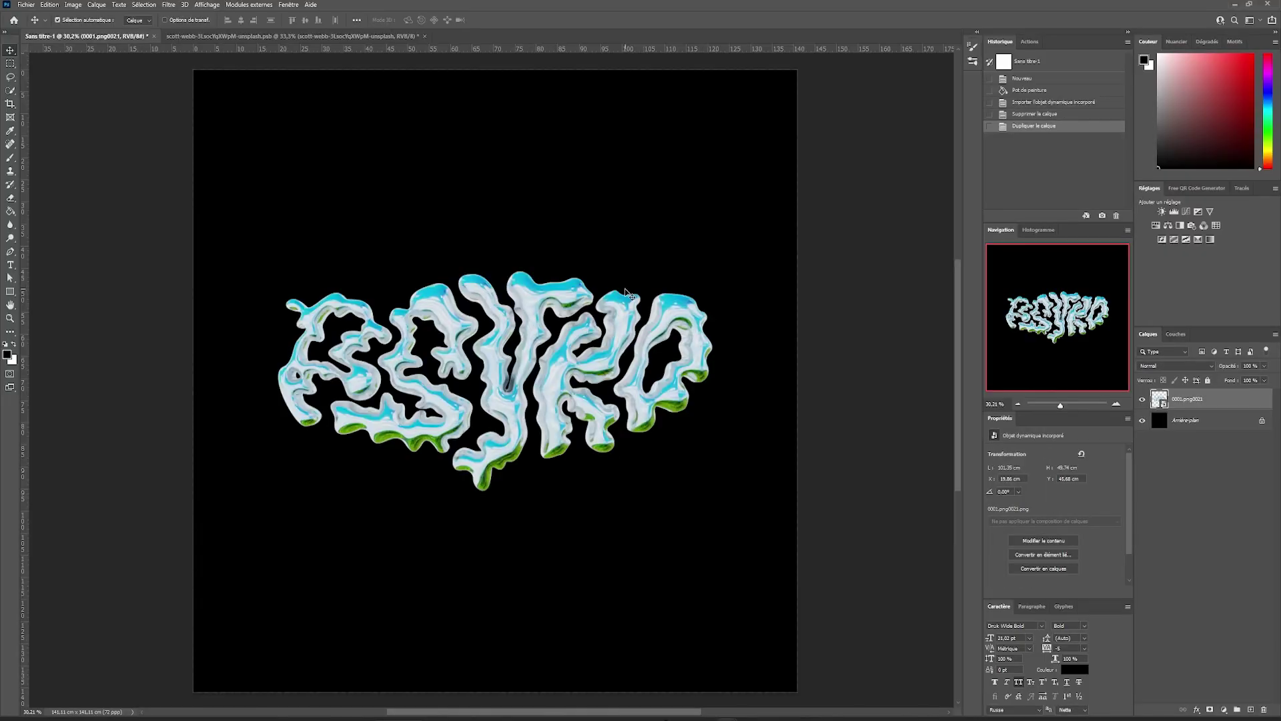
In Photoshop, draw a borderless white square about 127 cm wide over the black canvas.
{"action": "right_click", "coordinate": [11, 290]}
{"action": "left_click", "coordinate": [153, 19]}
{"action": "left_click", "coordinate": [85, 44]}
{"action": "left_click", "coordinate": [119, 19]}
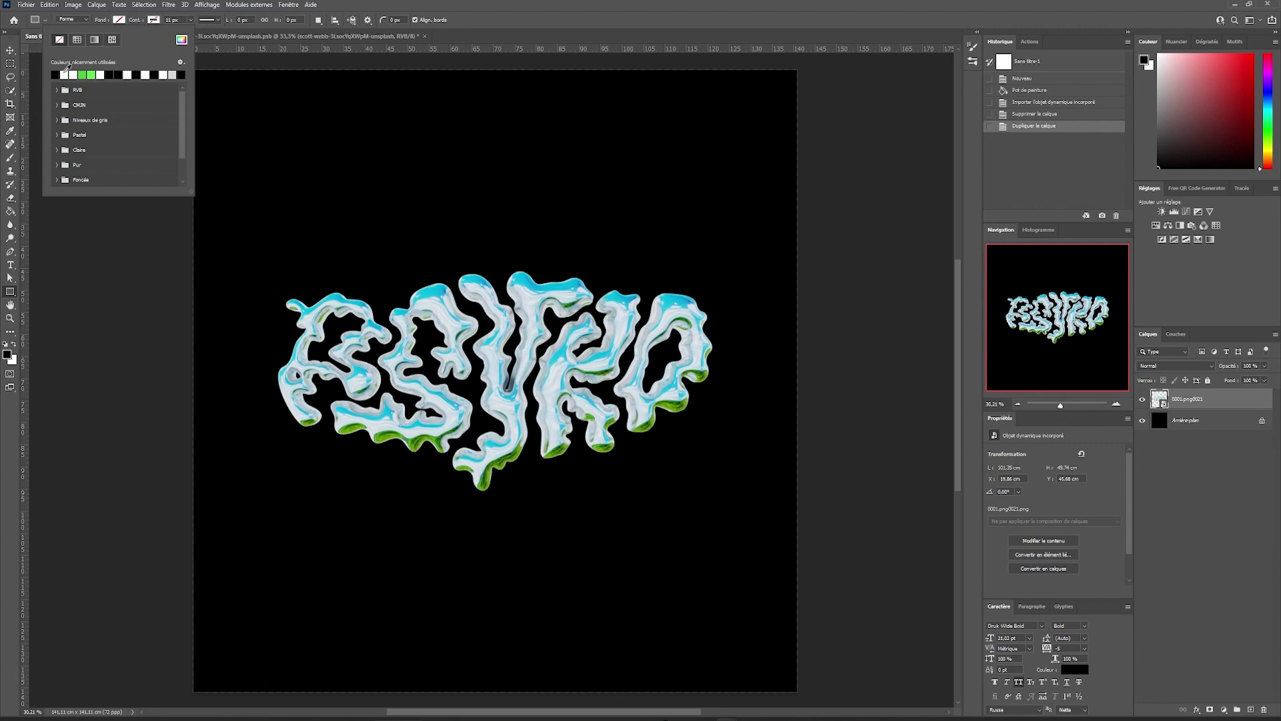
{"action": "left_click", "coordinate": [65, 74]}
{"action": "left_click_drag", "start_coordinate": [202, 88], "coordinate": [781, 650]}
Centre the white square on the black canvas and place its layer beneath the lettering.
{"action": "key", "text": "v"}
{"action": "left_click_drag", "start_coordinate": [694, 534], "coordinate": [715, 546]}
{"action": "left_click_drag", "start_coordinate": [1185, 398], "coordinate": [1185, 429]}
{"action": "scroll", "coordinate": [724, 509], "scroll_direction": "down", "scroll_amount": 1}
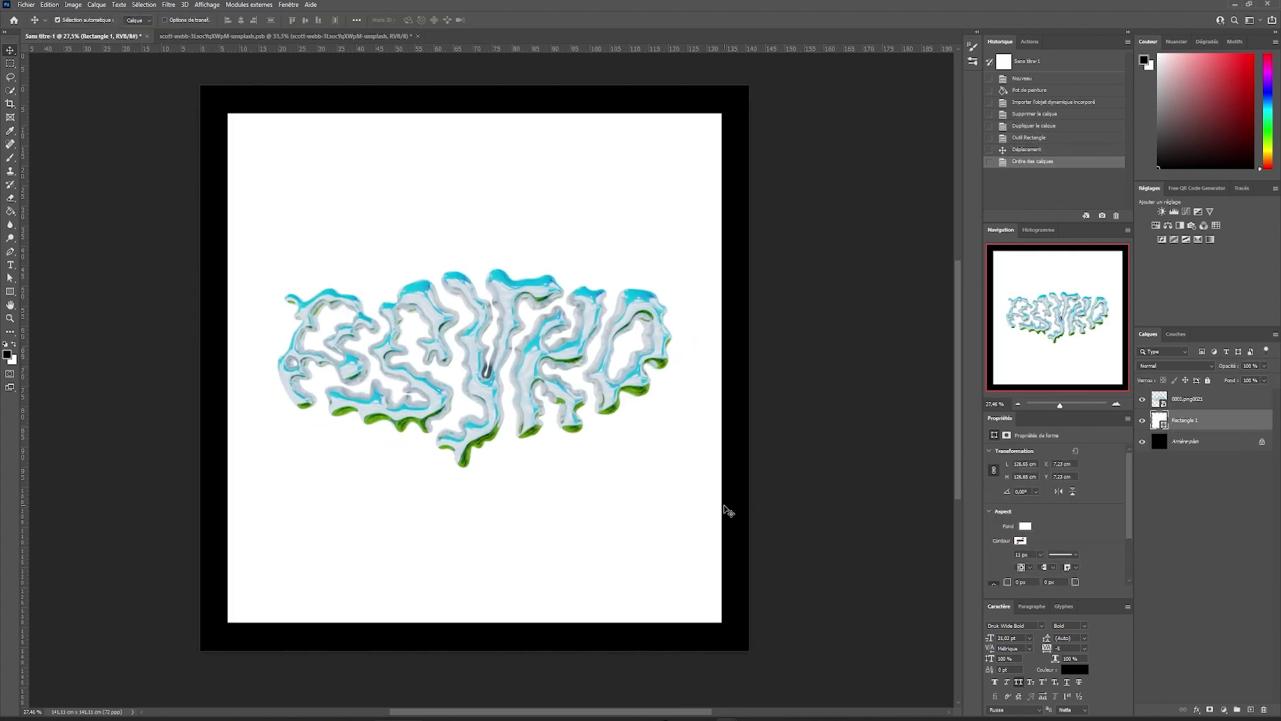
Align the lettering, white square and unlocked background on their horizontal and vertical centres, and lock the square and background layers.
{"action": "left_click", "coordinate": [1200, 400]}
{"action": "left_click", "coordinate": [1199, 441], "text": "shift"}
{"action": "left_click", "coordinate": [1261, 441]}
{"action": "left_click", "coordinate": [240, 19]}
{"action": "left_click", "coordinate": [305, 20]}
{"action": "left_click", "coordinate": [1200, 399], "text": "ctrl"}
{"action": "left_click", "coordinate": [1208, 380]}
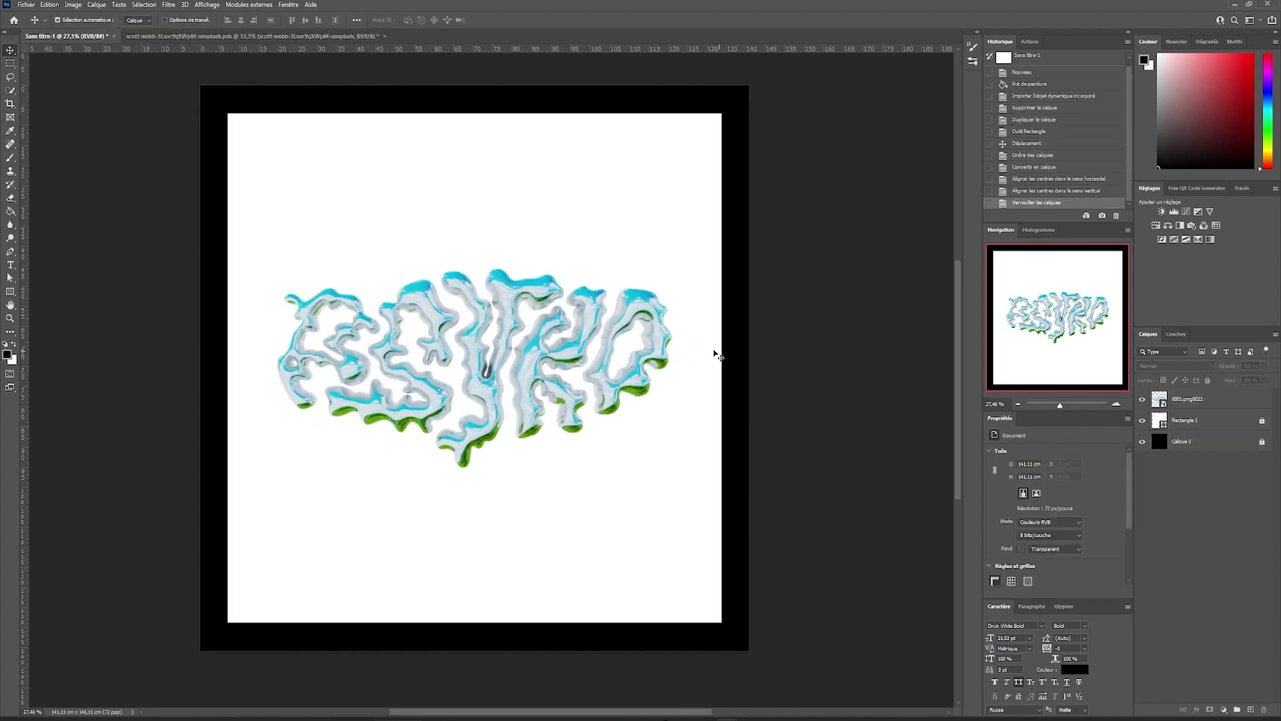
Scale the lettering up to about 104 cm wide and nudge it into place on the white square.
{"action": "left_click", "coordinate": [659, 353]}
{"action": "key", "text": "ctrl+t"}
{"action": "left_click_drag", "start_coordinate": [475, 495], "coordinate": [475, 503]}
{"action": "key", "text": "Return"}
{"action": "left_click_drag", "start_coordinate": [571, 417], "coordinate": [571, 413]}
Unlock the white square, give it a light grey Color Overlay, and select the lettering layer.
{"action": "left_click", "coordinate": [1261, 421]}
{"action": "double_click", "coordinate": [1249, 424]}
{"action": "left_click", "coordinate": [817, 274]}
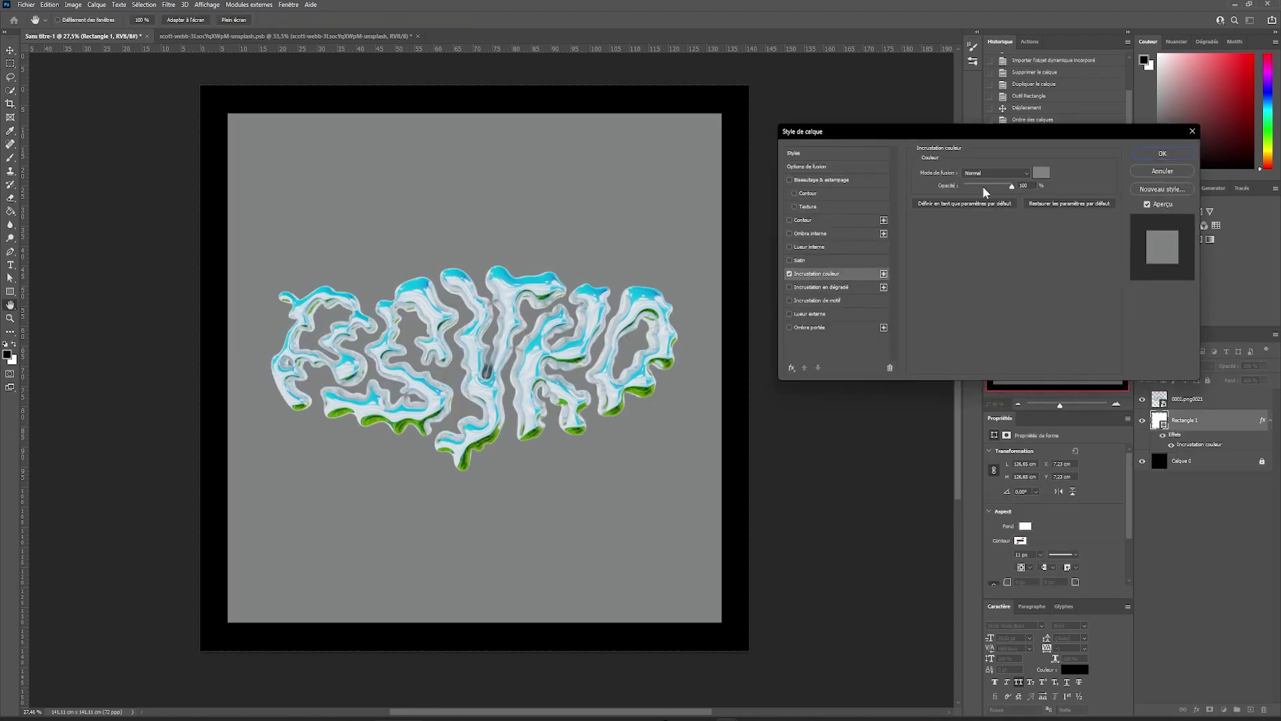
{"action": "left_click", "coordinate": [1041, 172]}
{"action": "left_click", "coordinate": [815, 457]}
{"action": "left_click", "coordinate": [1054, 434]}
{"action": "left_click", "coordinate": [1161, 153]}
{"action": "left_click", "coordinate": [661, 347]}
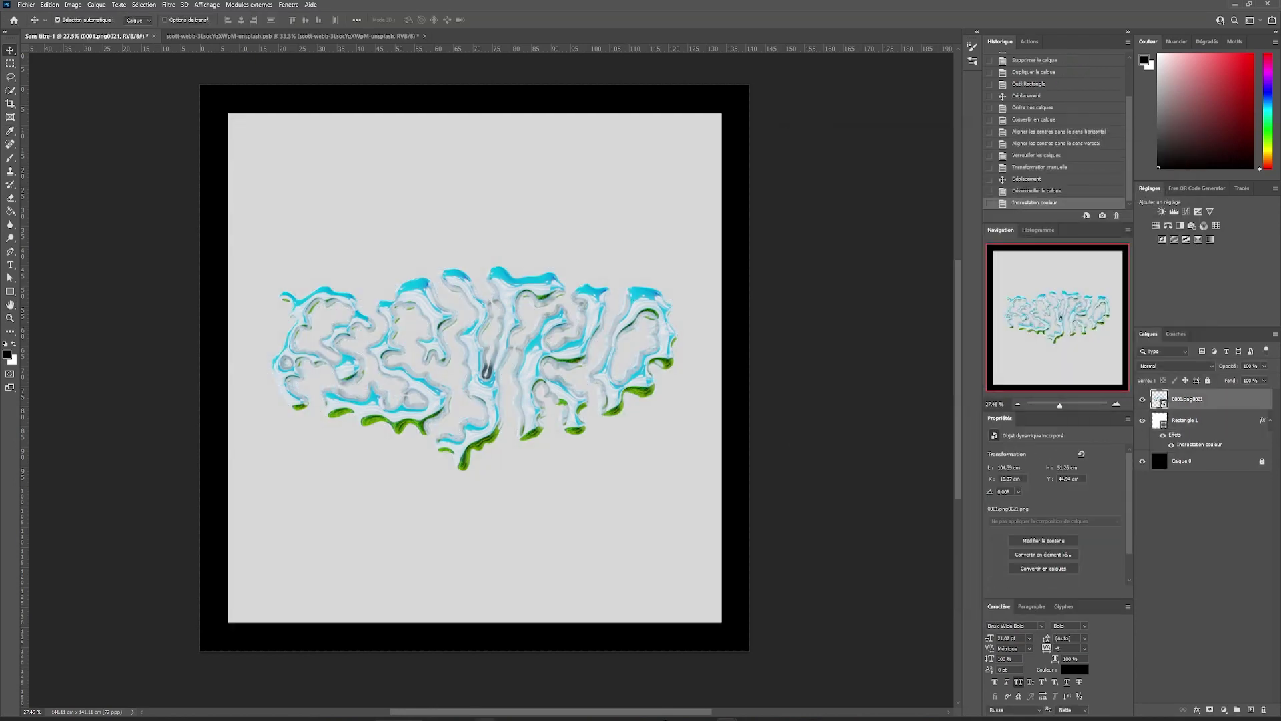
Copy the whole sky-and-grass photo into the lettering document and place its layer beneath the lettering.
{"action": "left_click", "coordinate": [370, 38]}
{"action": "key", "text": "ctrl+a"}
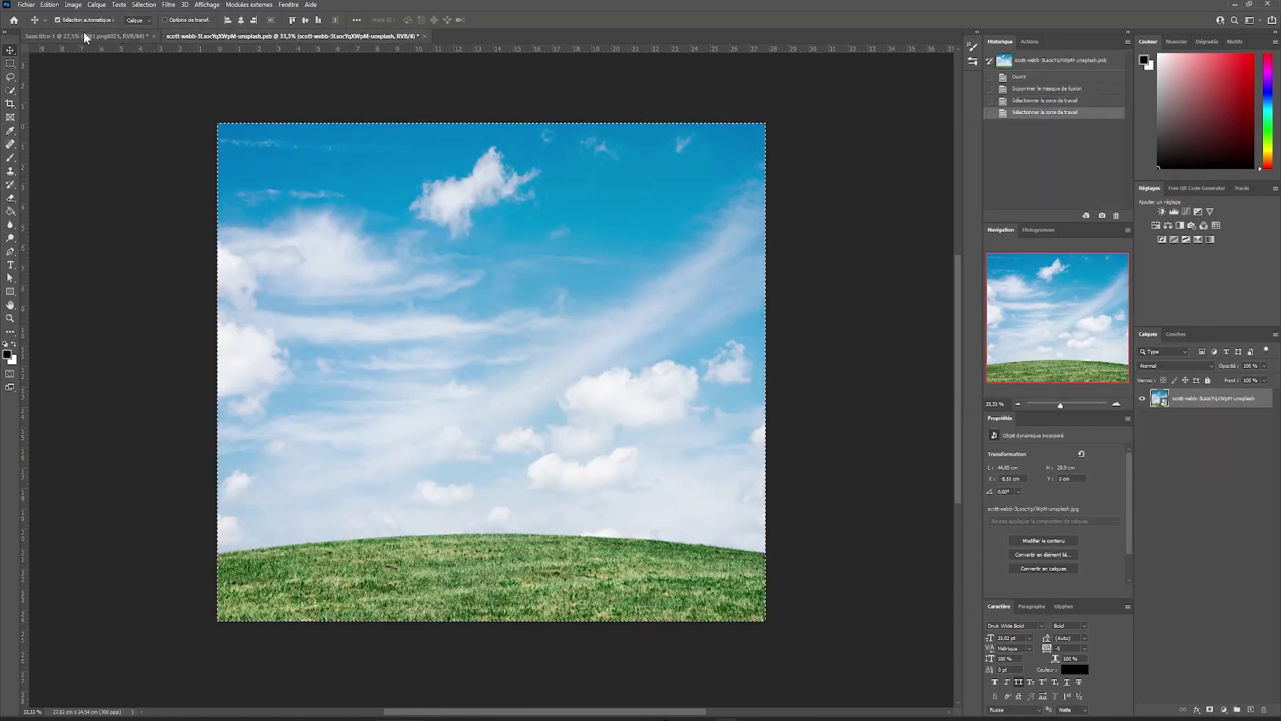
{"action": "left_click", "coordinate": [85, 37]}
{"action": "key", "text": "ctrl+v"}
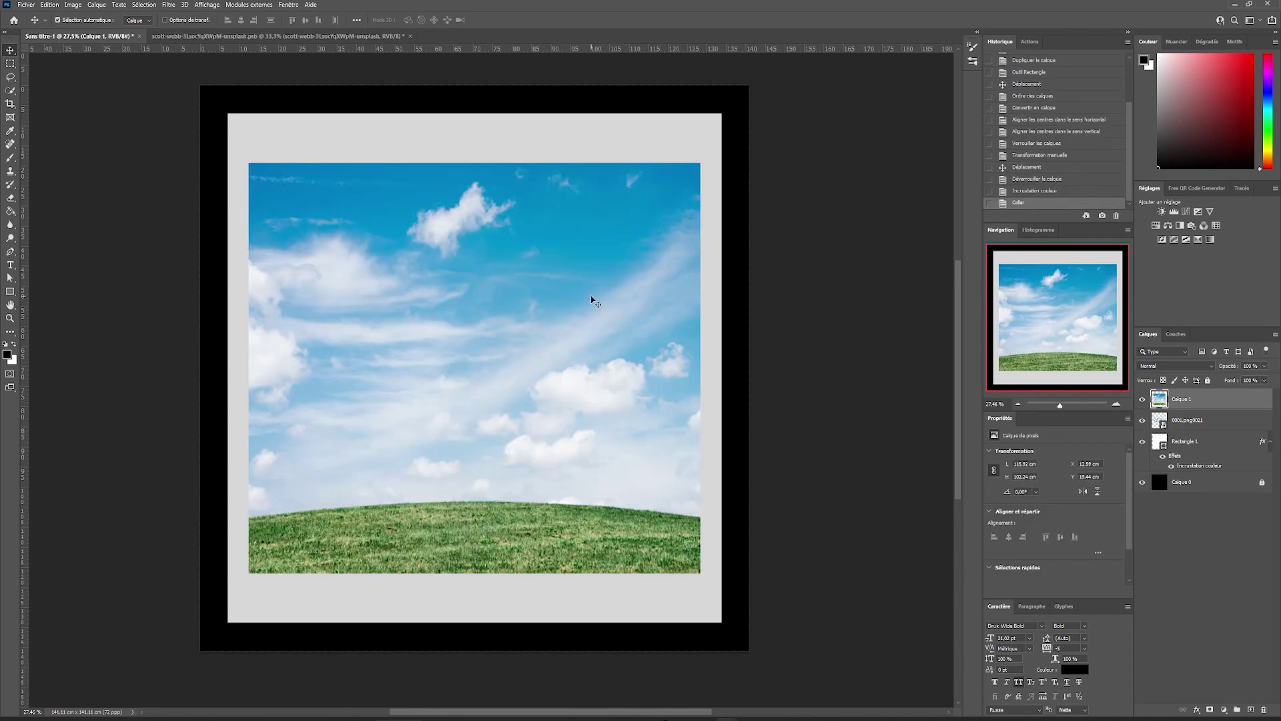
{"action": "left_click_drag", "start_coordinate": [1218, 428], "coordinate": [1218, 429]}
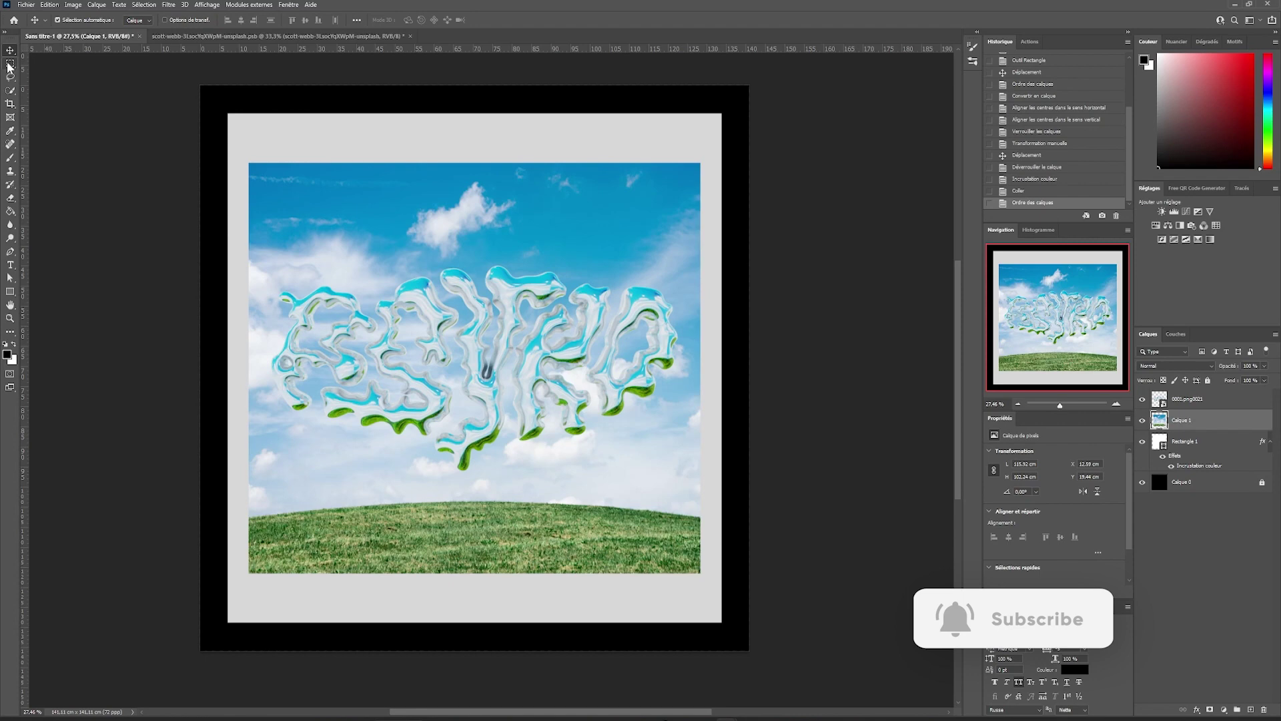
Mask the sky photo with a rectangular selection about 102 cm wide that trims both of its sides.
{"action": "left_click_drag", "start_coordinate": [652, 482], "coordinate": [639, 544]}
{"action": "key", "text": "ctrl+d"}
{"action": "left_click_drag", "start_coordinate": [678, 605], "coordinate": [682, 607]}
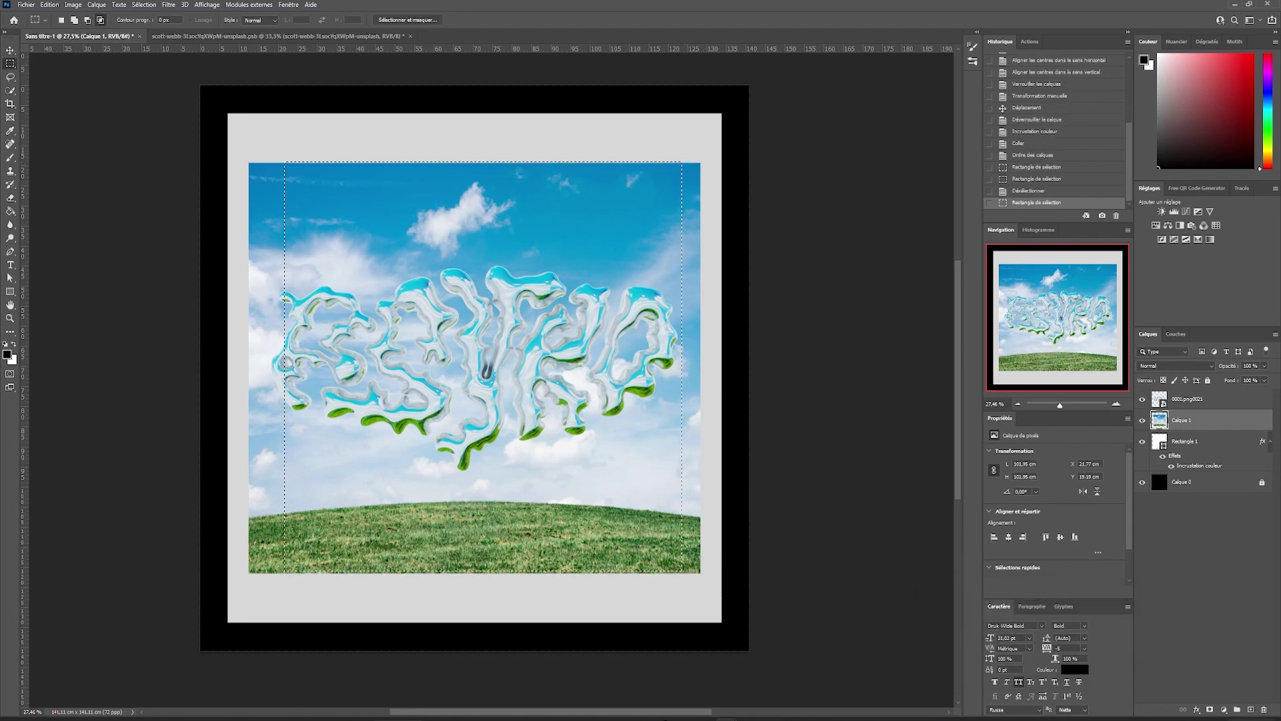
{"action": "left_click", "coordinate": [1210, 709]}
Unlink the sky photo's mask and transform it so the visible picture is centred on the grey square.
{"action": "left_click", "coordinate": [1170, 420]}
{"action": "key", "text": "ctrl+t"}
{"action": "left_click_drag", "start_coordinate": [632, 289], "coordinate": [623, 289]}
{"action": "left_click_drag", "start_coordinate": [474, 161], "coordinate": [475, 165]}
{"action": "key", "text": "Return"}
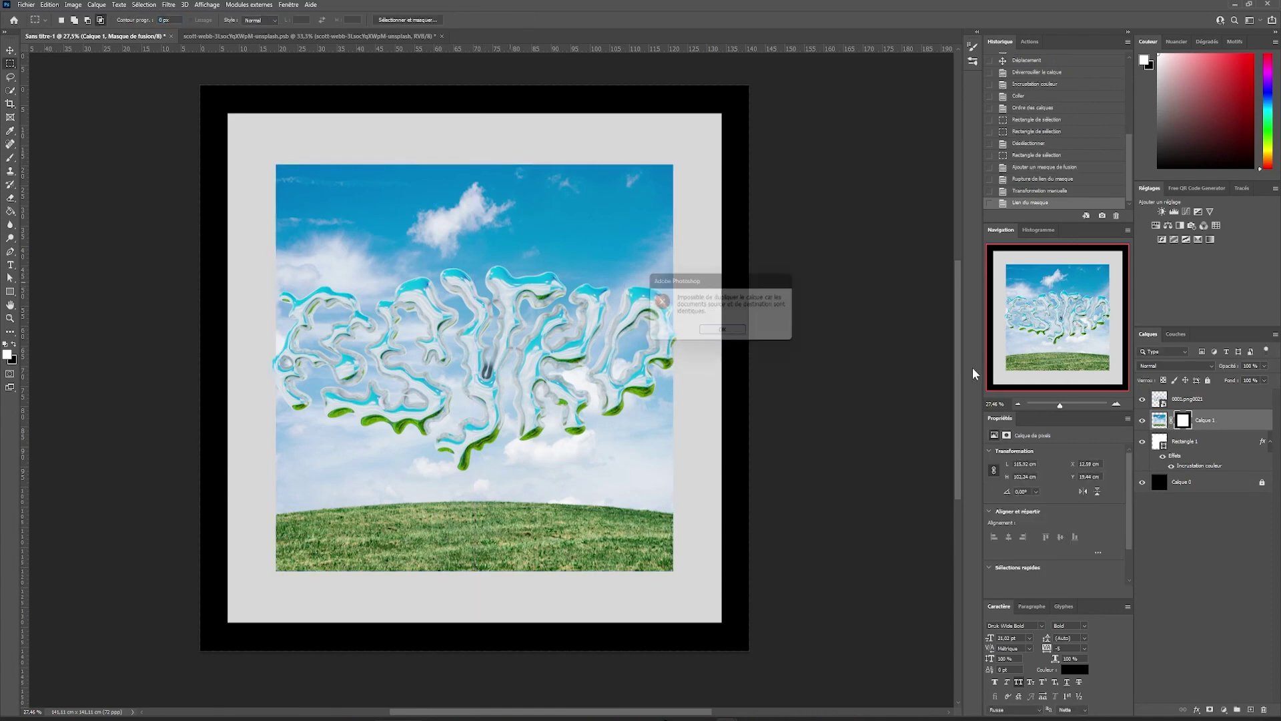
Convert the masked sky photo to a smart object and scale it to about 96 by 98 cm around its centre.
{"action": "key", "text": "v"}
{"action": "left_click", "coordinate": [1216, 411], "text": "ctrl"}
{"action": "right_click", "coordinate": [1222, 418]}
{"action": "left_click", "coordinate": [1157, 399]}
{"action": "key", "text": "ctrl+t"}
{"action": "left_click_drag", "start_coordinate": [673, 367], "coordinate": [650, 368]}
{"action": "left_click_drag", "start_coordinate": [566, 362], "coordinate": [578, 362]}
{"action": "key", "text": "Return"}
Duplicate the sky smart object and hide the original sky layer.
{"action": "left_click", "coordinate": [167, 7]}
{"action": "left_click", "coordinate": [528, 153]}
{"action": "left_click_drag", "start_coordinate": [1223, 425], "coordinate": [1250, 708]}
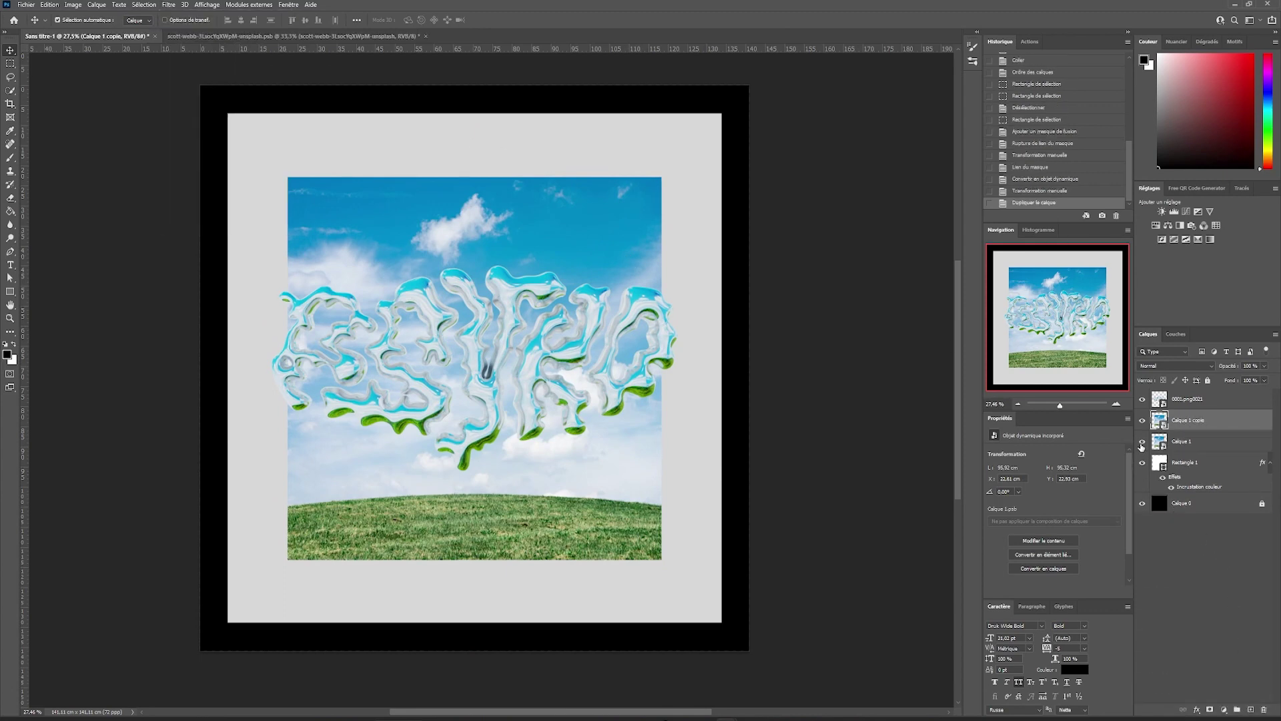
Open the Filter Gallery for the sky copy and disable the torn-edges effect, leaving only Halftone Pattern active.
{"action": "left_click", "coordinate": [165, 7]}
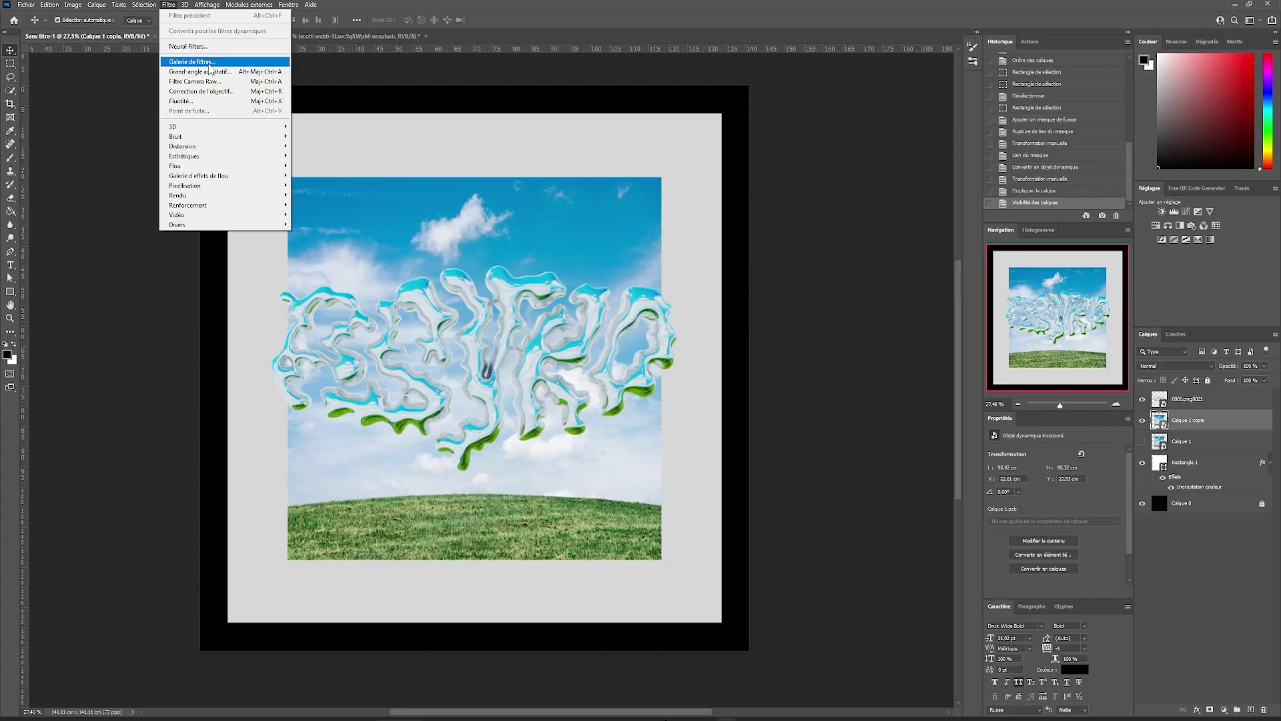
{"action": "left_click", "coordinate": [208, 62]}
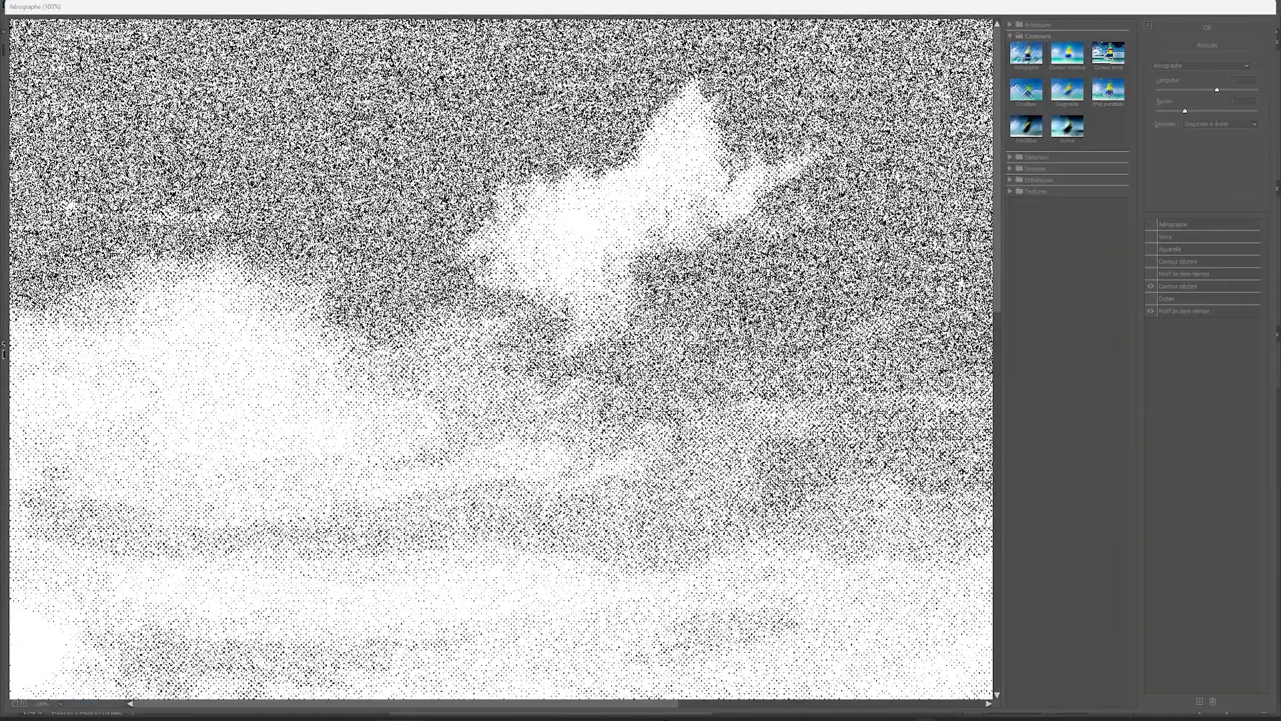
{"action": "left_click", "coordinate": [1150, 287]}
{"action": "left_click", "coordinate": [895, 313], "text": "alt"}
{"action": "left_click", "coordinate": [895, 314], "text": "alt"}
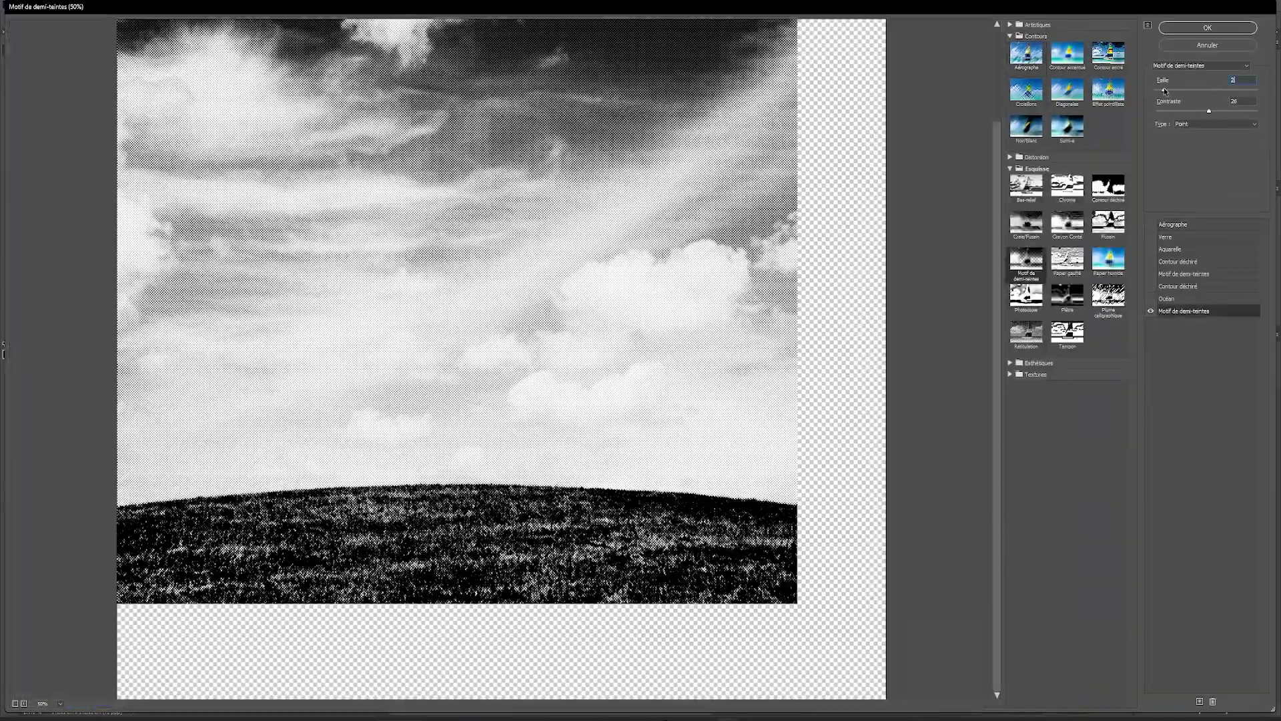
Set the Halftone Pattern size to 3 with dot type, raise its contrast, and apply the filter.
{"action": "left_click", "coordinate": [548, 176], "text": "ctrl"}
{"action": "left_click", "coordinate": [547, 176], "text": "ctrl"}
{"action": "left_click_drag", "start_coordinate": [1210, 111], "coordinate": [1171, 90]}
{"action": "left_click", "coordinate": [726, 195], "text": "alt"}
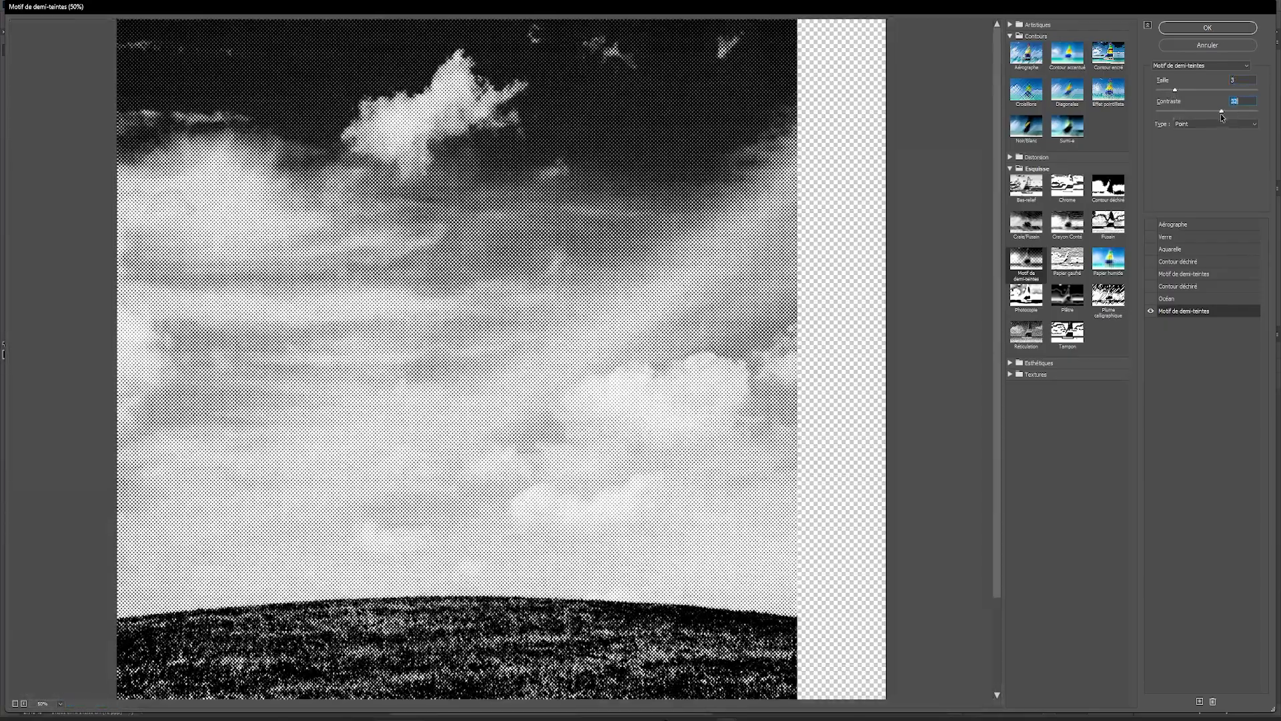
{"action": "left_click", "coordinate": [1207, 27]}
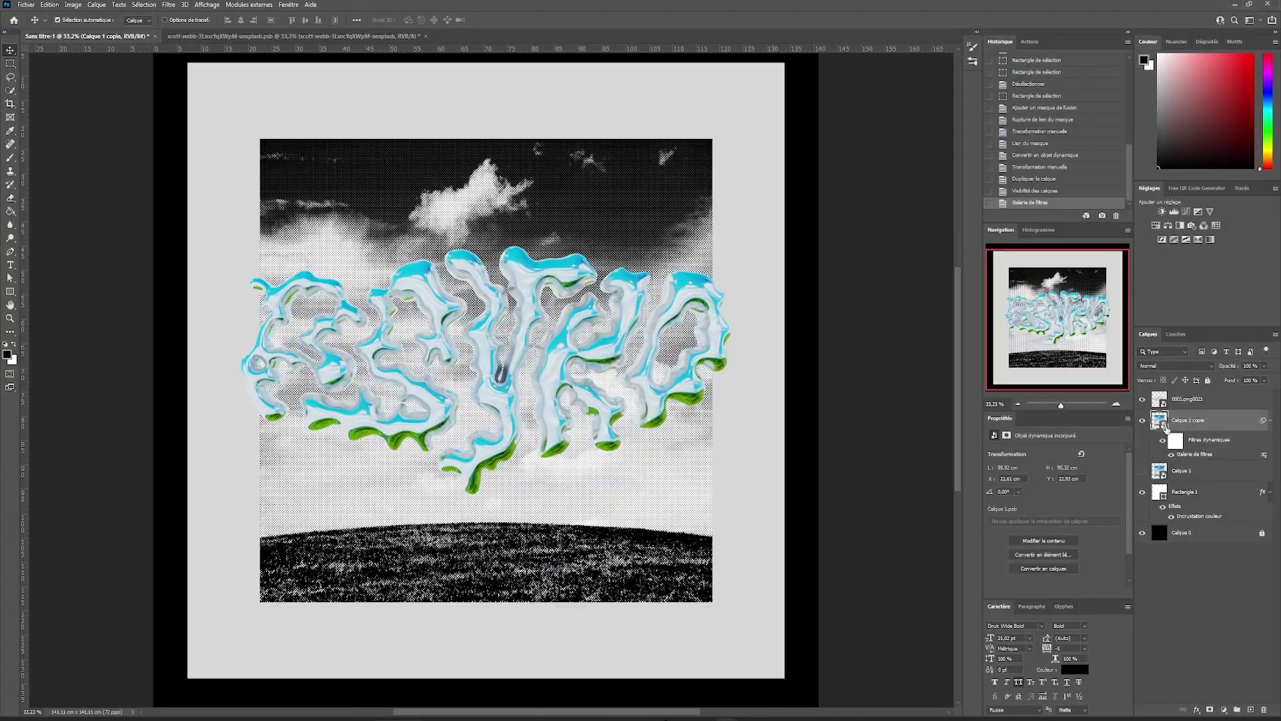
Convert the halftone sky copy to a new smart object and hide the lettering, grey square and black background.
{"action": "left_click", "coordinate": [1143, 399]}
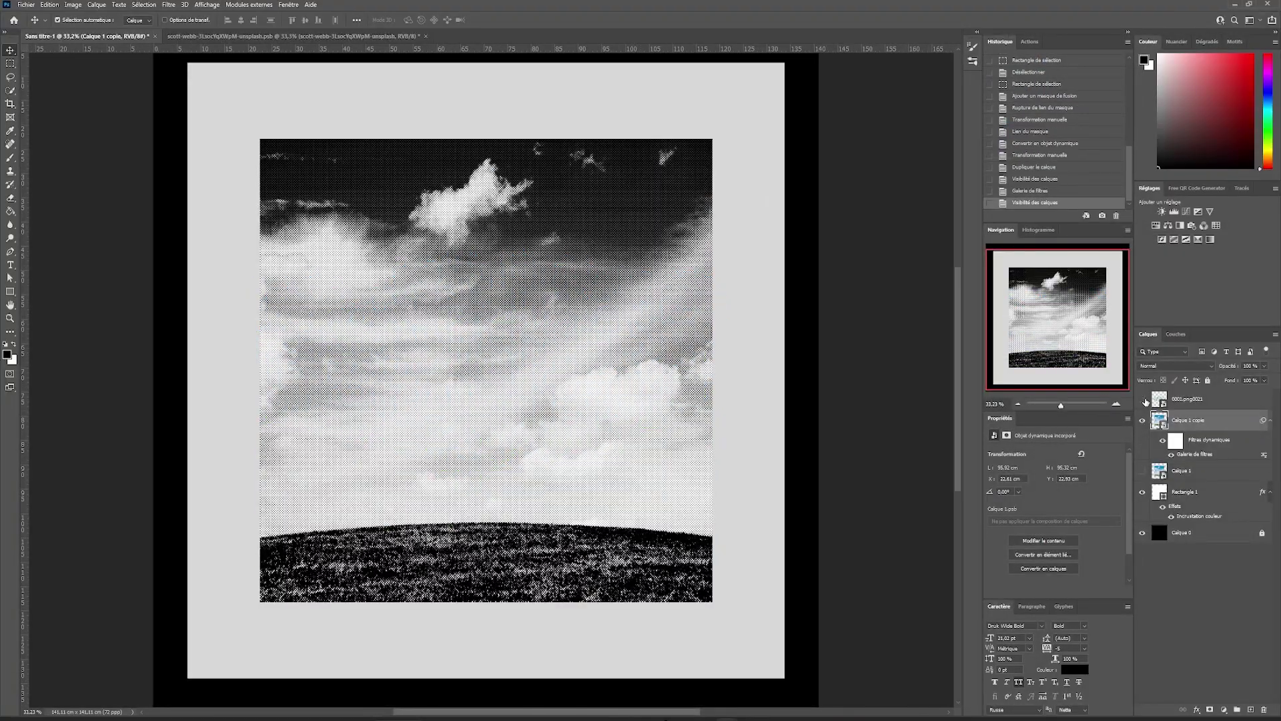
{"action": "right_click", "coordinate": [1191, 423]}
{"action": "left_click", "coordinate": [1108, 373]}
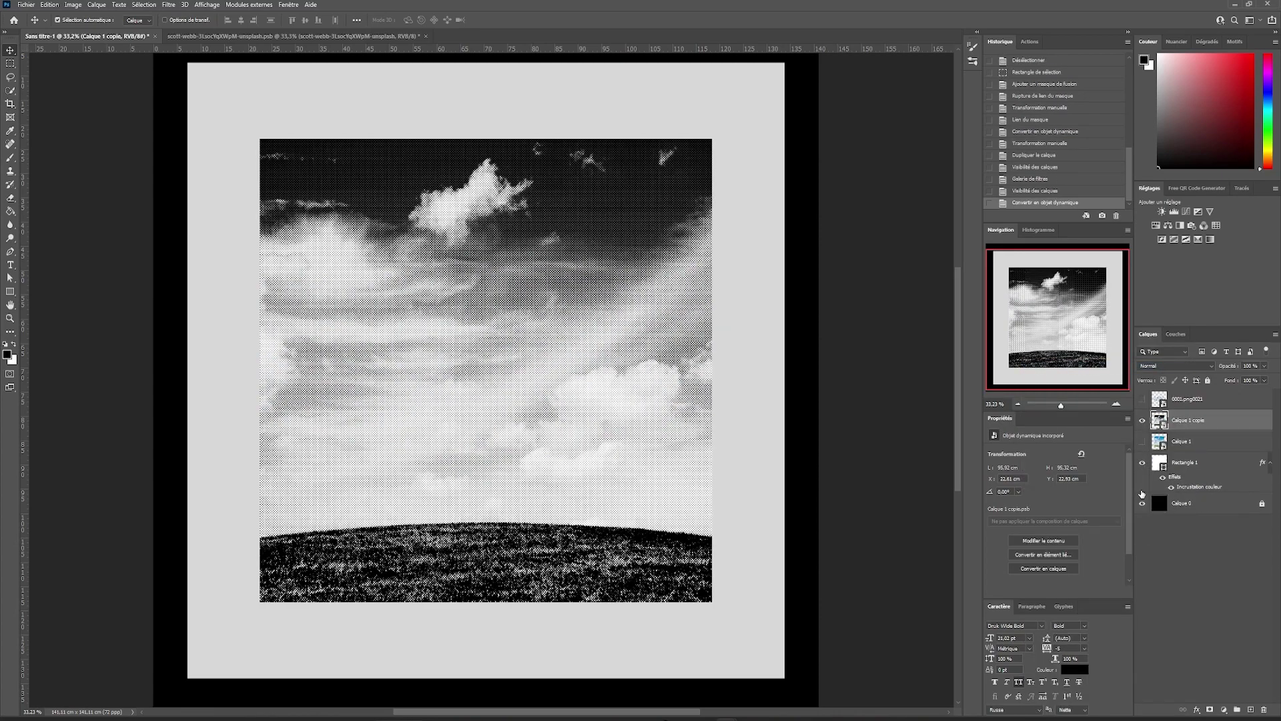
{"action": "left_click", "coordinate": [1142, 464]}
{"action": "left_click", "coordinate": [1142, 503]}
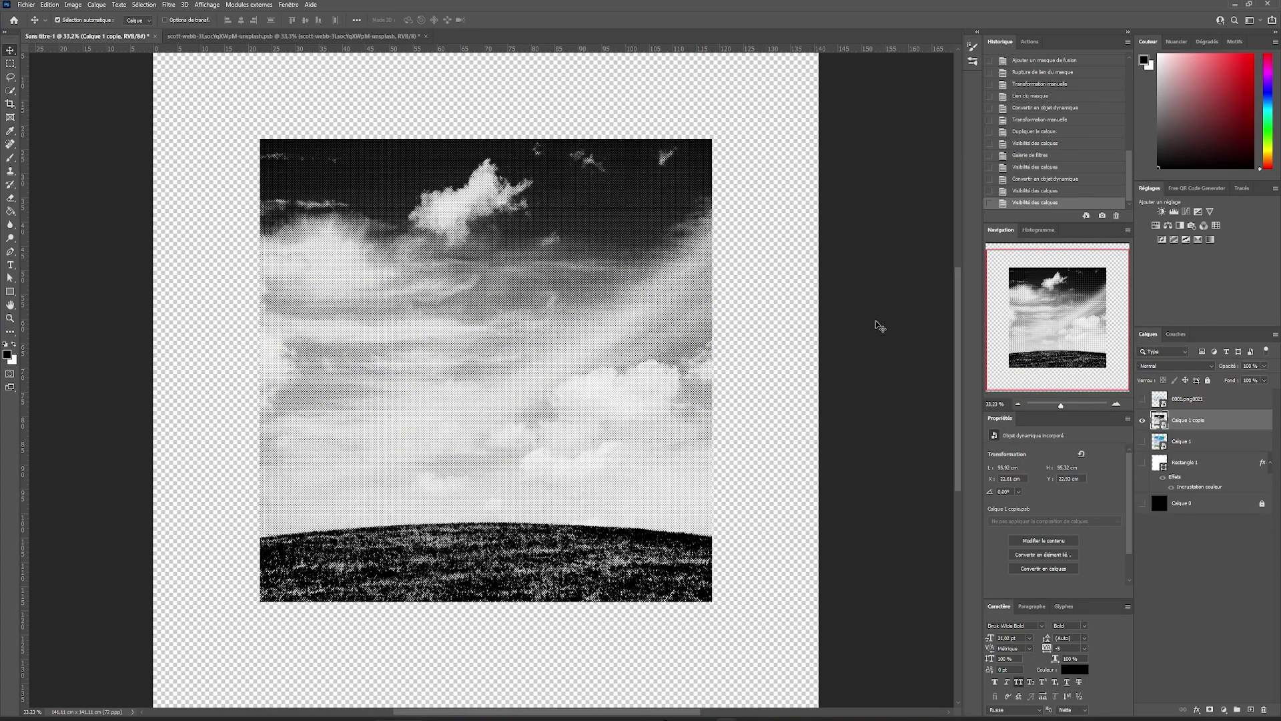
Select the black halftone areas with Color Range at tolerance 100 and turn the selection into a layer mask.
{"action": "left_click", "coordinate": [150, 4]}
{"action": "left_click", "coordinate": [163, 112]}
{"action": "scroll", "coordinate": [463, 592], "scroll_direction": "up", "scroll_amount": 5}
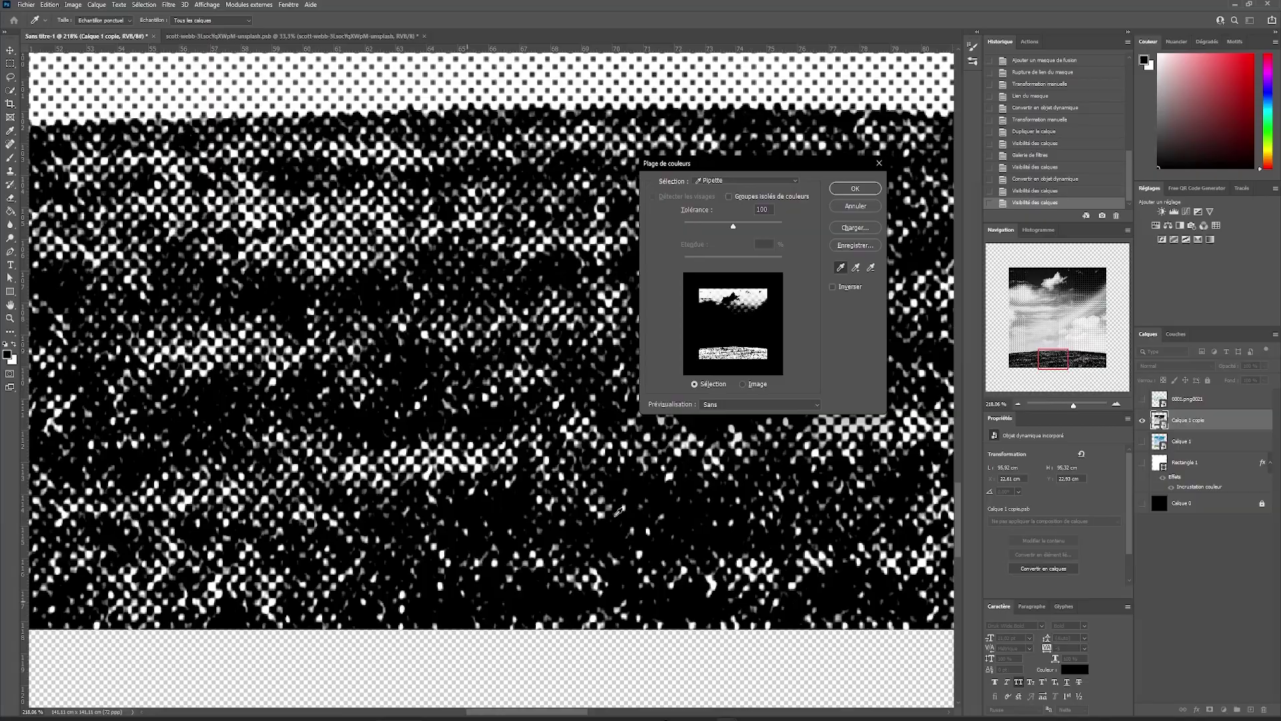
{"action": "key", "text": "Return"}
{"action": "left_click", "coordinate": [1210, 710]}
Show the original sky photo, grey square and lettering layers again.
{"action": "left_click", "coordinate": [1149, 452]}
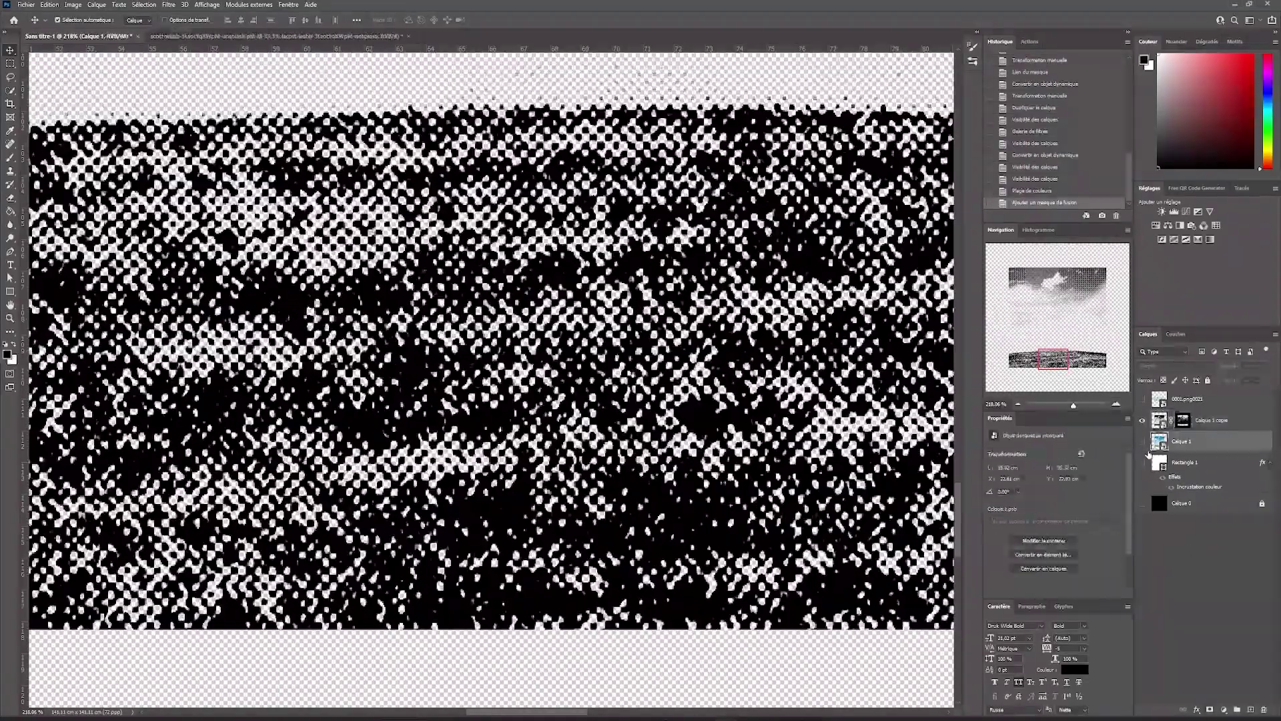
{"action": "left_click", "coordinate": [1143, 441]}
{"action": "left_click", "coordinate": [1142, 462]}
{"action": "scroll", "coordinate": [720, 381], "scroll_direction": "down", "scroll_amount": 6}
{"action": "scroll", "coordinate": [704, 417], "scroll_direction": "up", "scroll_amount": 2}
{"action": "left_click", "coordinate": [1143, 398]}
Try different blend modes on the masked halftone layer, including Hue.
{"action": "left_click", "coordinate": [1201, 420]}
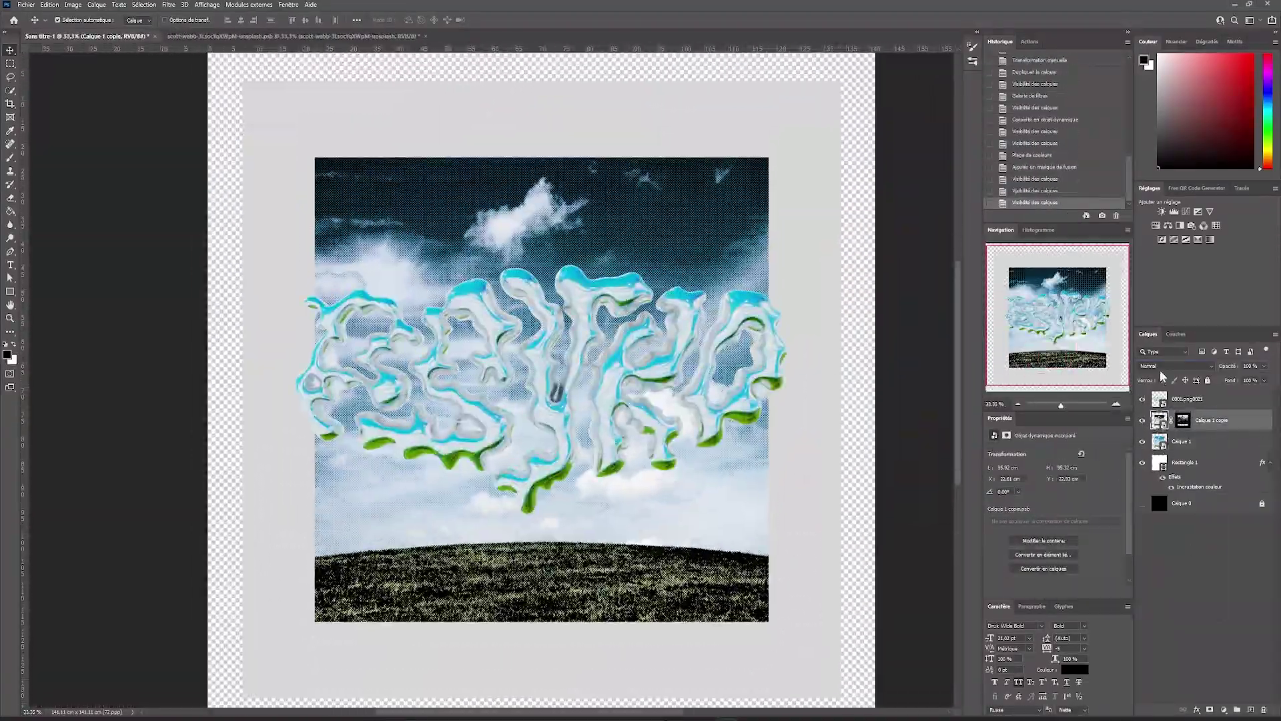
{"action": "left_click", "coordinate": [1175, 365]}
{"action": "left_click", "coordinate": [1177, 492]}
{"action": "left_click", "coordinate": [1175, 366]}
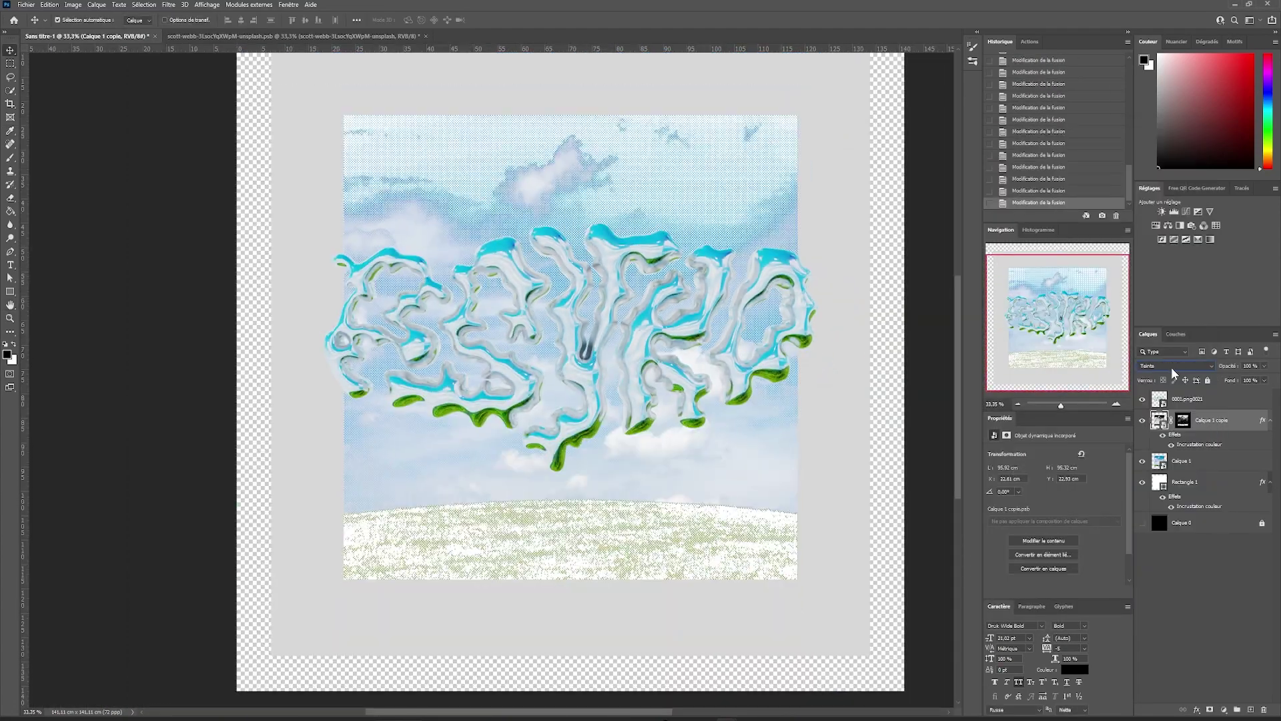
{"action": "scroll", "coordinate": [1173, 367], "scroll_direction": "down", "scroll_amount": 1}
{"action": "left_click", "coordinate": [1176, 367]}
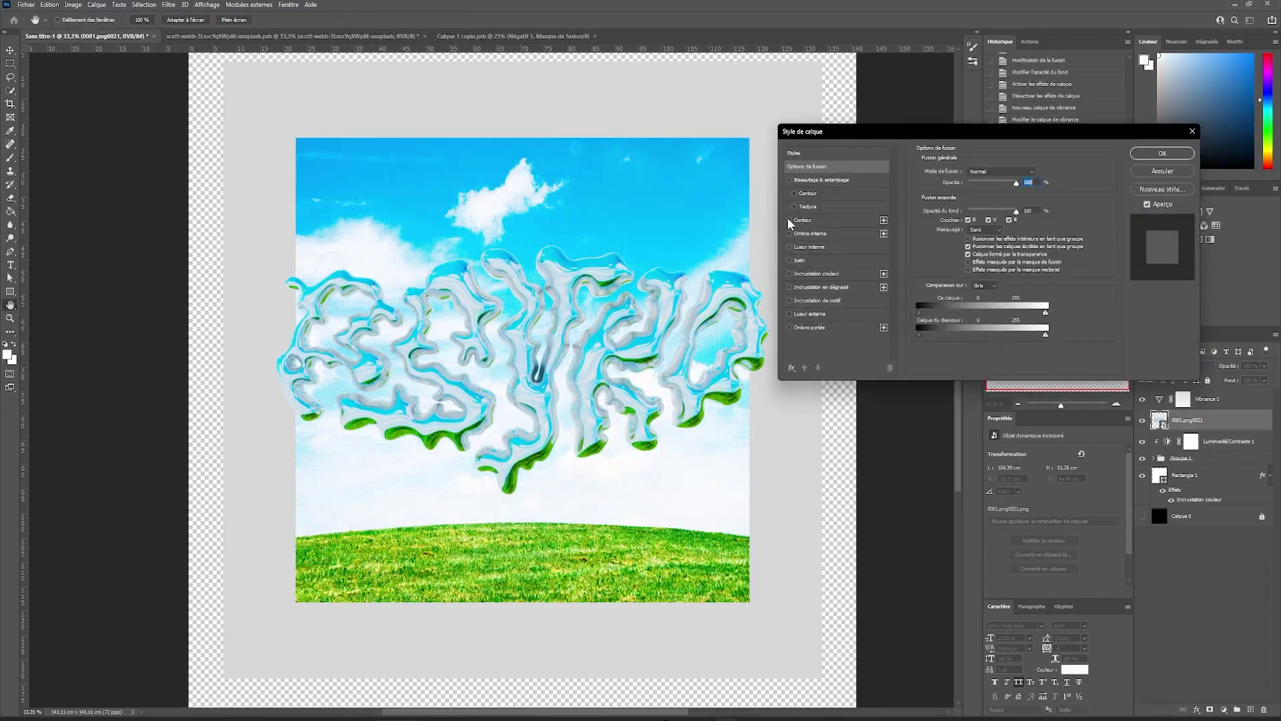
Give the lettering layer a soft black drop shadow and a white inner glow.
{"action": "left_click", "coordinate": [815, 328]}
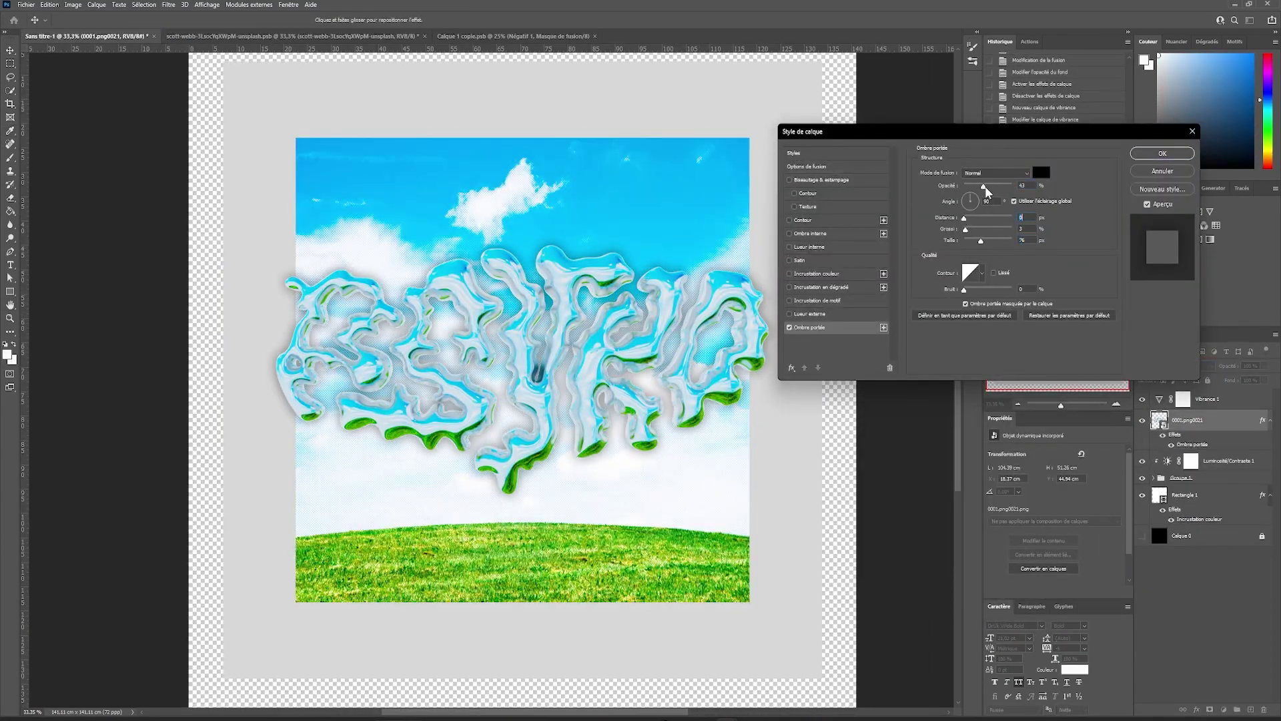
{"action": "left_click", "coordinate": [789, 247]}
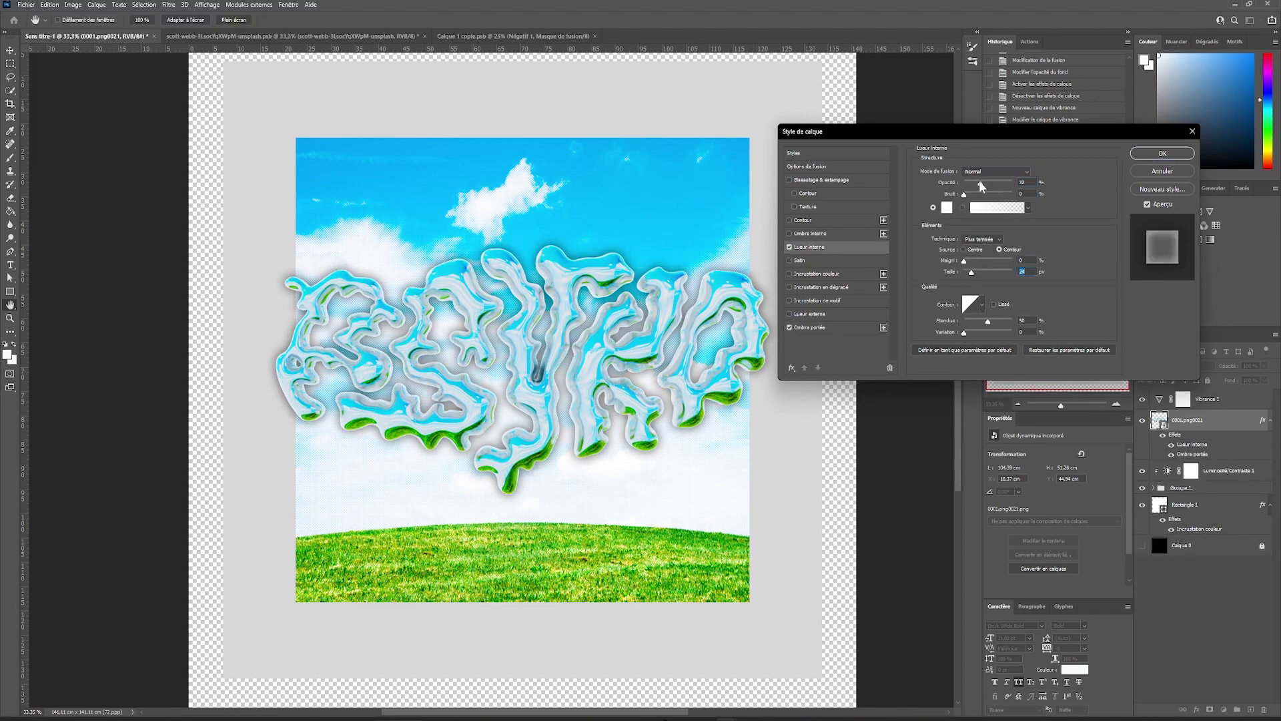
Add a smooth inner bevel to the lettering and try a stroke effect on it.
{"action": "left_click", "coordinate": [790, 180]}
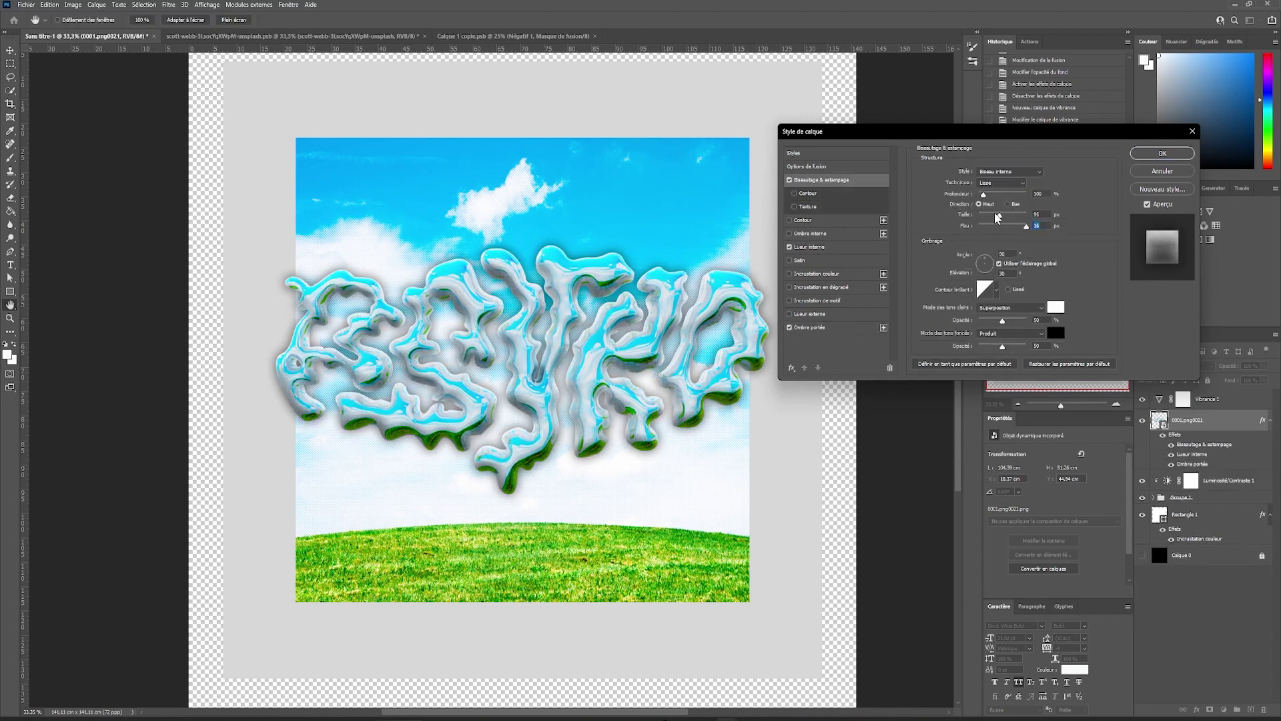
{"action": "left_click_drag", "start_coordinate": [978, 198], "coordinate": [995, 185]}
{"action": "left_click", "coordinate": [790, 221]}
{"action": "left_click", "coordinate": [789, 220]}
Fine-tune the lettering's inner glow and drop shadow and apply the layer style.
{"action": "left_click", "coordinate": [809, 247]}
{"action": "left_click", "coordinate": [809, 327]}
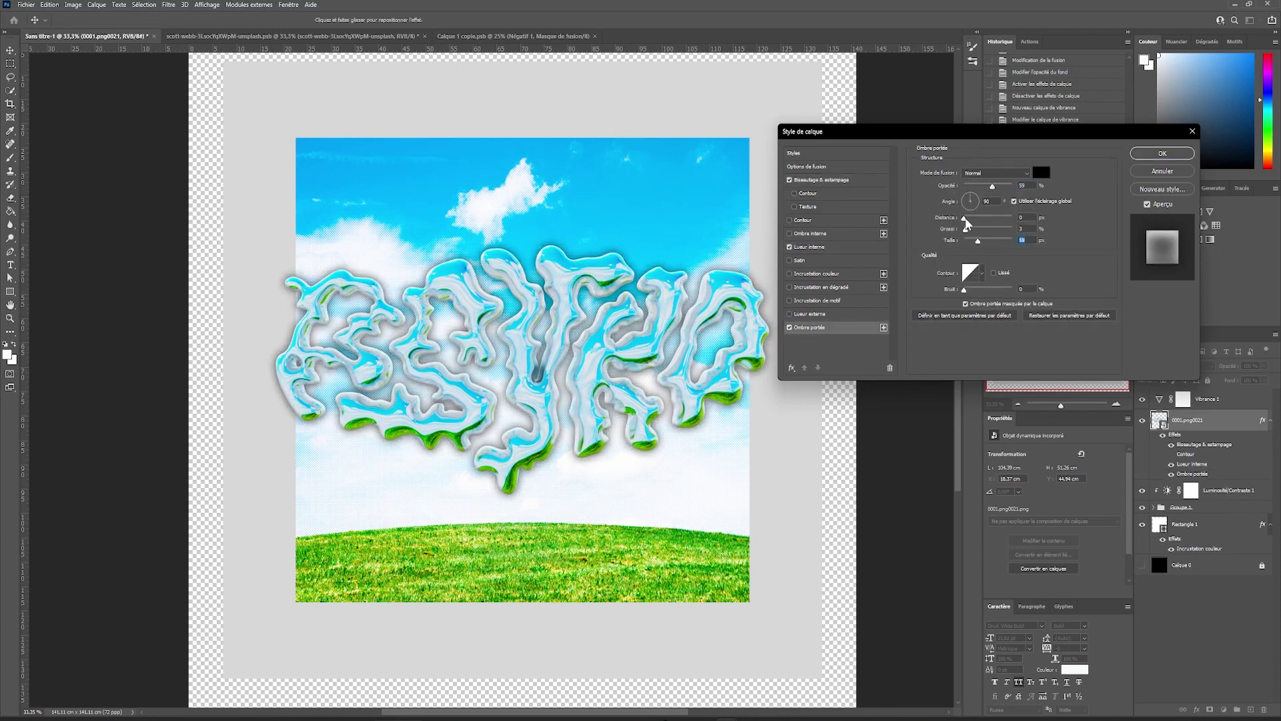
{"action": "left_click", "coordinate": [1149, 156]}
Add a Brightness/Contrast adjustment layer above the lettering and clip it to the lettering layer.
{"action": "left_click", "coordinate": [1162, 212]}
{"action": "right_click", "coordinate": [1213, 420]}
{"action": "left_click", "coordinate": [1073, 487]}
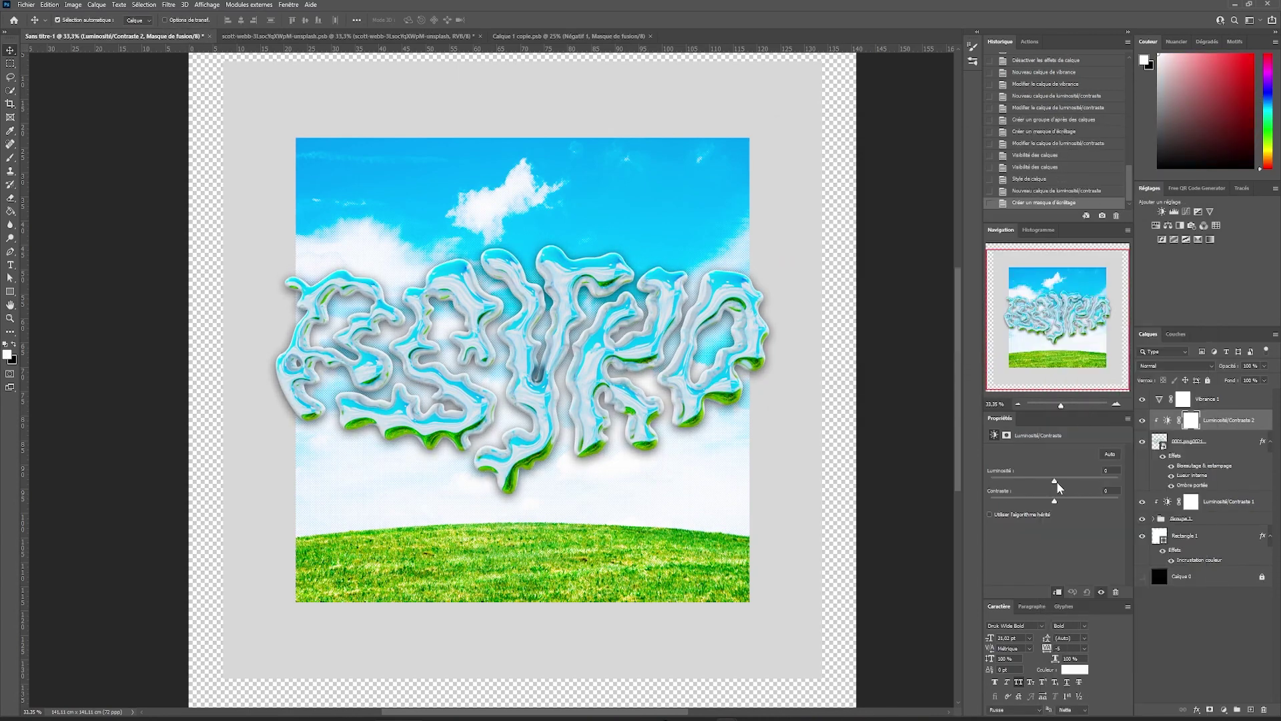
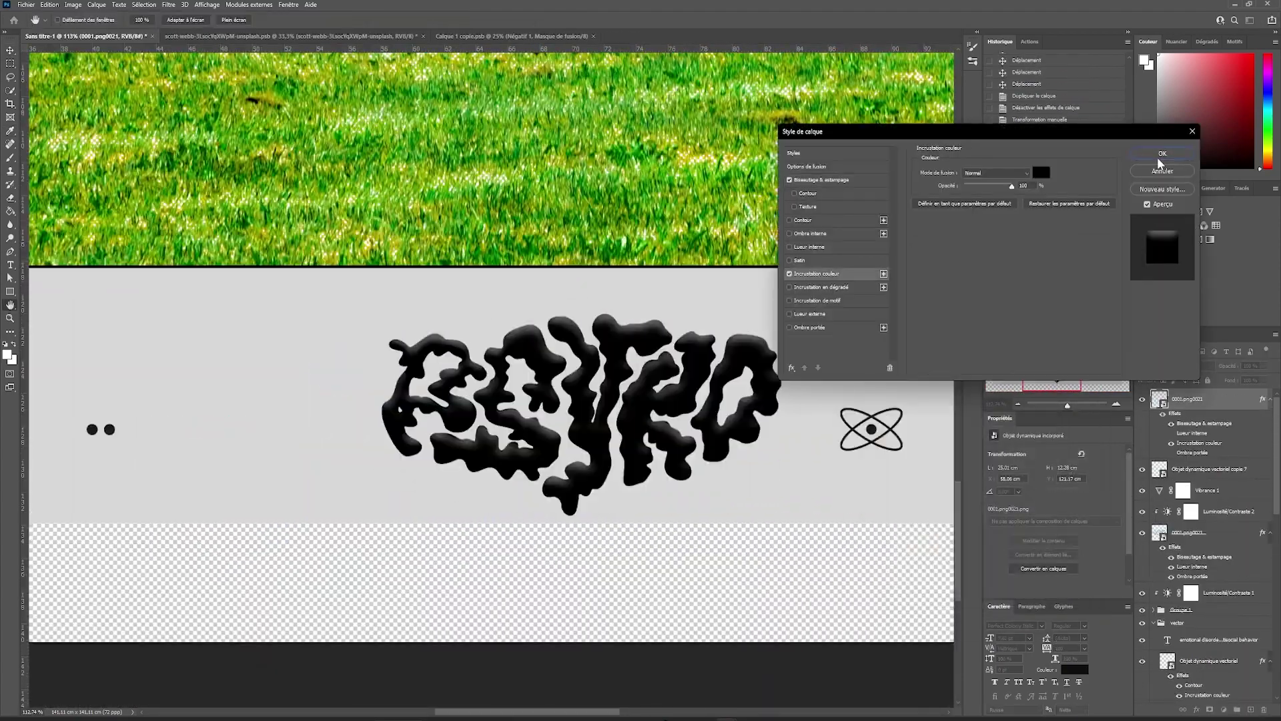
Apply the black Color Overlay and bevel to the small lettering copy below the grass picture.
{"action": "left_click", "coordinate": [1162, 154]}
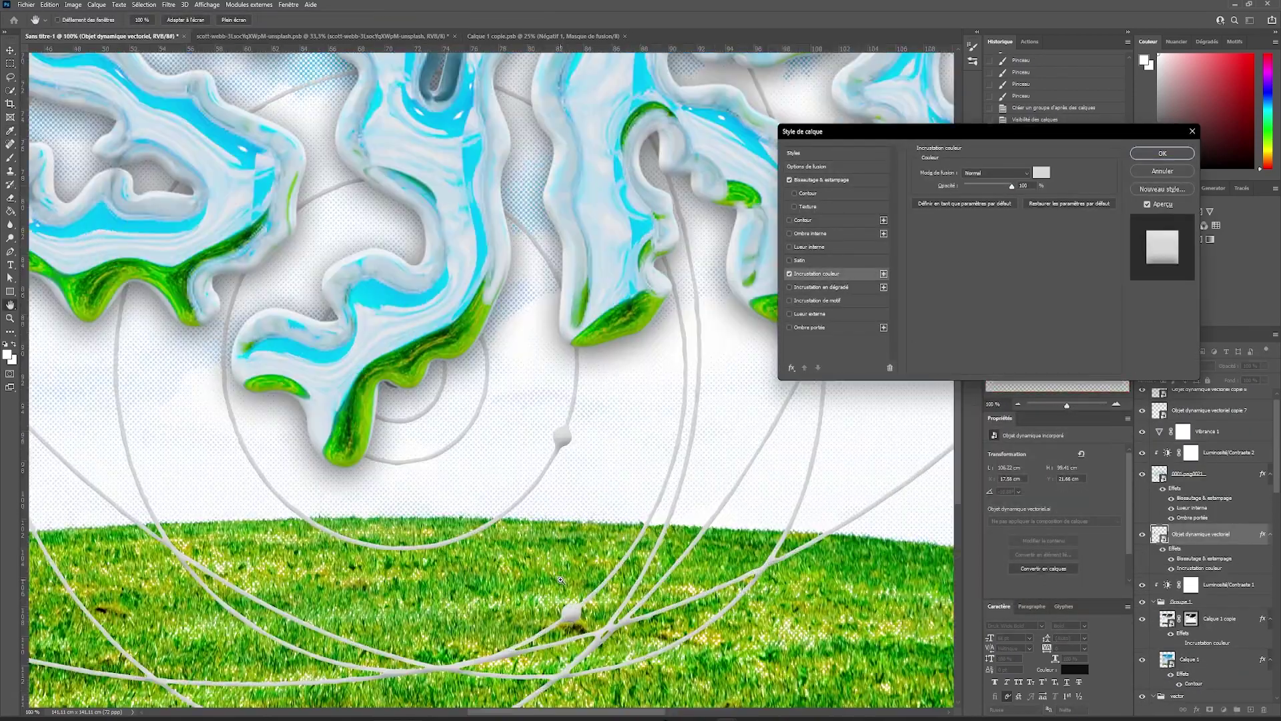
Adjust the size and style of the Bevel & Emboss on the thin circular line artwork.
{"action": "left_click", "coordinate": [560, 580], "text": "ctrl"}
{"action": "left_click", "coordinate": [821, 179]}
{"action": "left_click_drag", "start_coordinate": [986, 215], "coordinate": [976, 216]}
{"action": "left_click", "coordinate": [1004, 172]}
{"action": "left_click", "coordinate": [1001, 189]}
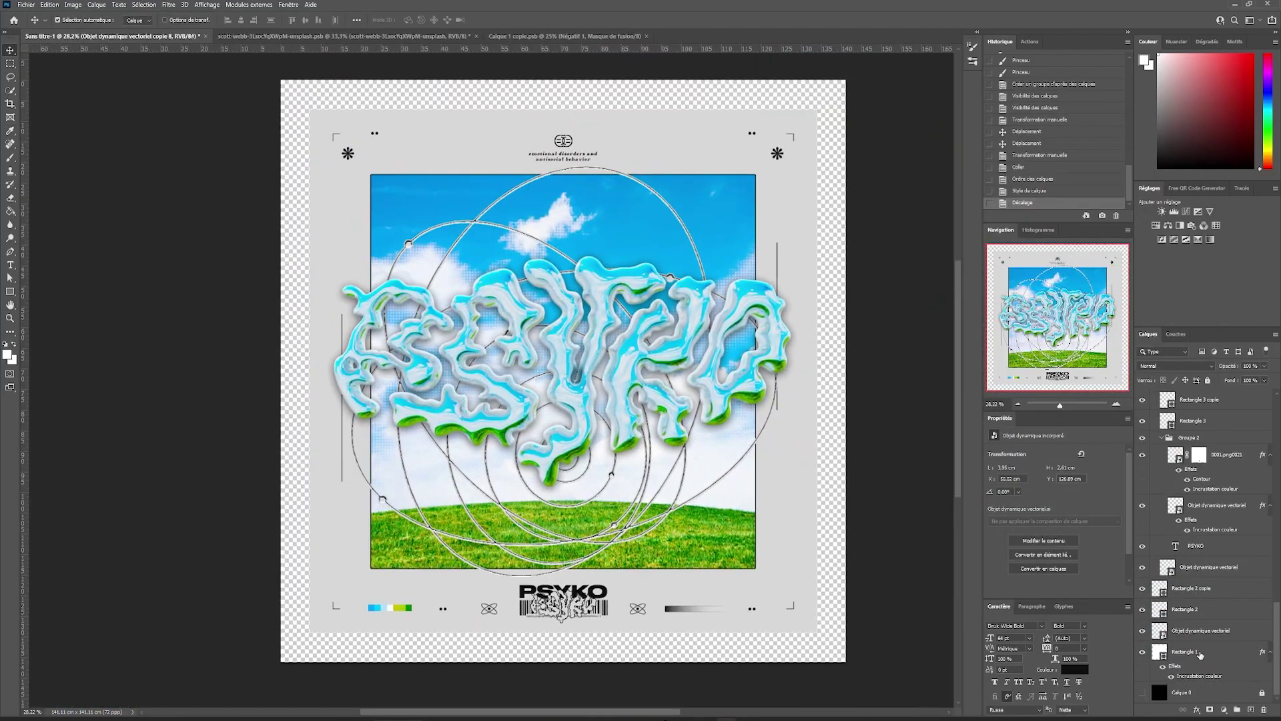
Group all the poster layers and adjust the placement of the LP_Cover_Plastic overlay above the group.
{"action": "left_click", "coordinate": [1205, 654], "text": "shift"}
{"action": "left_click", "coordinate": [1236, 708]}
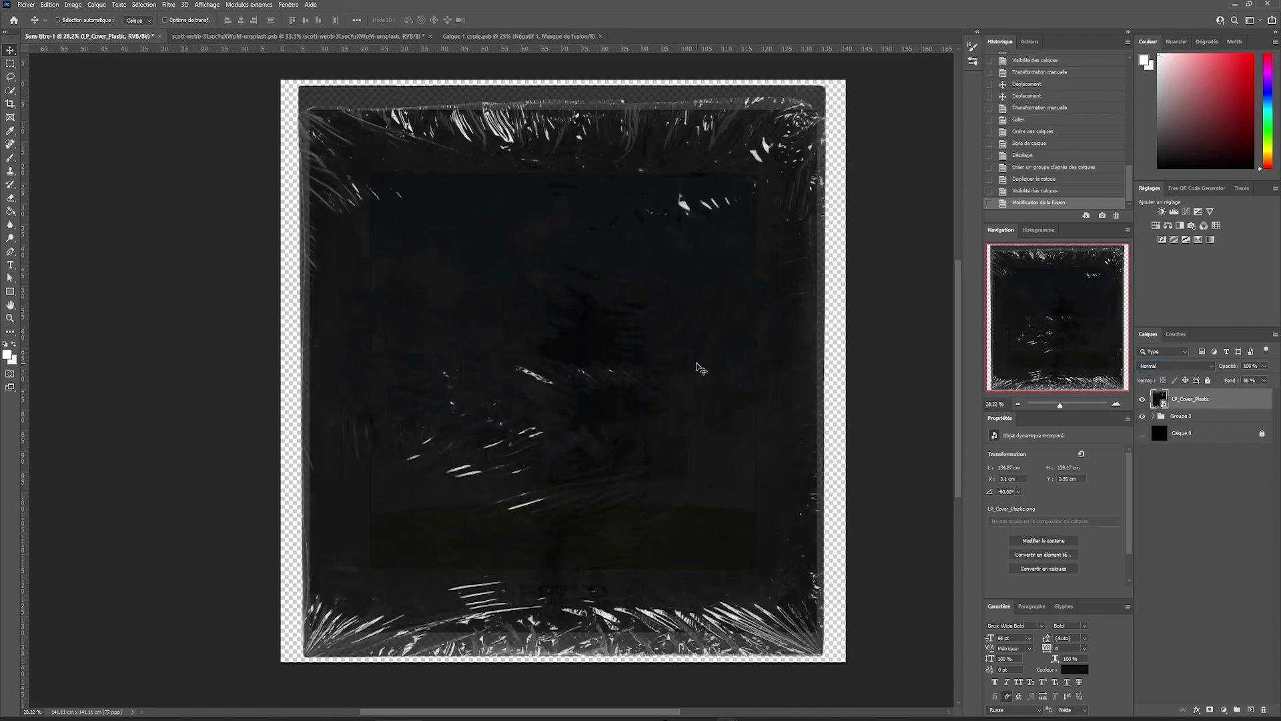
{"action": "key", "text": "ctrl+t"}
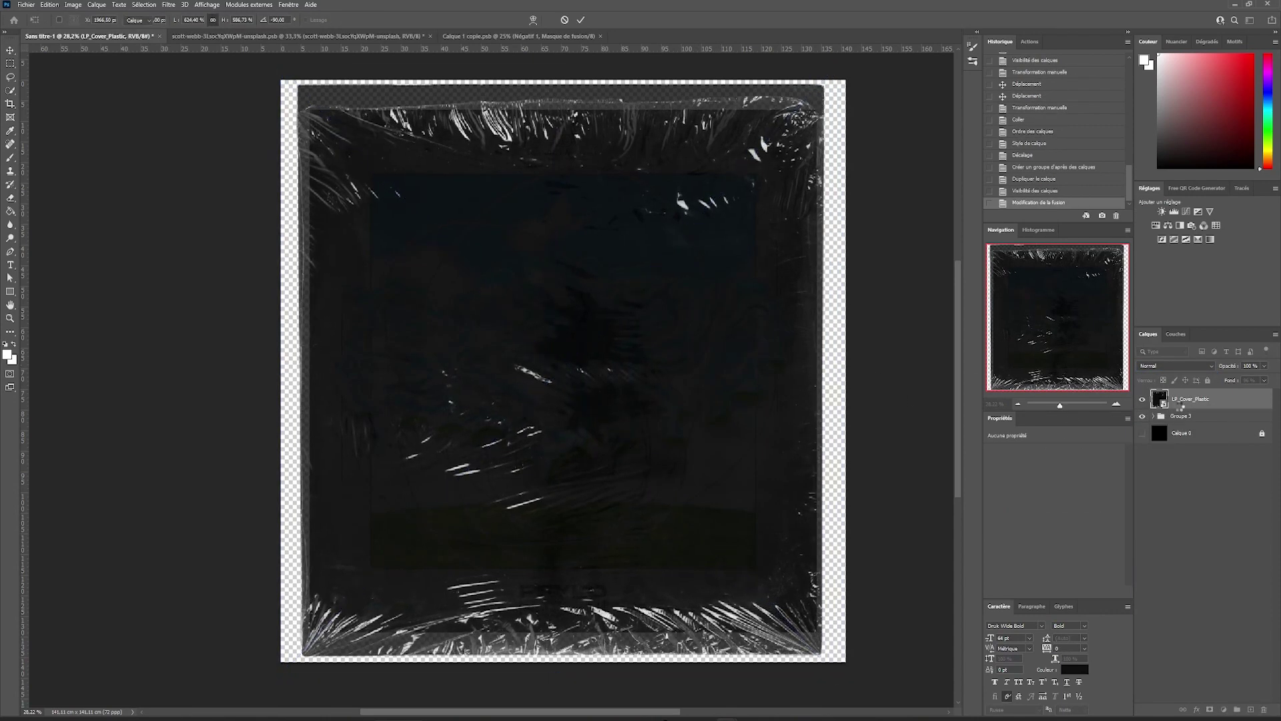
{"action": "key", "text": "Return"}
Clip the plastic overlay to the poster group and blend it with Color Dodge (Densité couleur -) at 100% fill.
{"action": "right_click", "coordinate": [1183, 405]}
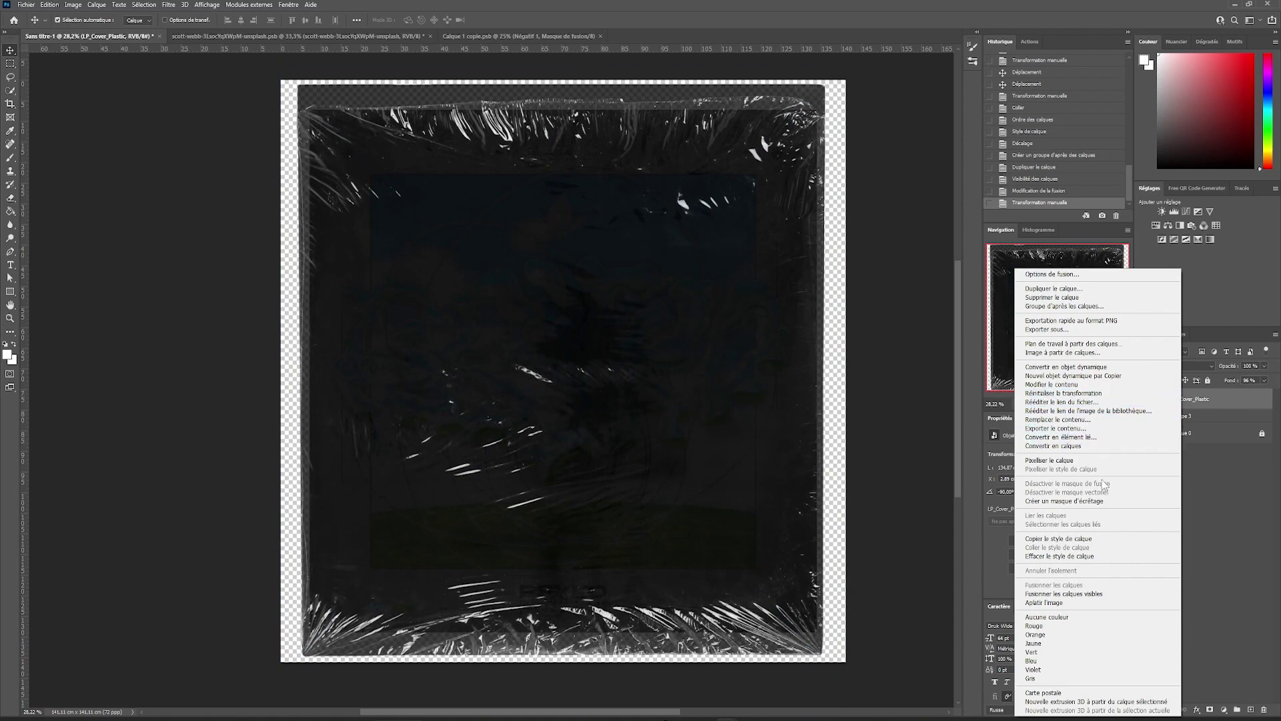
{"action": "left_click", "coordinate": [1103, 501]}
{"action": "left_click_drag", "start_coordinate": [1230, 383], "coordinate": [1239, 383]}
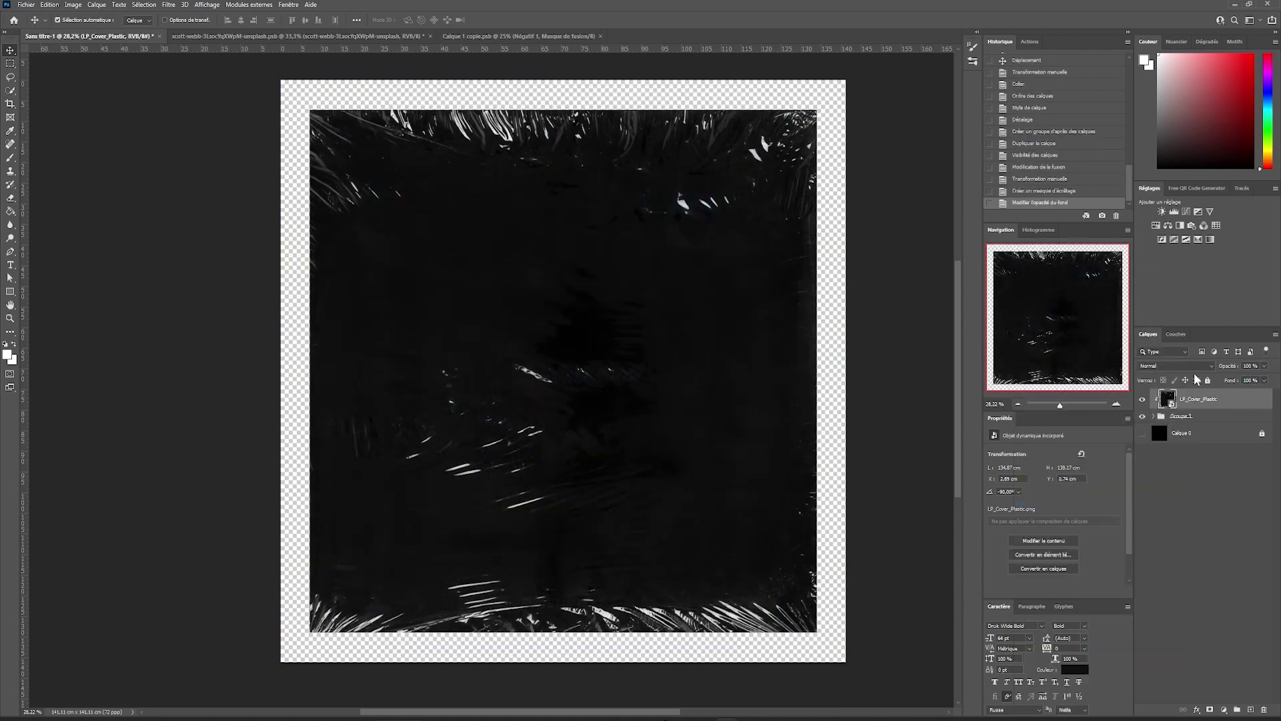
{"action": "left_click", "coordinate": [1176, 366]}
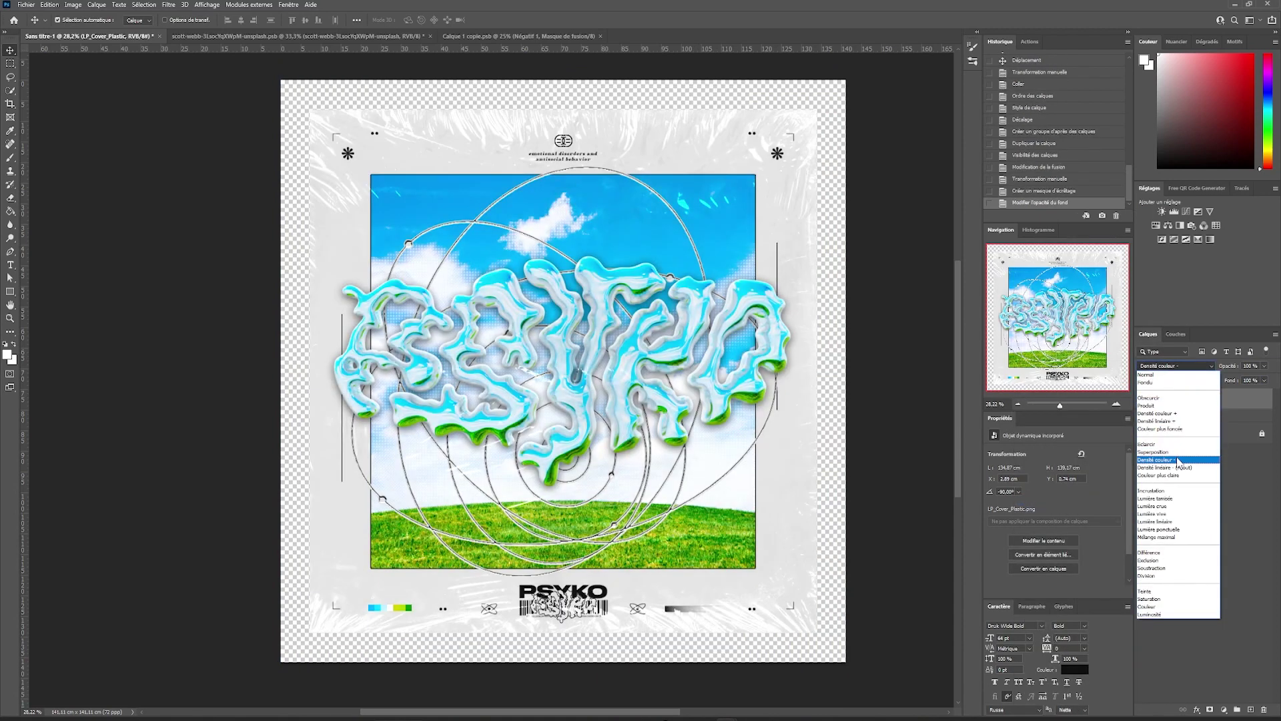
{"action": "left_click", "coordinate": [1178, 461]}
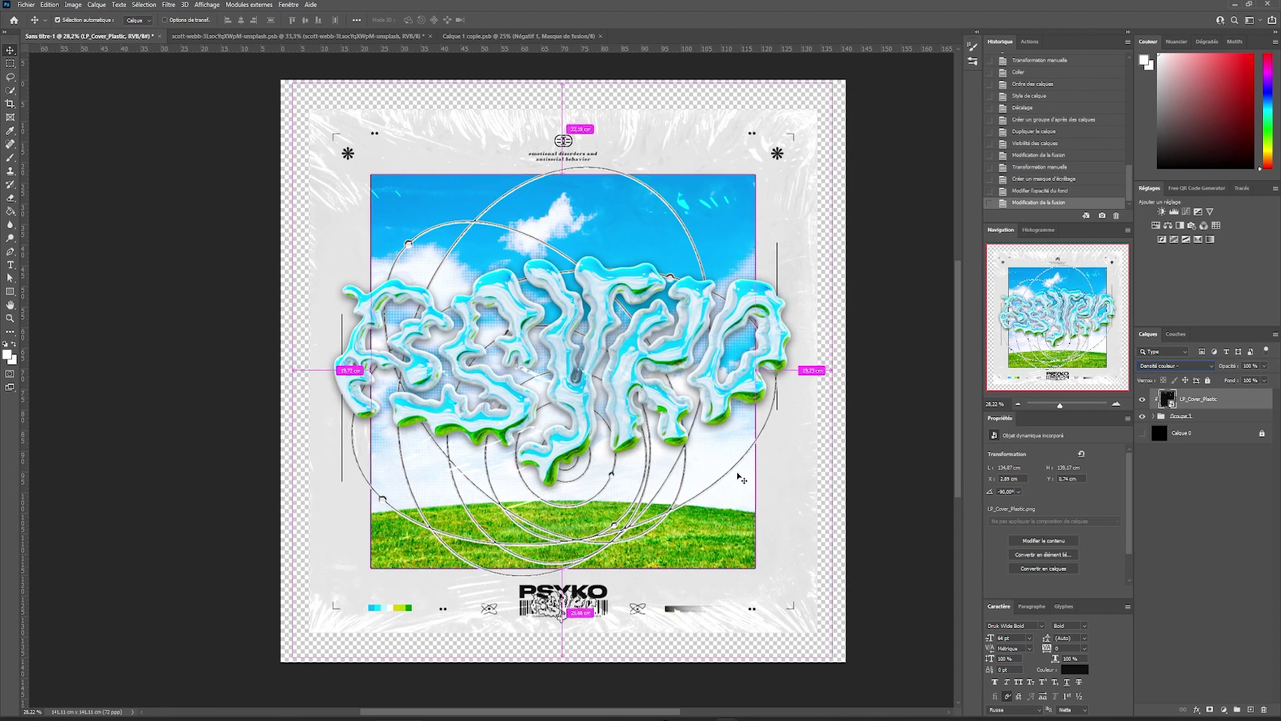
Give the poster group a subtle smooth inner bevel with direction Up, its own light angle, and reduced size and shadow opacity.
{"action": "left_click", "coordinate": [746, 467]}
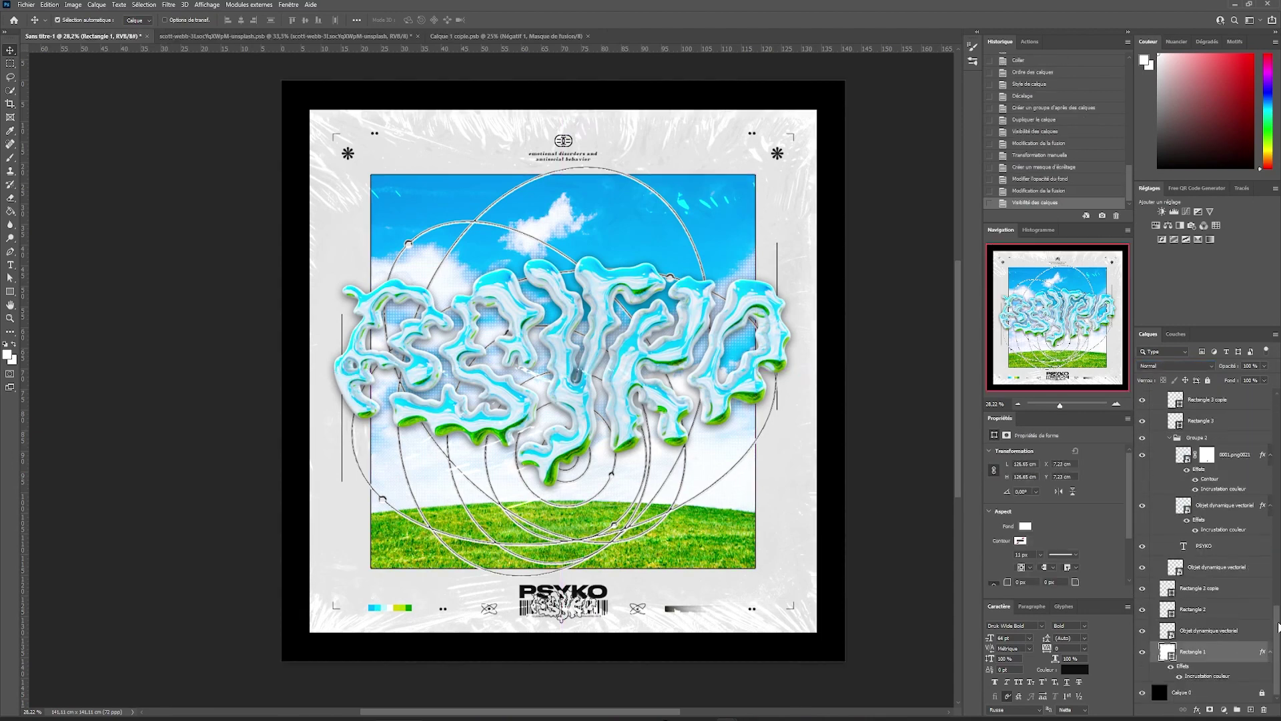
{"action": "left_click", "coordinate": [790, 180]}
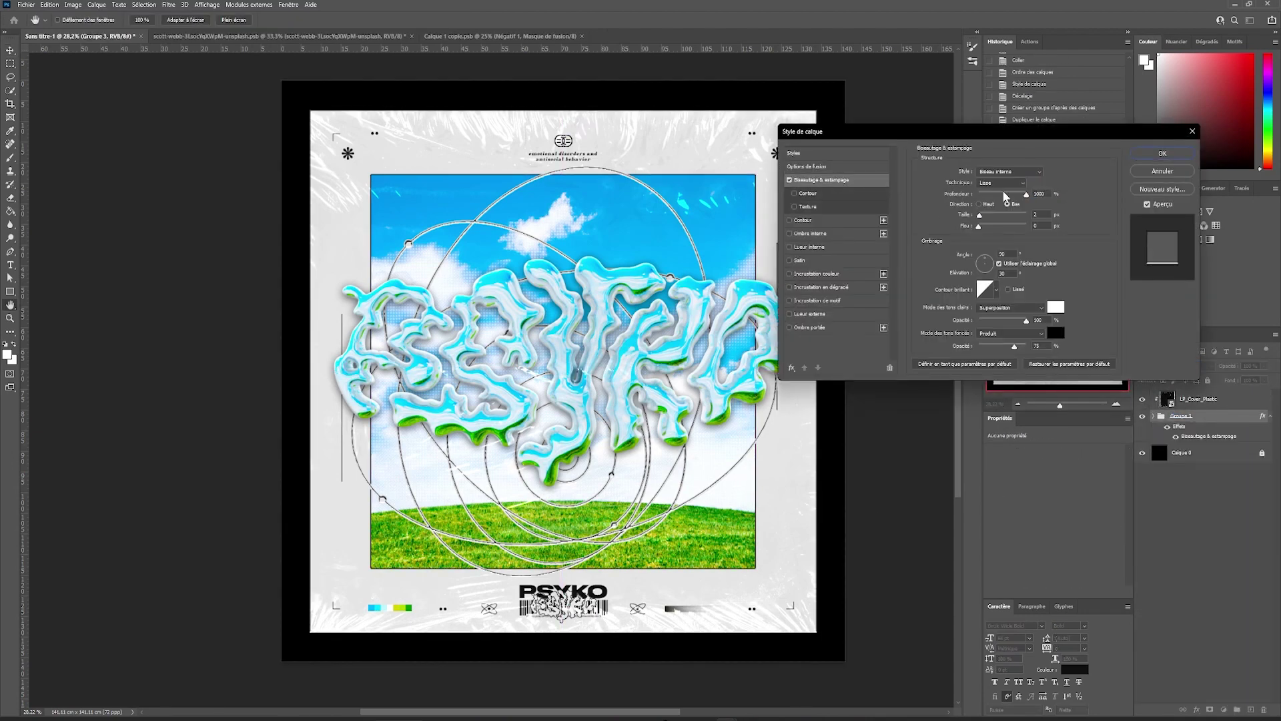
{"action": "left_click_drag", "start_coordinate": [992, 263], "coordinate": [1003, 282]}
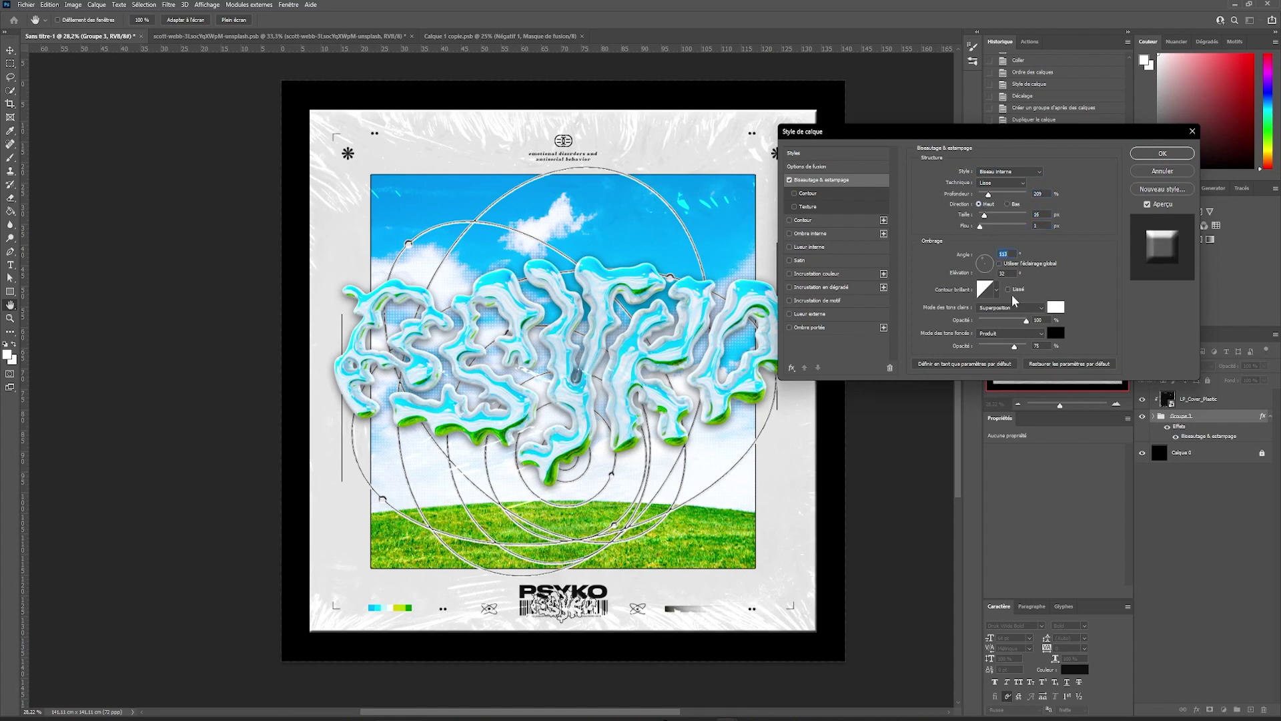
{"action": "left_click_drag", "start_coordinate": [1010, 345], "coordinate": [1002, 346]}
{"action": "left_click_drag", "start_coordinate": [985, 215], "coordinate": [982, 215]}
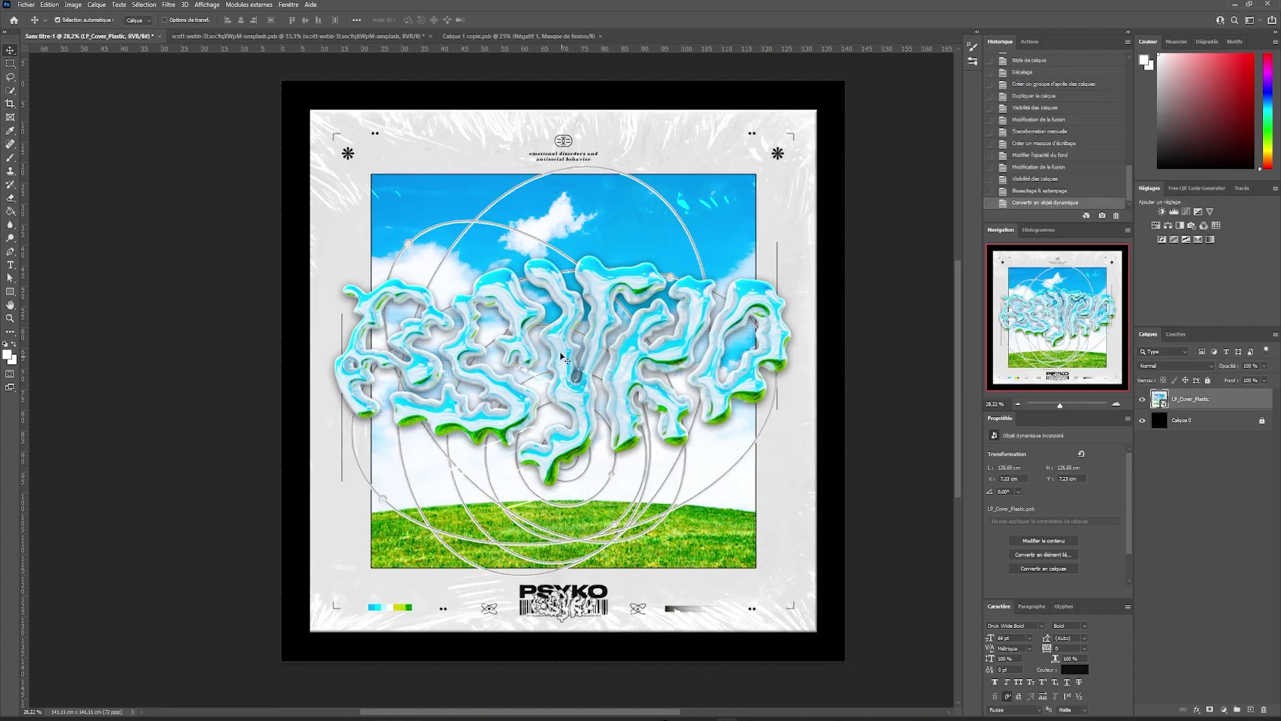
Grade the poster in the Camera Raw filter's basic settings with temperature +4, tint +4, exposure -0.30, texture +42 and vibrance +40.
{"action": "left_click", "coordinate": [169, 5]}
{"action": "left_click", "coordinate": [181, 16]}
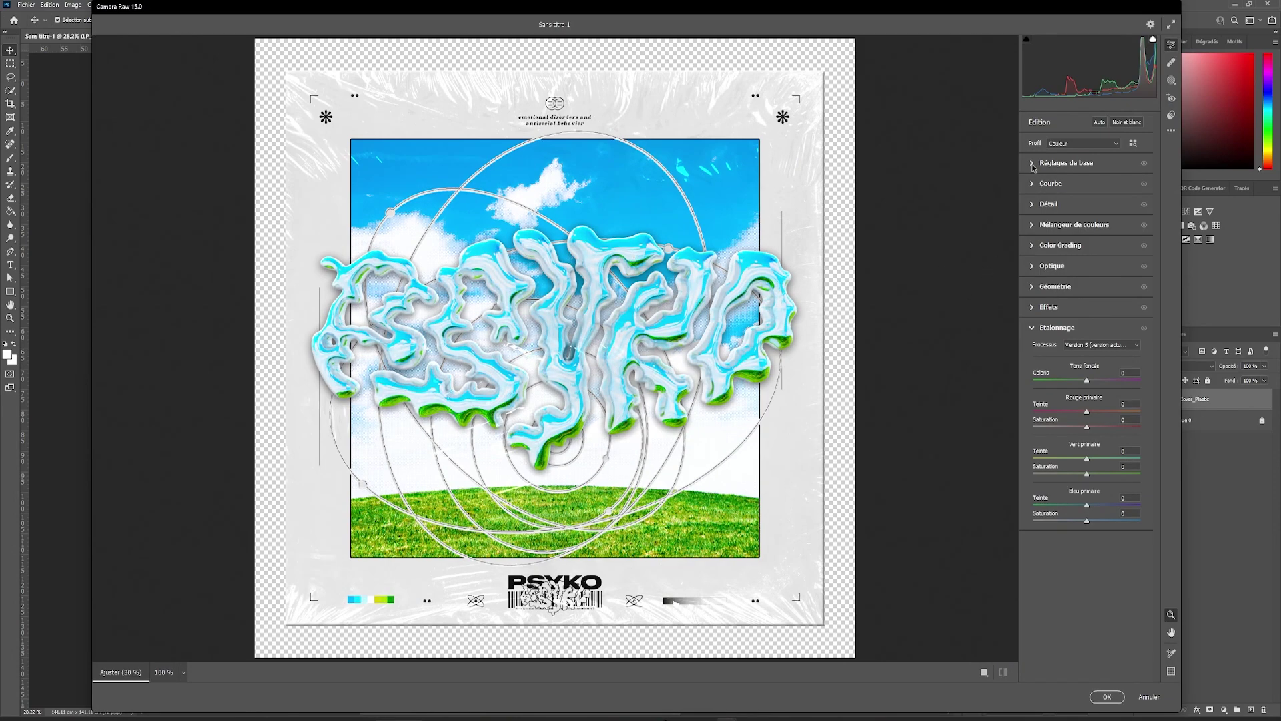
{"action": "left_click", "coordinate": [1033, 164]}
{"action": "left_click_drag", "start_coordinate": [1083, 204], "coordinate": [1089, 203]}
{"action": "left_click_drag", "start_coordinate": [1083, 218], "coordinate": [1080, 244]}
{"action": "left_click_drag", "start_coordinate": [1083, 259], "coordinate": [1106, 347]}
{"action": "mouse_move", "coordinate": [1083, 363]}
{"action": "left_mouse_down"}
{"action": "mouse_move", "coordinate": [1097, 362]}
{"action": "mouse_move", "coordinate": [1075, 363]}
{"action": "left_mouse_up"}
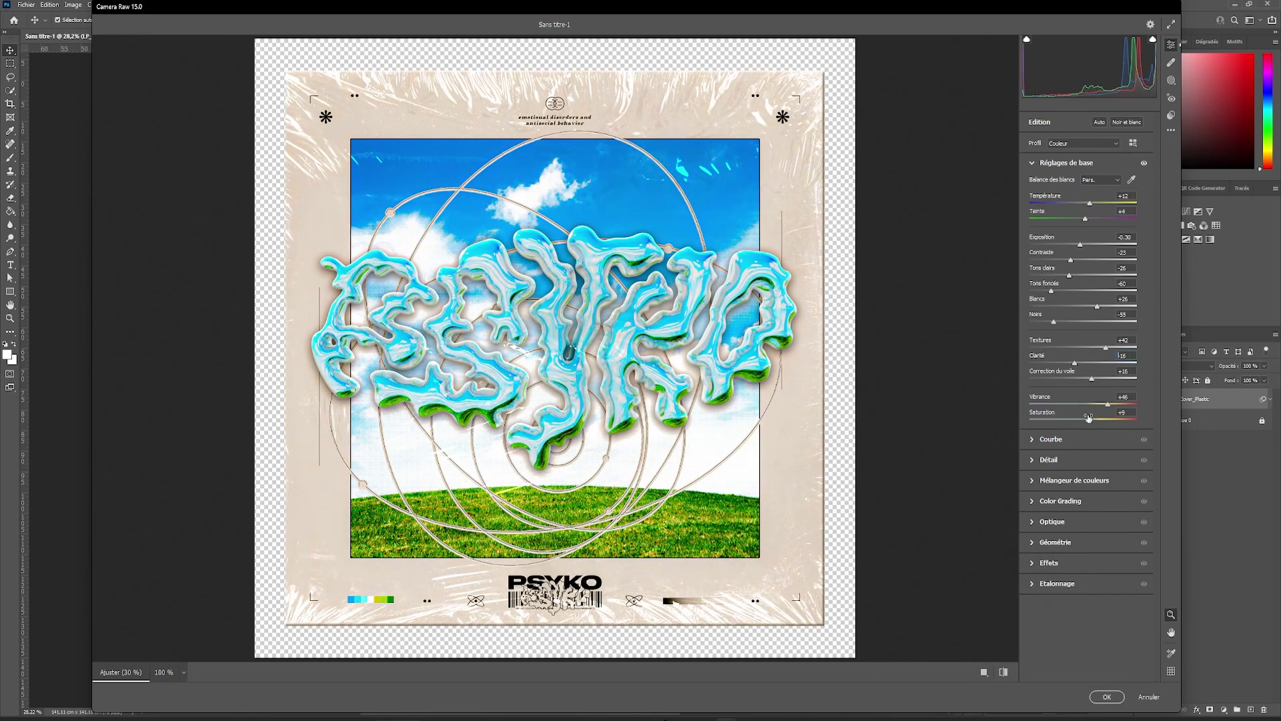
{"action": "left_click_drag", "start_coordinate": [1089, 203], "coordinate": [1082, 204]}
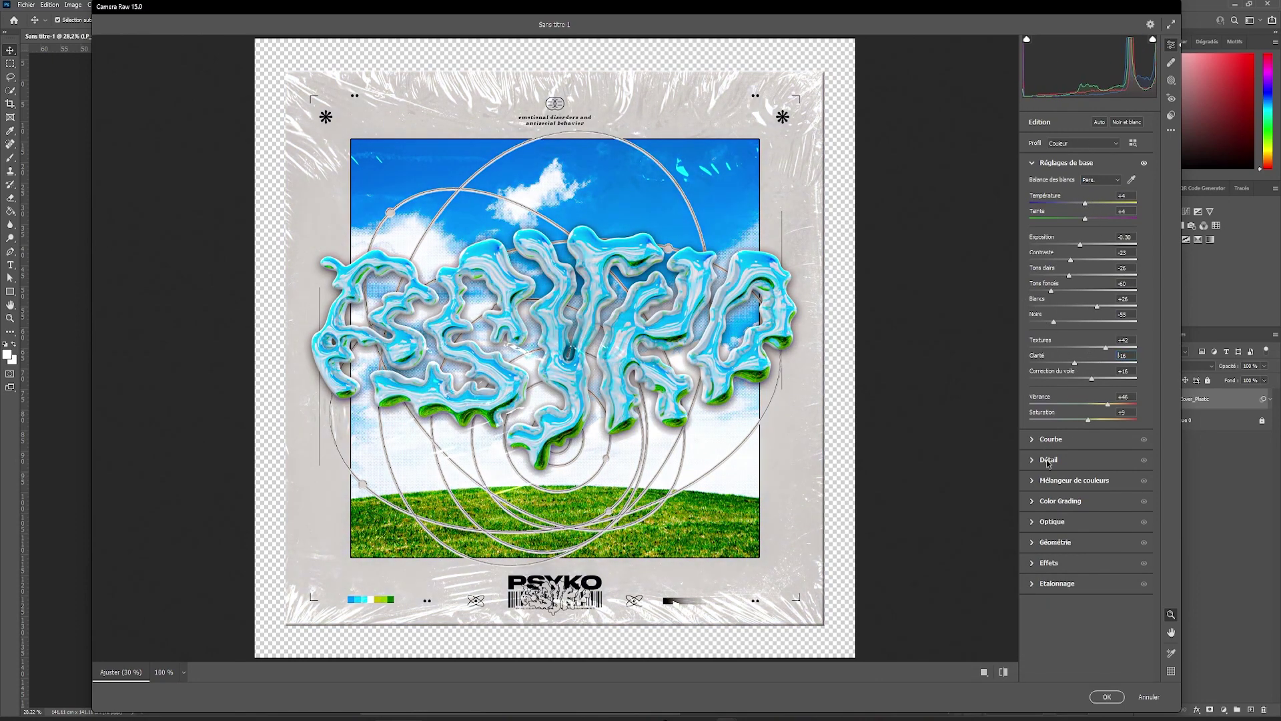
Add grain of 50 with size 14 and a vignette of -25, and apply the Camera Raw filter.
{"action": "left_click", "coordinate": [1048, 461]}
{"action": "left_click", "coordinate": [1048, 400]}
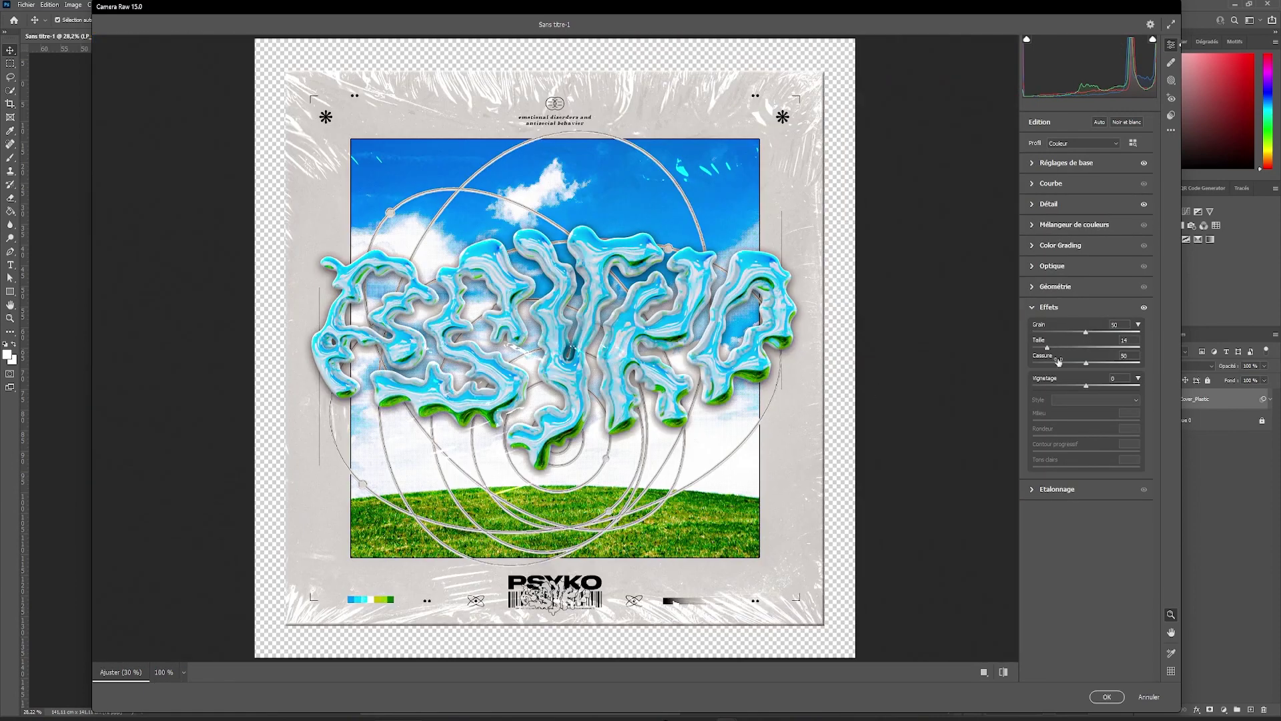
{"action": "left_click_drag", "start_coordinate": [1086, 386], "coordinate": [1072, 385]}
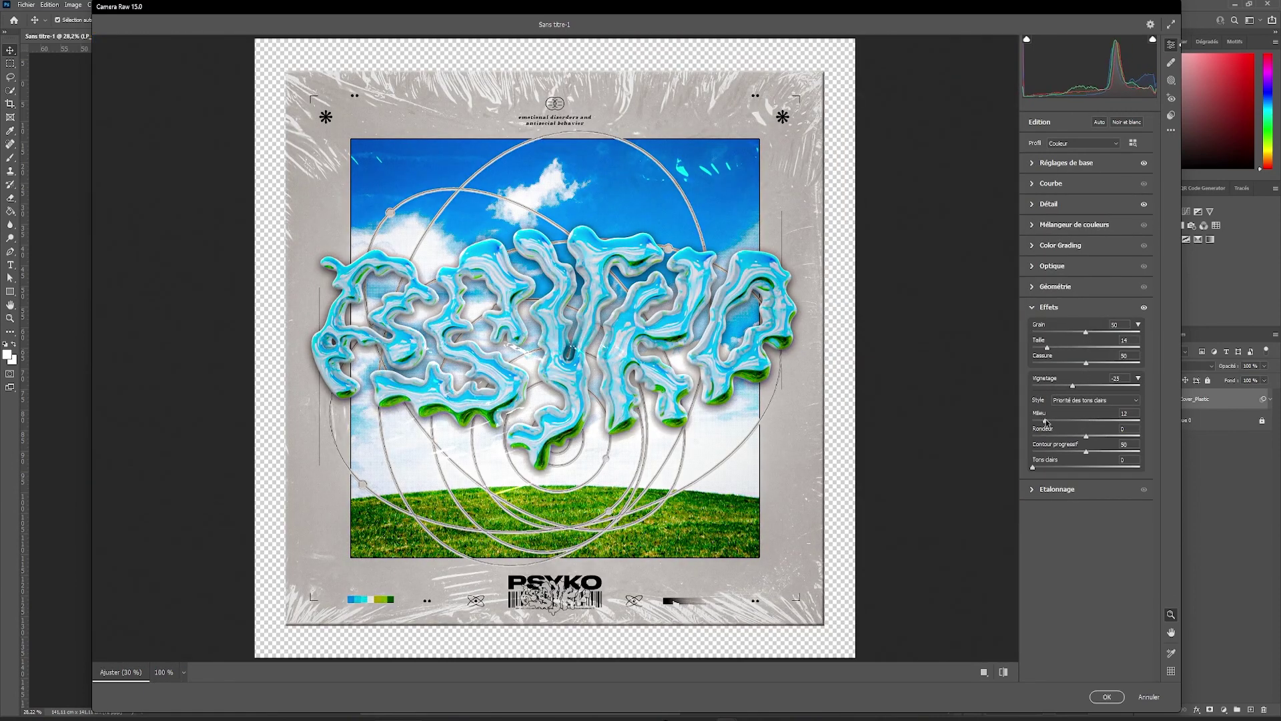
{"action": "left_click", "coordinate": [1110, 698]}
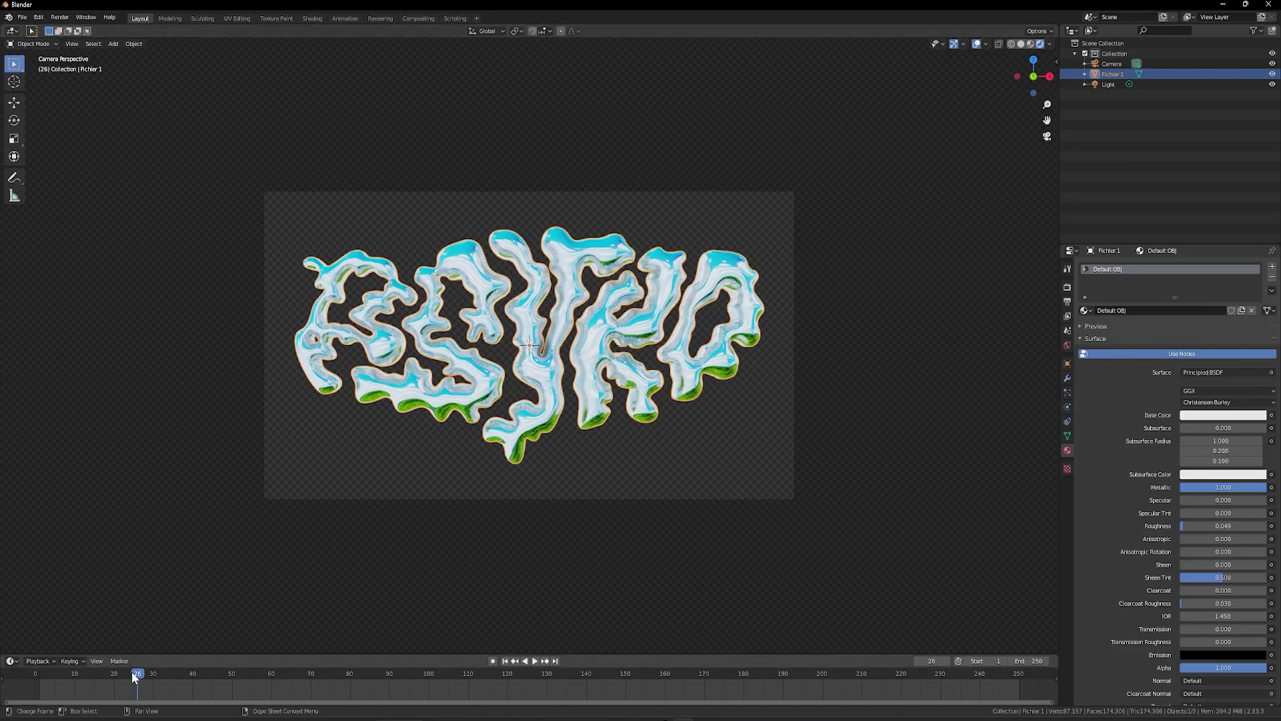
Switch to Blender, return the timeline to frame 1 and show the lettering's object transform properties.
{"action": "left_click_drag", "start_coordinate": [138, 678], "coordinate": [103, 678]}
{"action": "key", "text": "space"}
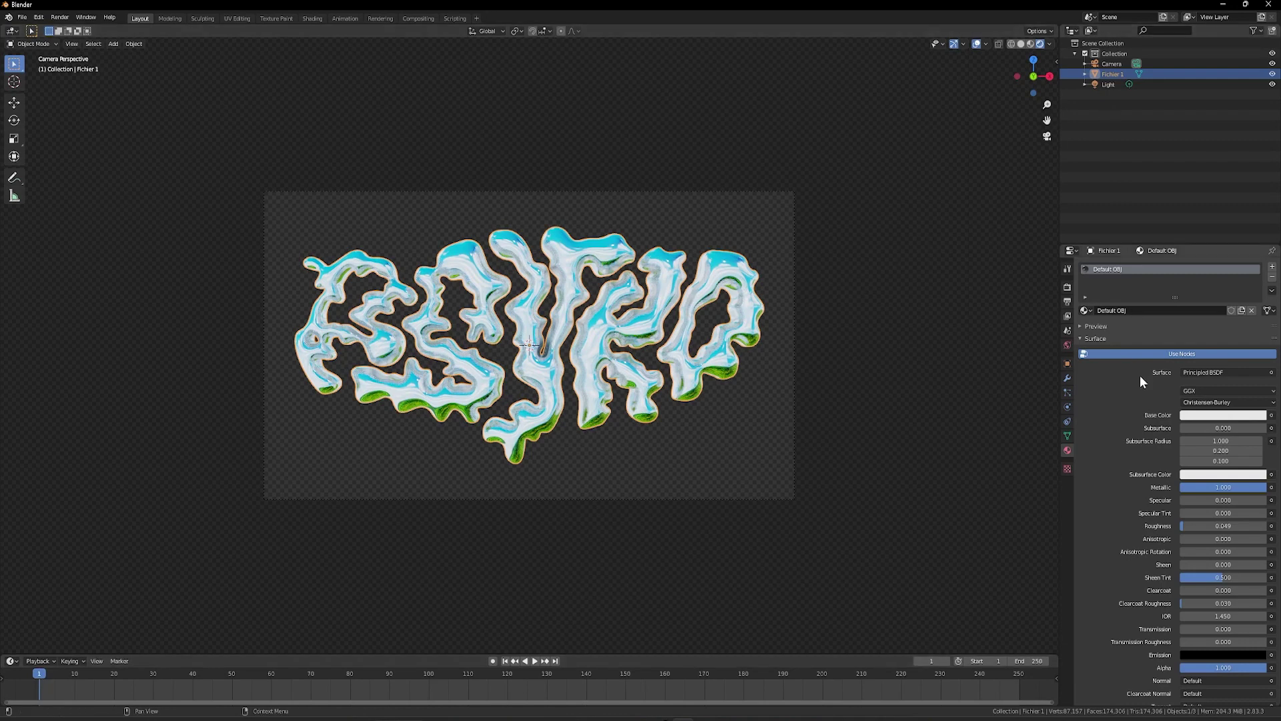
{"action": "left_click", "coordinate": [1067, 346]}
{"action": "left_click", "coordinate": [1067, 363]}
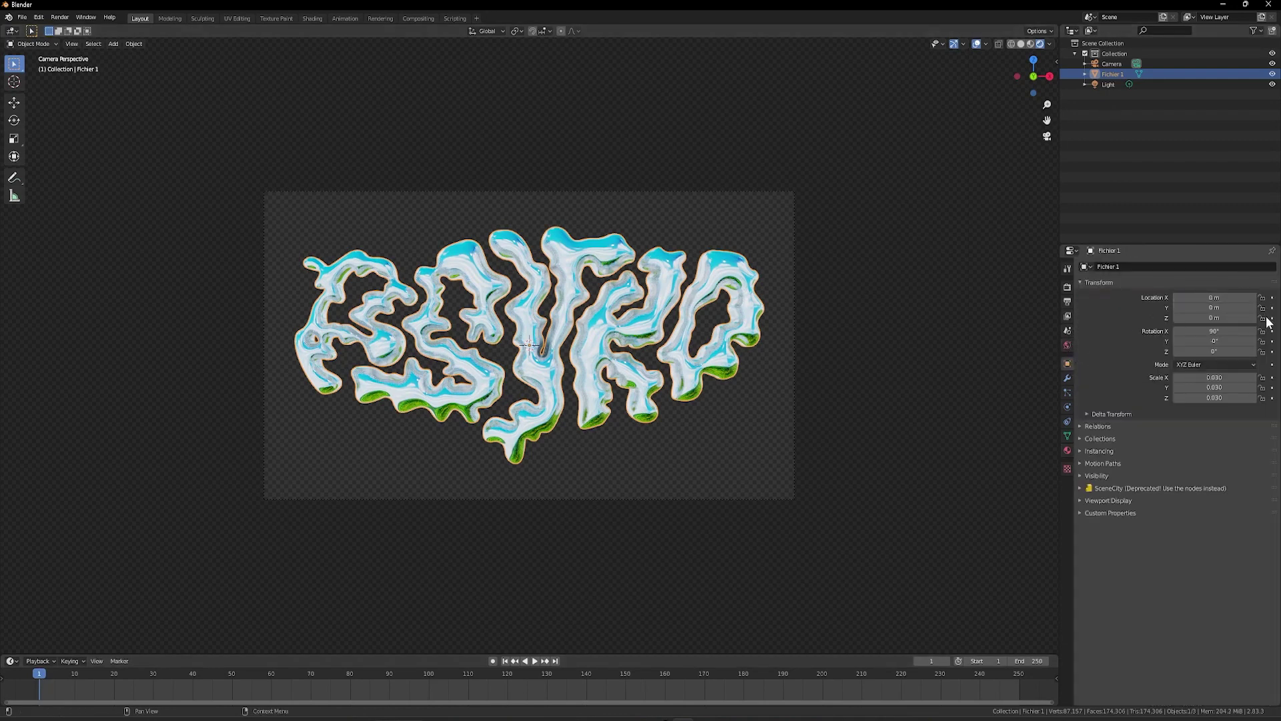
{"action": "left_click_drag", "start_coordinate": [1214, 308], "coordinate": [1211, 307]}
{"action": "key", "text": "ctrl+z"}
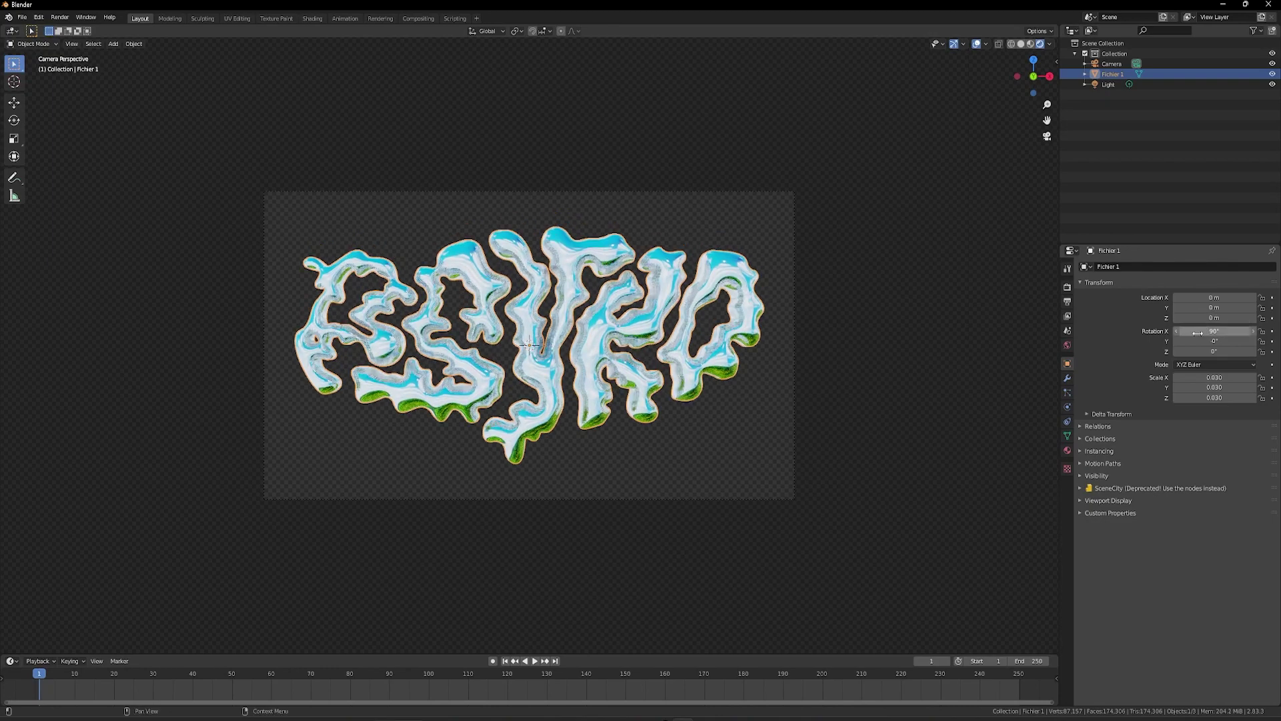
{"action": "left_click", "coordinate": [1206, 331]}
{"action": "key", "text": "Return"}
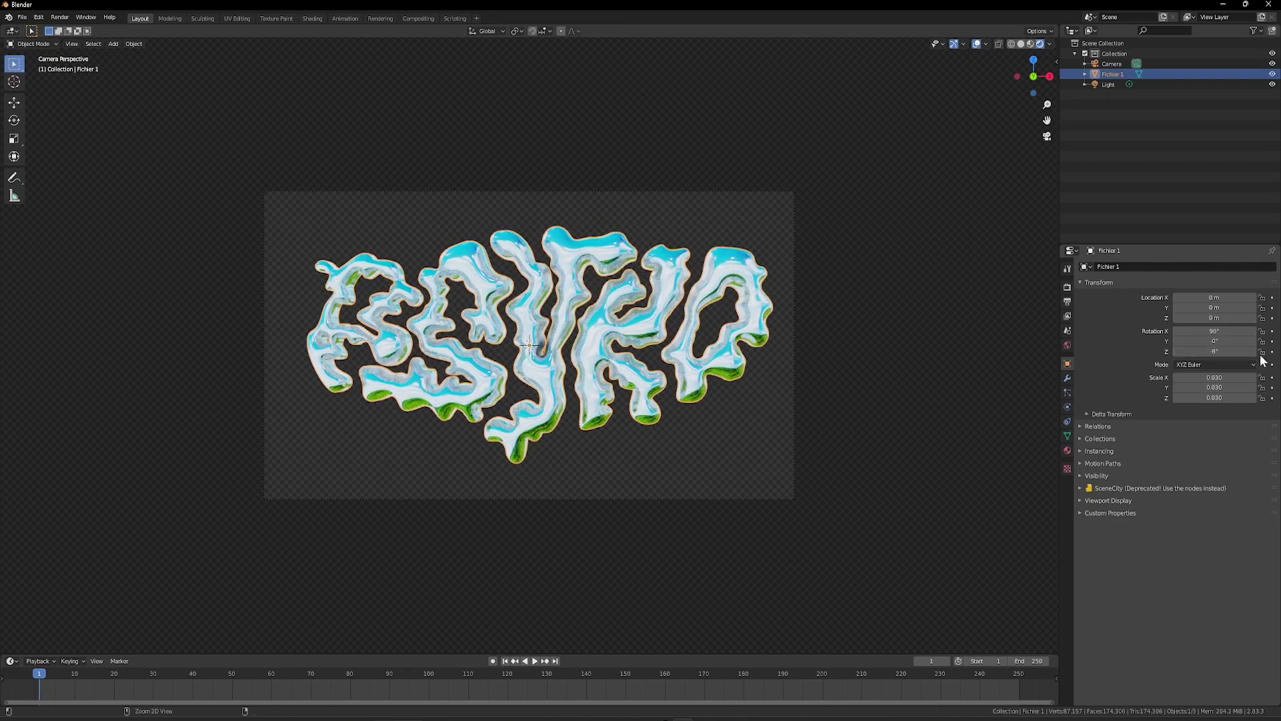
Set the lettering's Z rotation to -20° and keyframe it at frame 1.
{"action": "left_click_drag", "start_coordinate": [1230, 350], "coordinate": [1196, 351]}
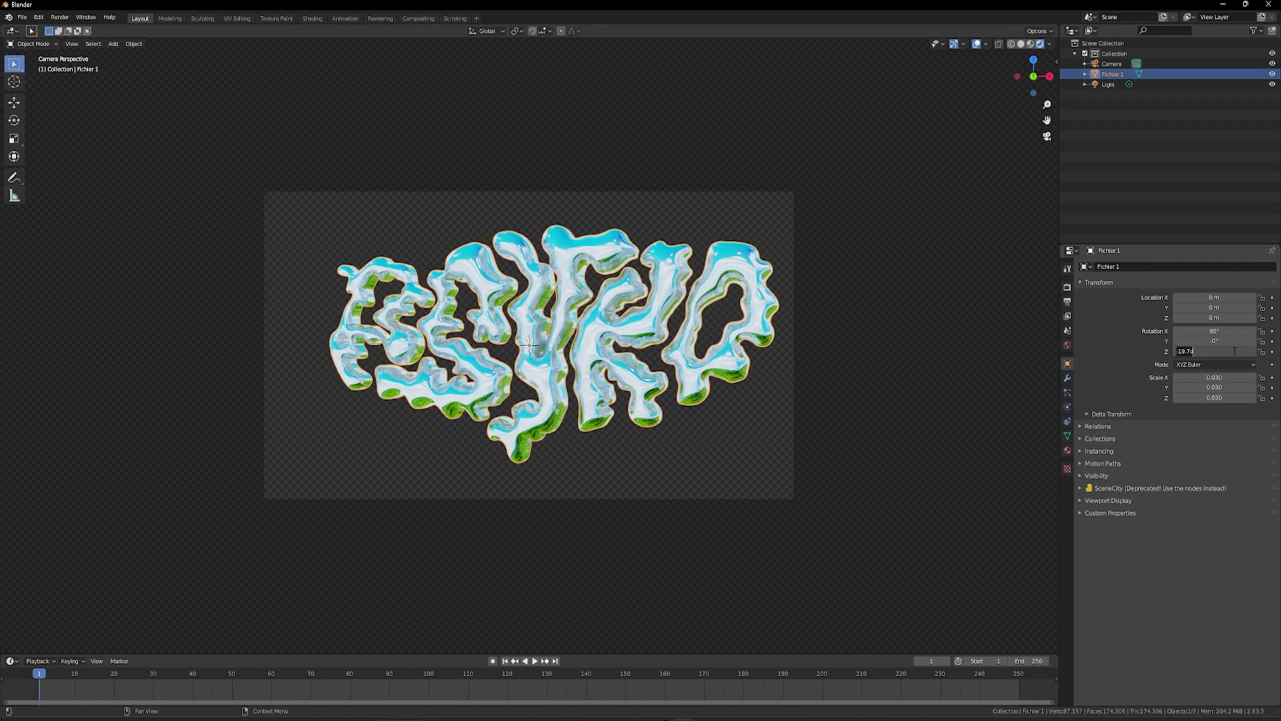
{"action": "type", "text": "-20"}
{"action": "key", "text": "Return"}
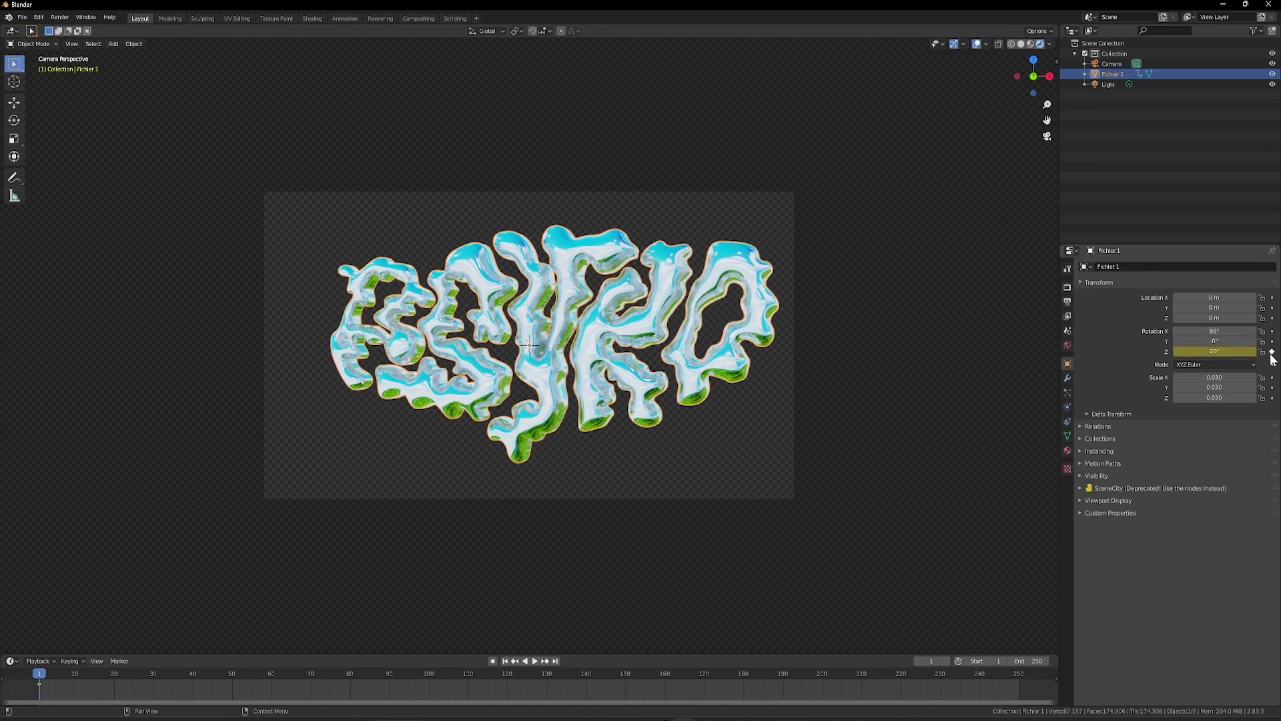
Set the lettering's Z rotation to 0° at frame 40 as a keyframe.
{"action": "left_click_drag", "start_coordinate": [170, 675], "coordinate": [193, 678]}
{"action": "left_click", "coordinate": [1223, 351]}
{"action": "type", "text": "0"}
{"action": "key", "text": "Return"}
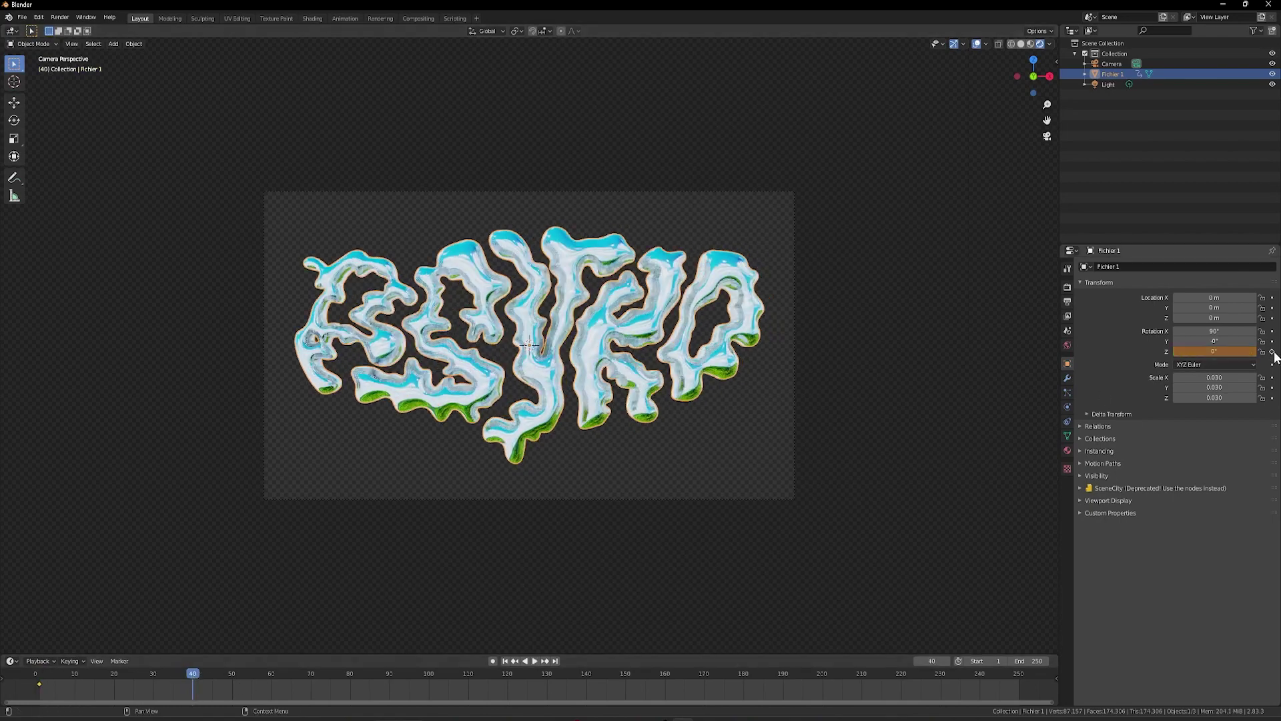
Try a rotation value at frame 80 and preview the animation before returning to frame 40.
{"action": "left_click", "coordinate": [351, 674]}
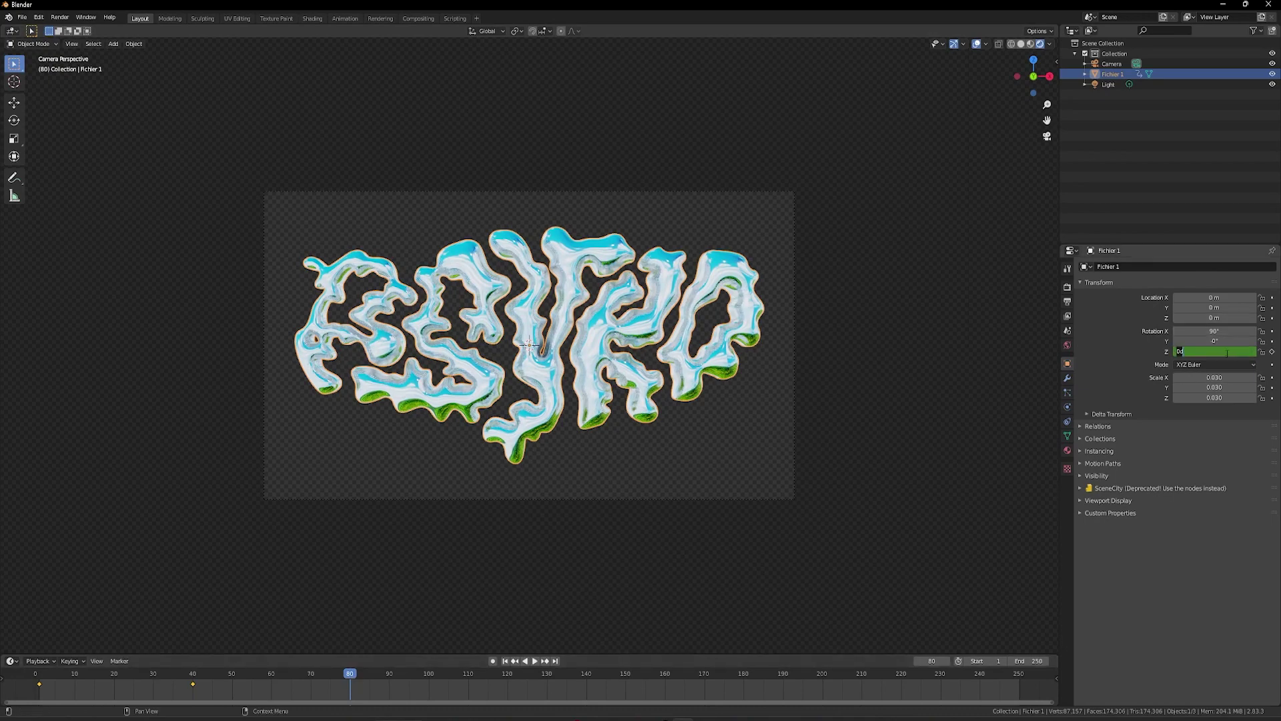
{"action": "key", "text": "Return"}
{"action": "key", "text": "space"}
{"action": "left_click", "coordinate": [204, 676]}
{"action": "key", "text": "space"}
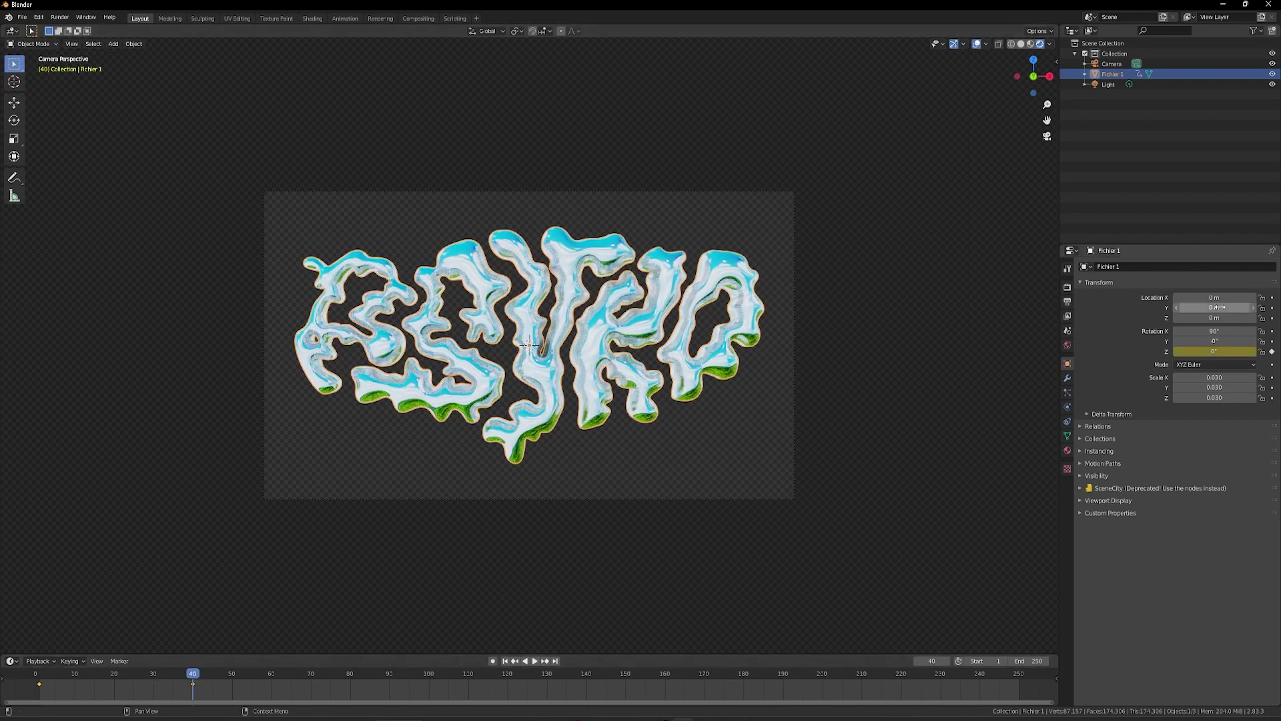
Keyframe the lettering's Z rotation at 20° on frame 40 and at -20° on frame 80.
{"action": "left_click", "coordinate": [1213, 351]}
{"action": "type", "text": "20"}
{"action": "key", "text": "Return"}
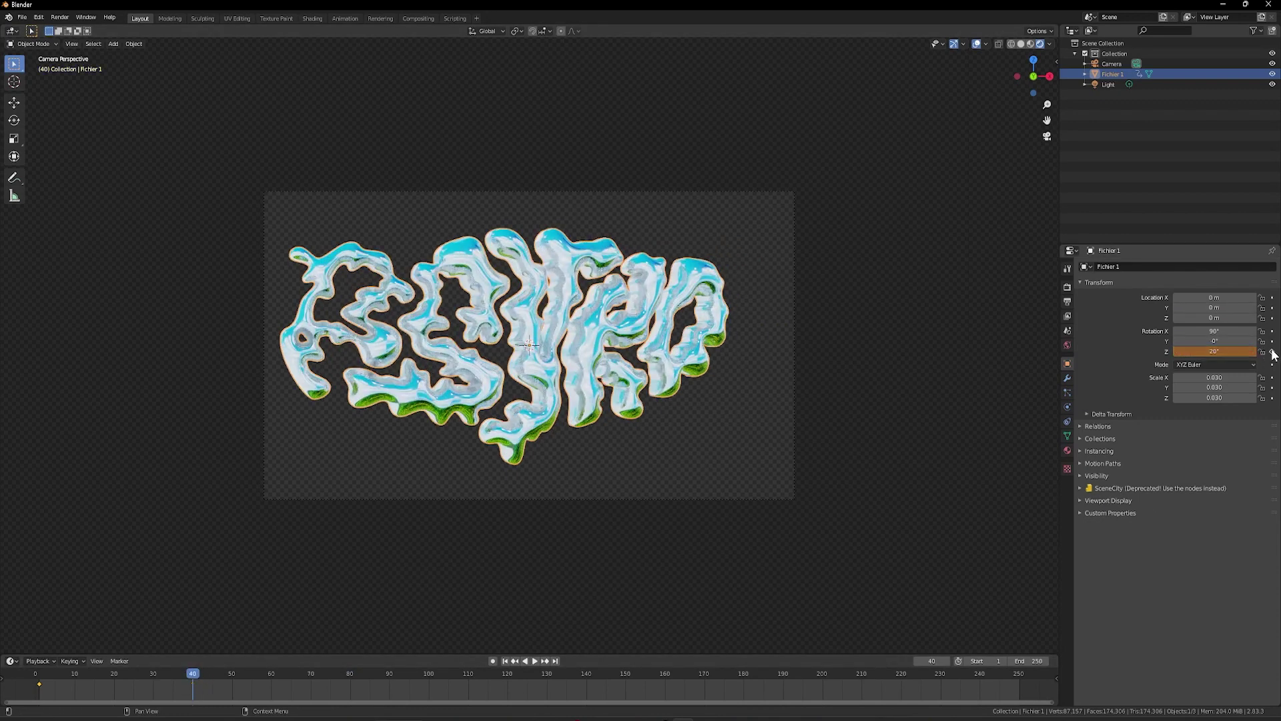
{"action": "left_click", "coordinate": [1273, 352]}
{"action": "left_click", "coordinate": [348, 675]}
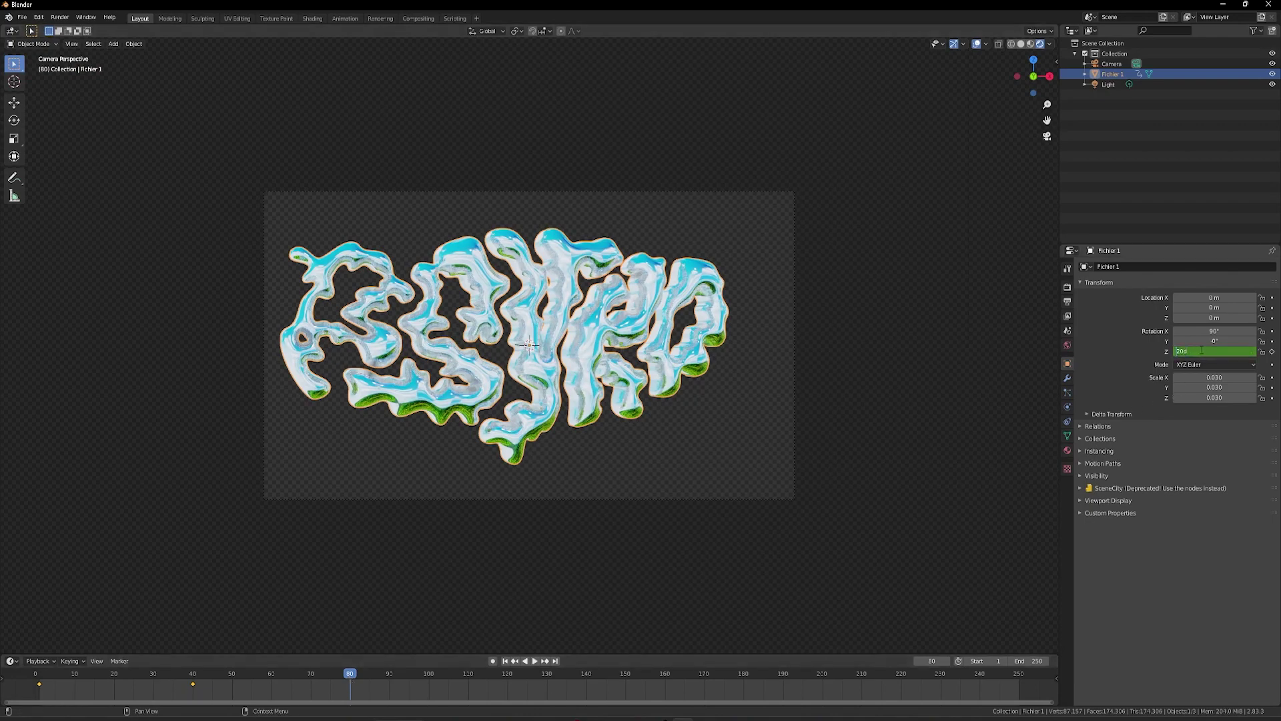
{"action": "key", "text": "Return"}
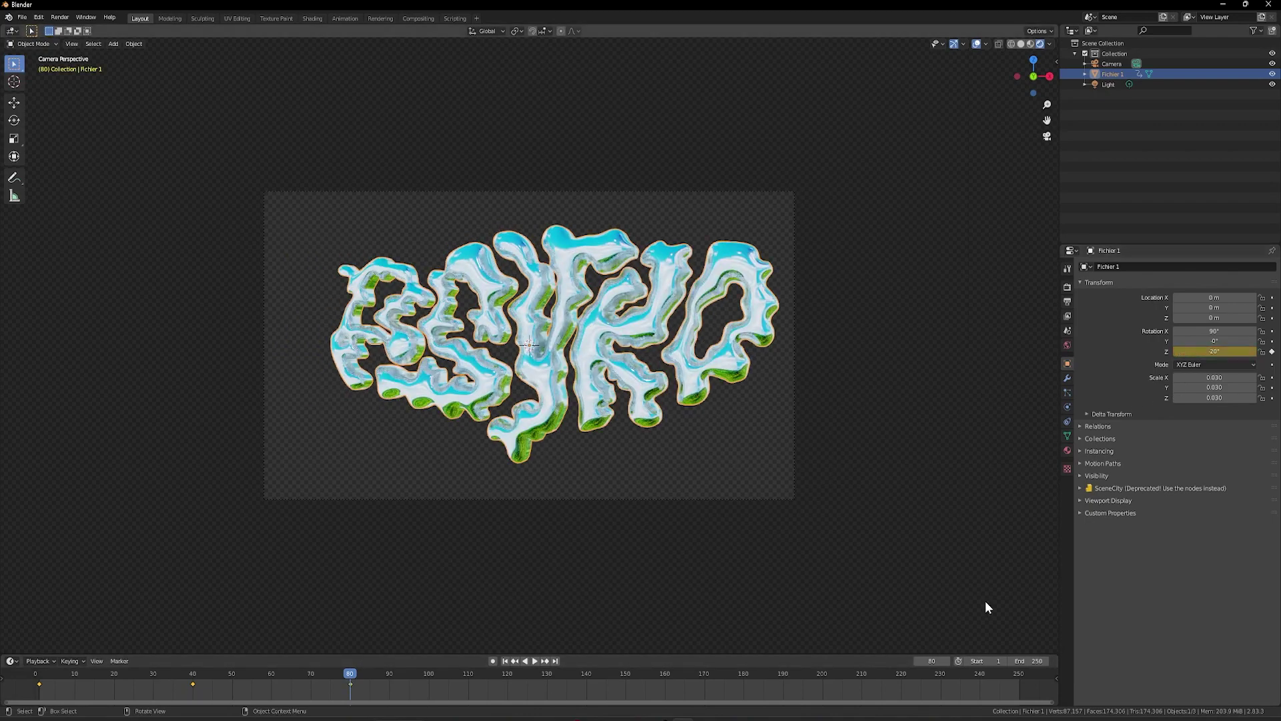
Set the output end frame to 80 and play back the swinging lettering animation.
{"action": "left_click", "coordinate": [1067, 287]}
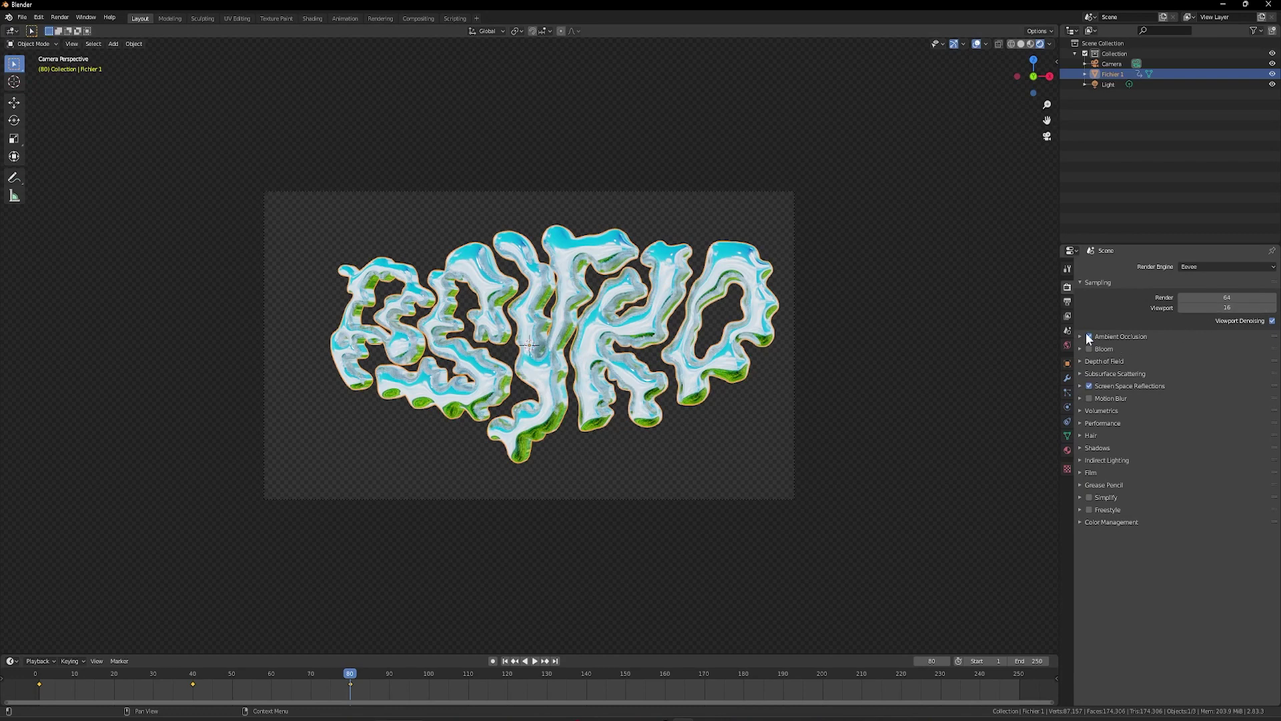
{"action": "left_click", "coordinate": [1068, 301]}
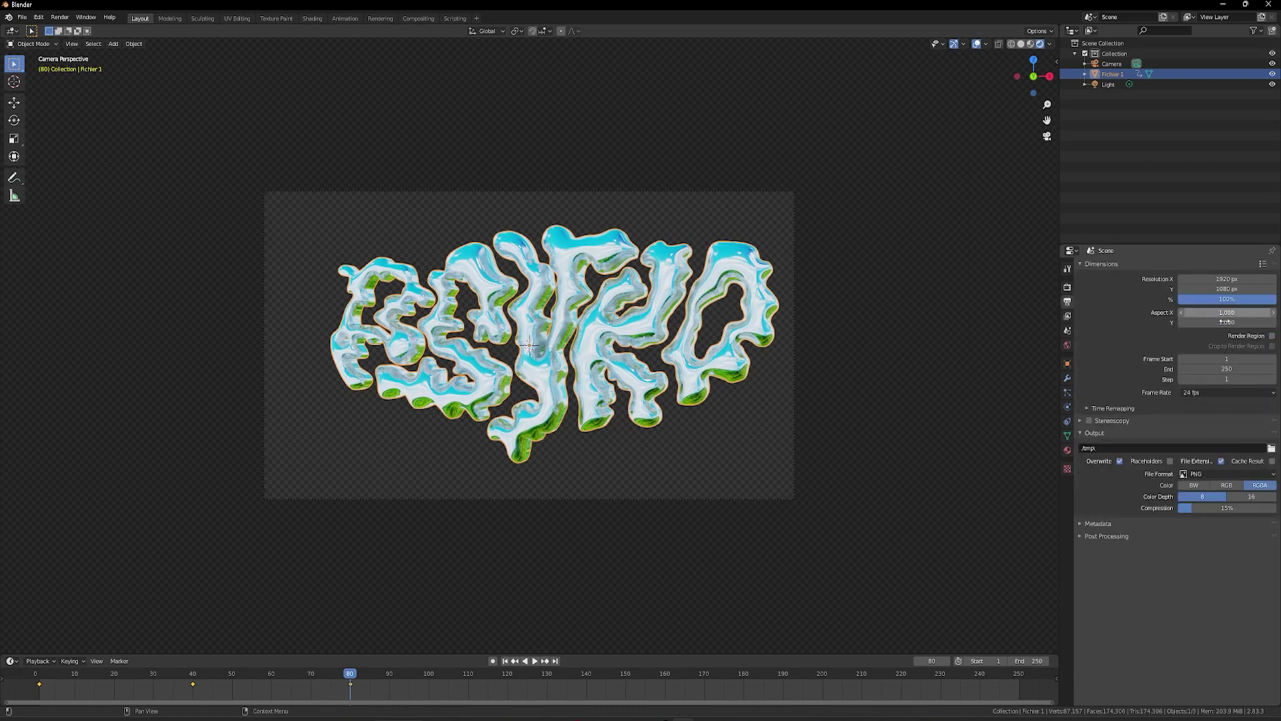
{"action": "key", "text": "Return"}
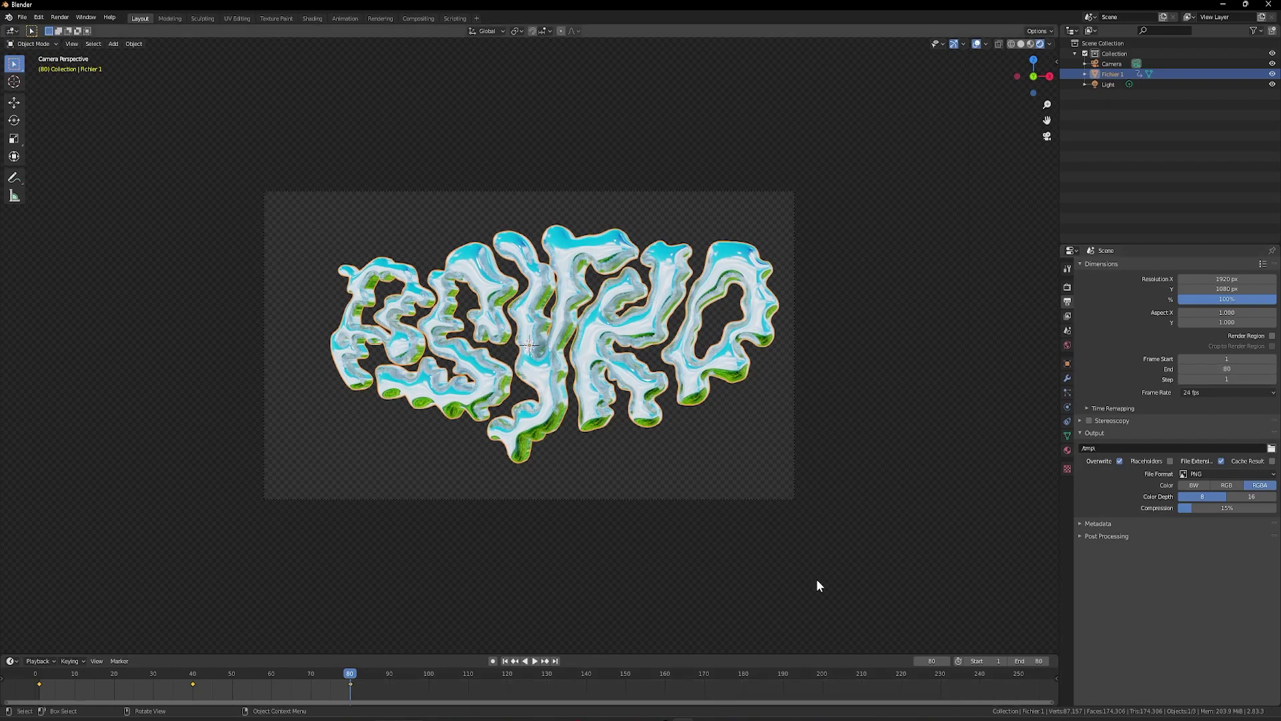
{"action": "key", "text": "space"}
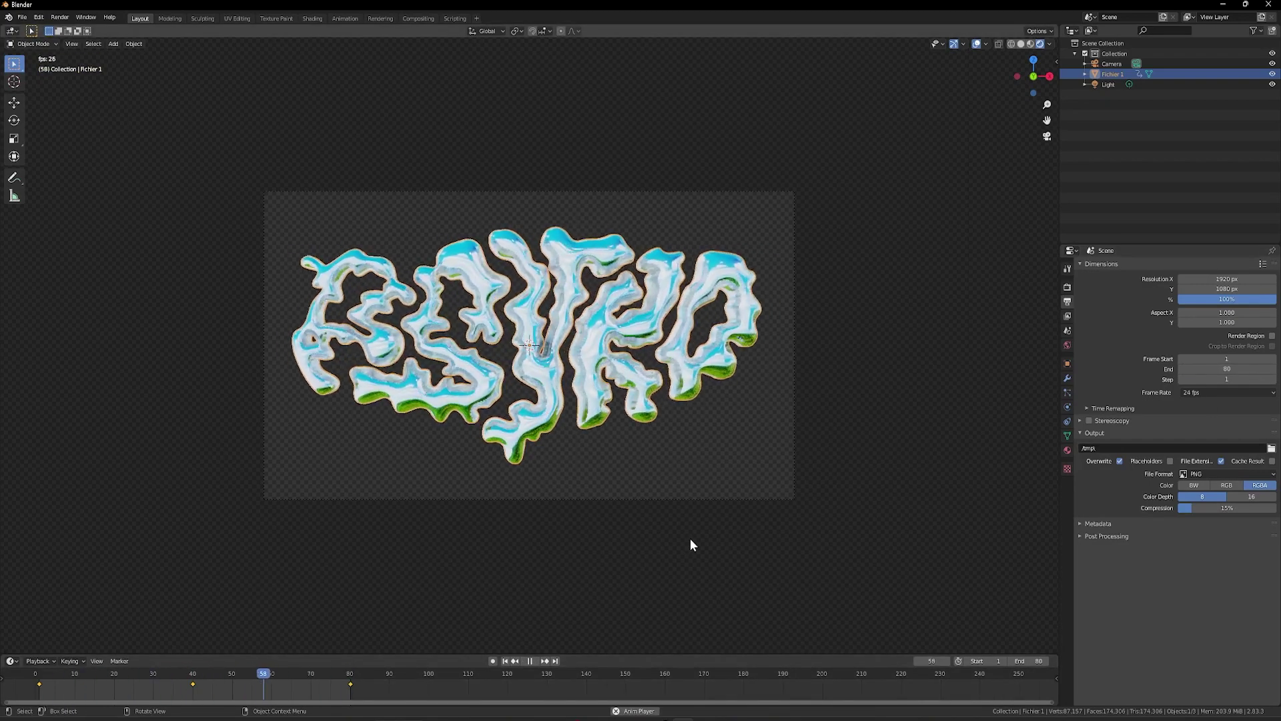
{"action": "left_click_drag", "start_coordinate": [227, 675], "coordinate": [115, 675]}
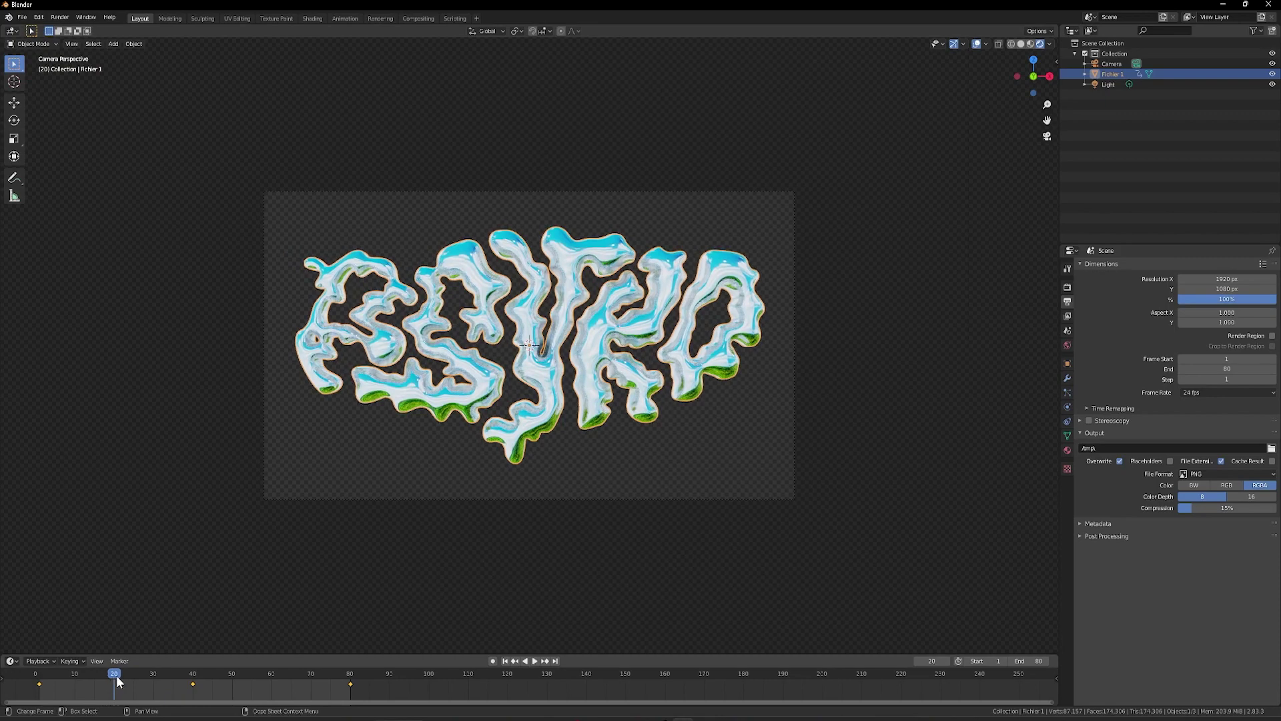
Move the timeline back towards the start and render the lettering animation.
{"action": "left_click", "coordinate": [24, 18]}
{"action": "left_click_drag", "start_coordinate": [118, 674], "coordinate": [45, 676]}
{"action": "left_click", "coordinate": [59, 18]}
{"action": "left_click", "coordinate": [89, 36]}
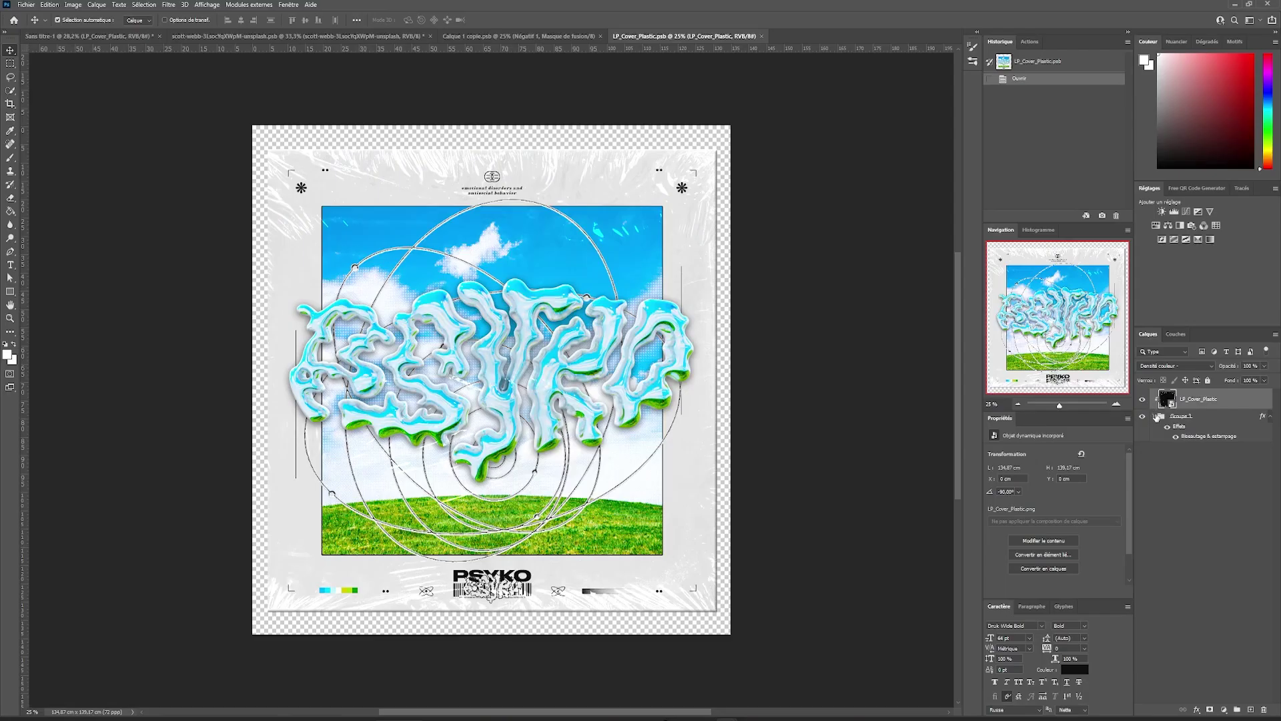
Hide the 0001.png0001 lettering layer inside the poster group, collapse the group, and hide the LP_Cover_Plastic layer.
{"action": "left_click", "coordinate": [1141, 539]}
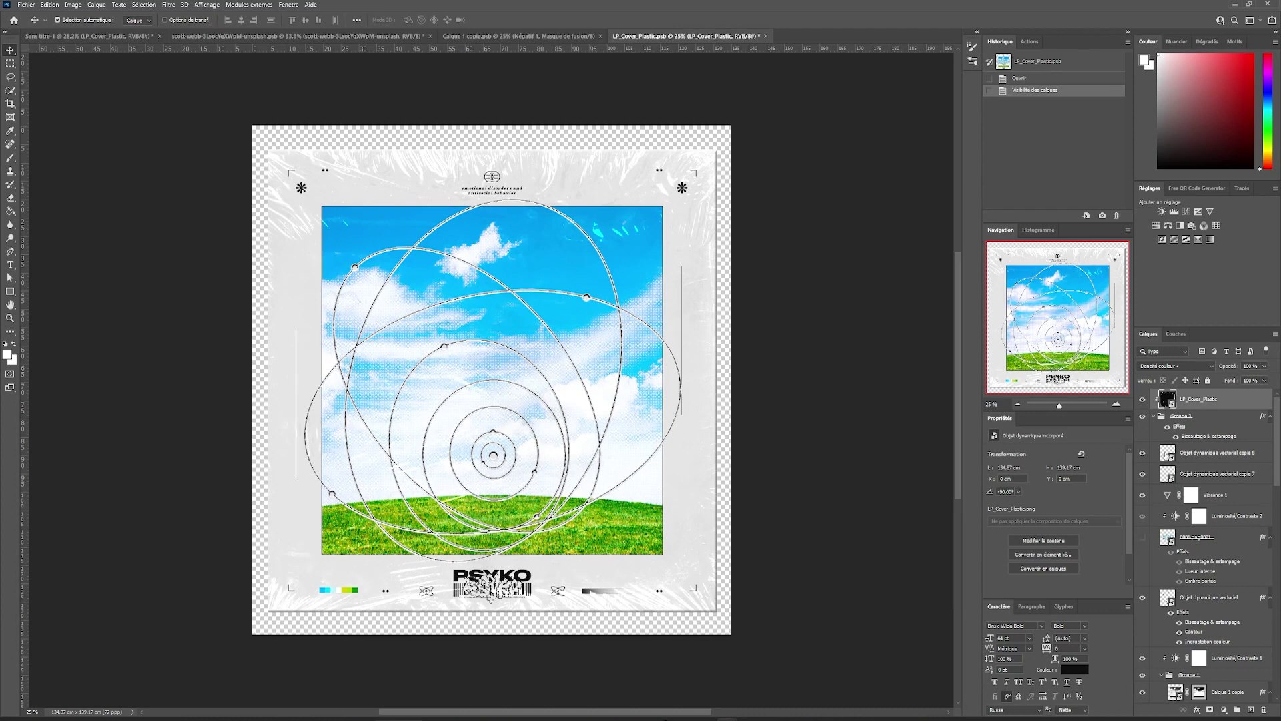
{"action": "left_click", "coordinate": [1156, 417]}
{"action": "left_click", "coordinate": [1195, 418], "text": "ctrl"}
{"action": "left_click", "coordinate": [1199, 420], "text": "ctrl"}
{"action": "left_click", "coordinate": [1191, 402], "text": "ctrl"}
{"action": "left_click", "coordinate": [1154, 416]}
{"action": "left_click", "coordinate": [1157, 402]}
{"action": "left_click", "coordinate": [1143, 399]}
Release the clipping mask of the LP_Cover_Plastic layer and convert the poster group below it into a smart object.
{"action": "right_click", "coordinate": [1208, 419]}
{"action": "left_click", "coordinate": [1164, 422]}
{"action": "right_click", "coordinate": [1216, 419]}
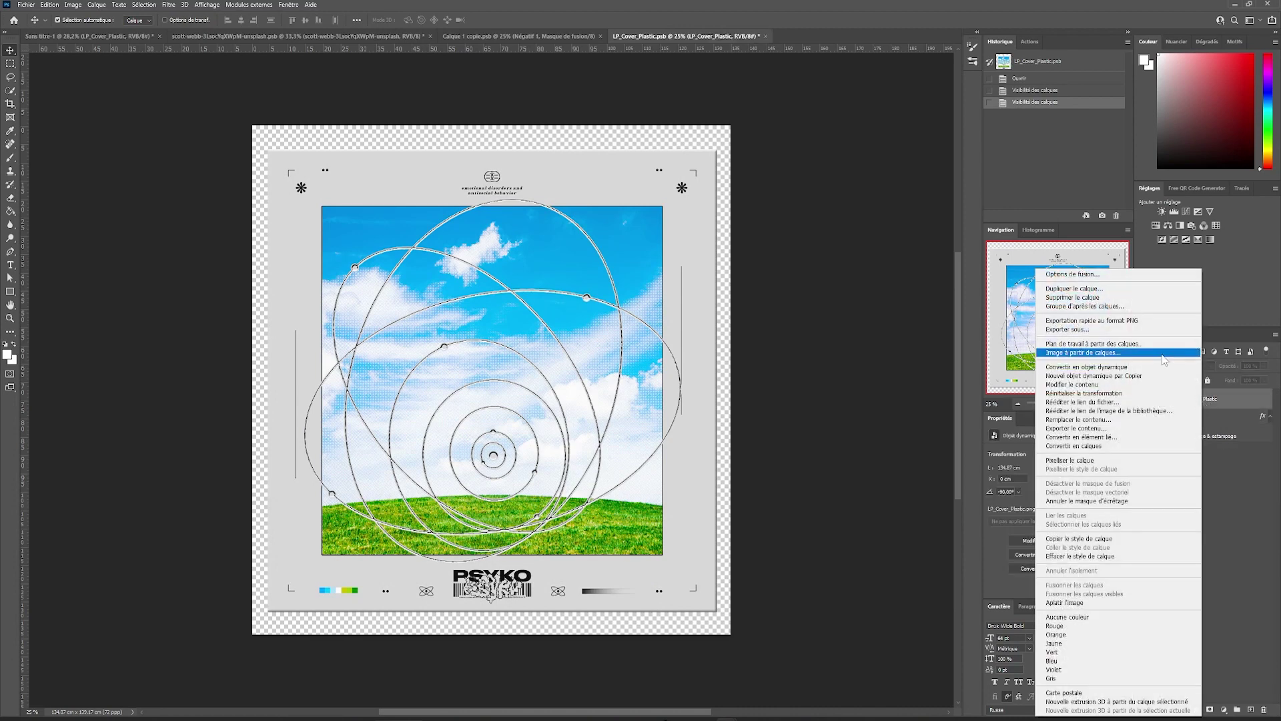
{"action": "left_click", "coordinate": [1121, 503]}
{"action": "right_click", "coordinate": [1233, 419]}
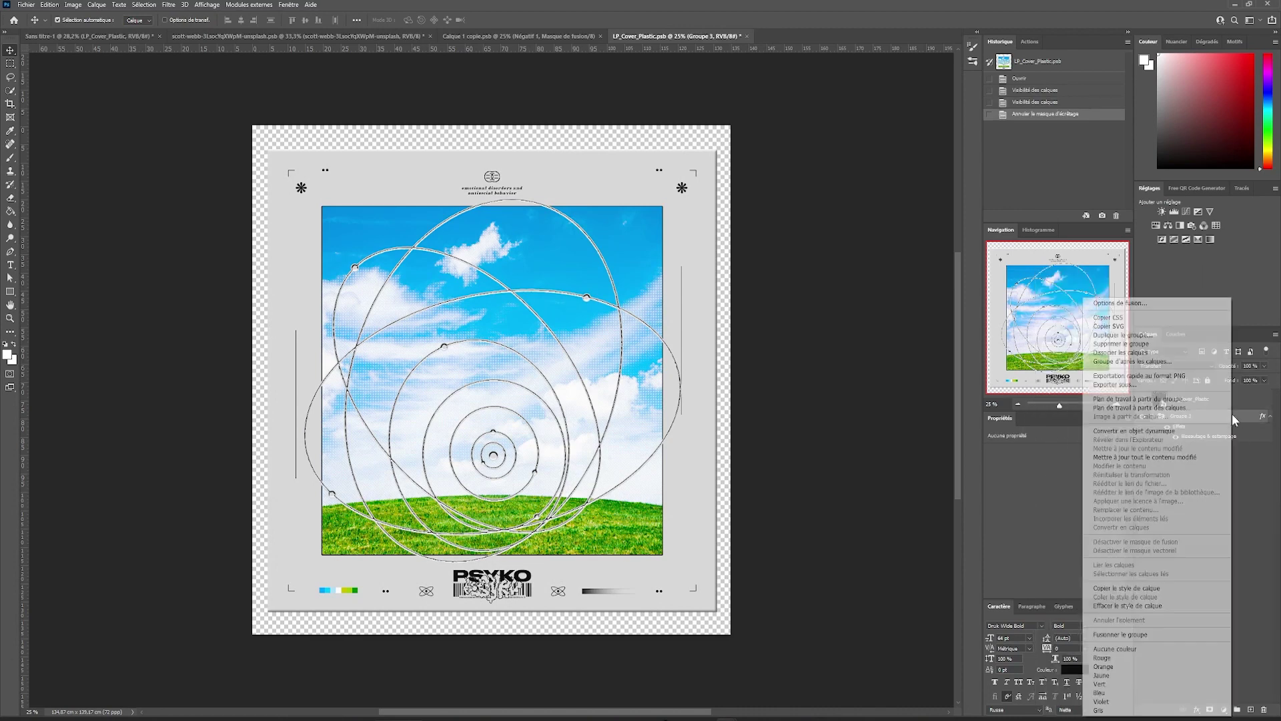
{"action": "left_click", "coordinate": [1154, 431]}
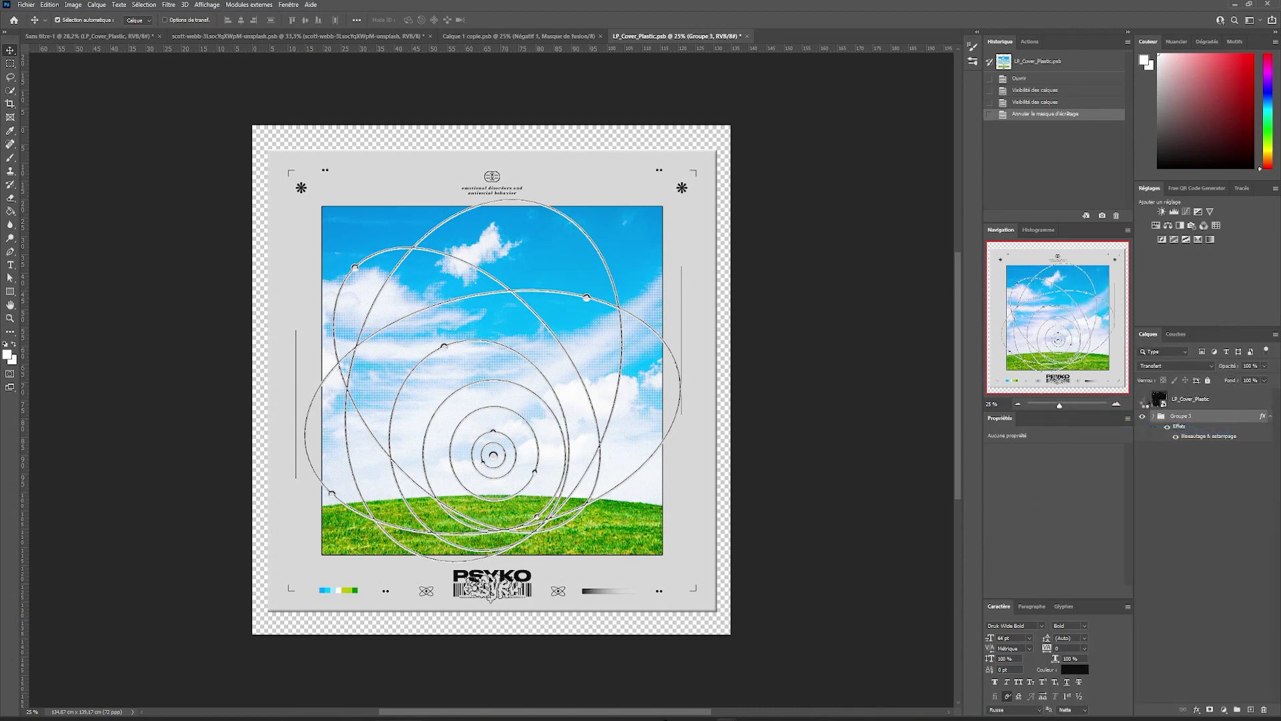
Show LP_Cover_Plastic, mask it to the outline of the poster smart object, and convert it into a smart object.
{"action": "left_click", "coordinate": [1141, 399]}
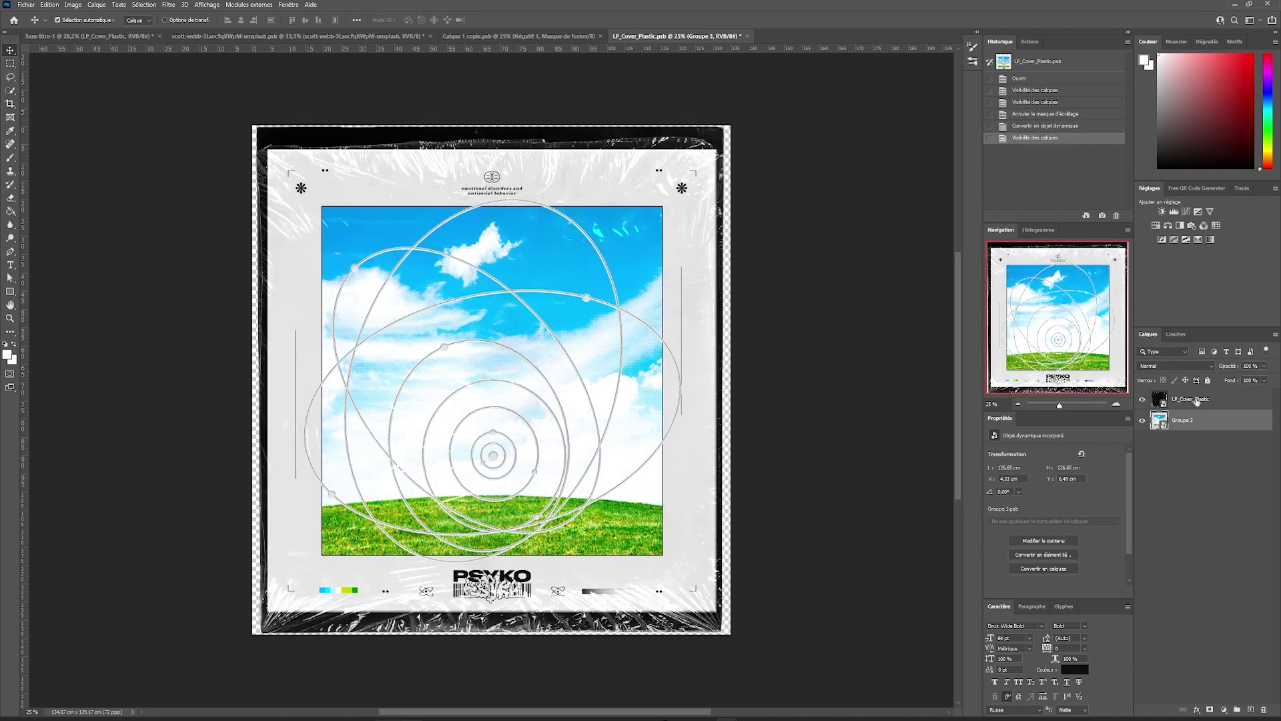
{"action": "left_click", "coordinate": [1162, 422], "text": "ctrl"}
{"action": "left_click", "coordinate": [1191, 399]}
{"action": "left_click", "coordinate": [1210, 709]}
{"action": "right_click", "coordinate": [1208, 398]}
{"action": "left_click", "coordinate": [1120, 367]}
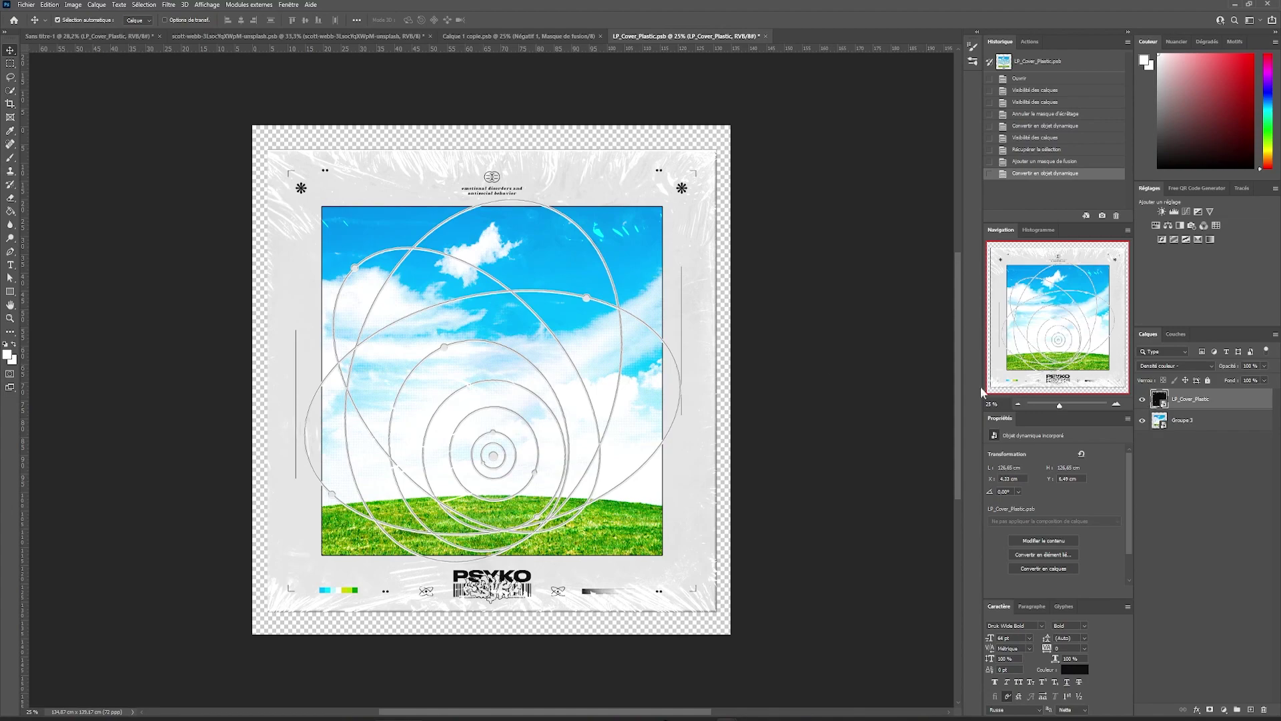
{"action": "left_click", "coordinate": [833, 368]}
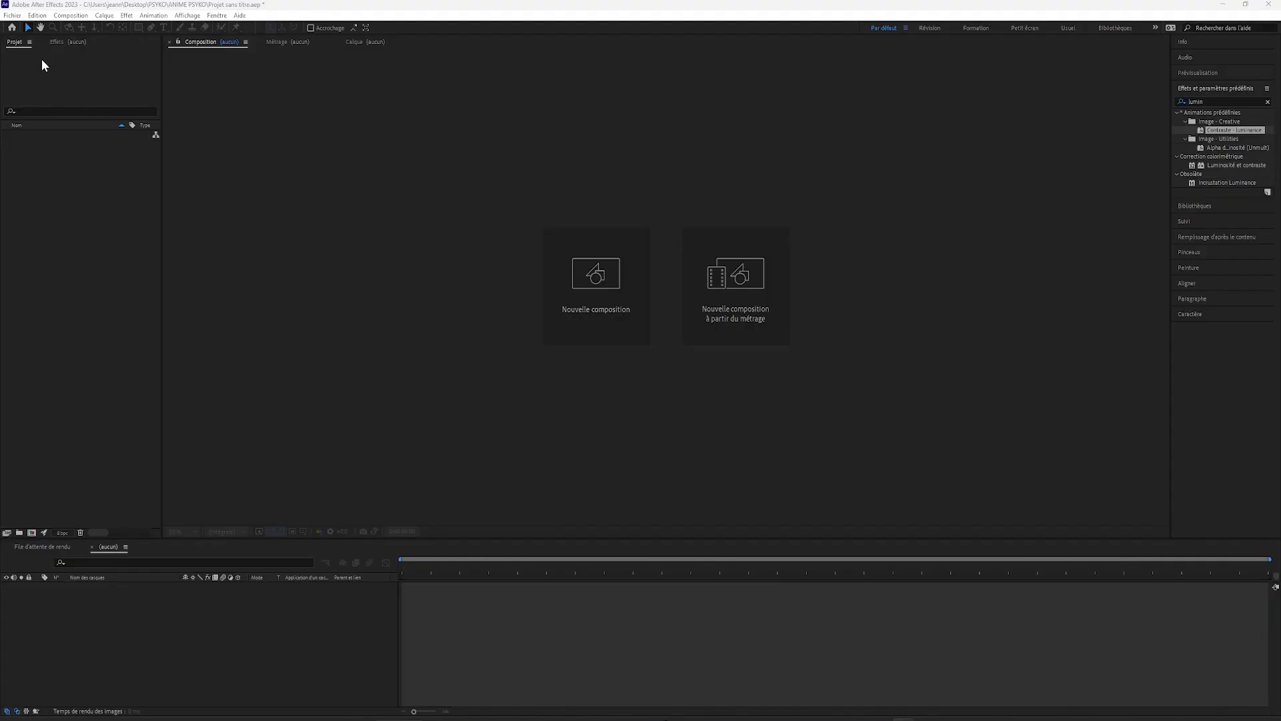
Switch to After Effects and import the psyko anime after file as a composition with its layers.
{"action": "left_click", "coordinate": [12, 15]}
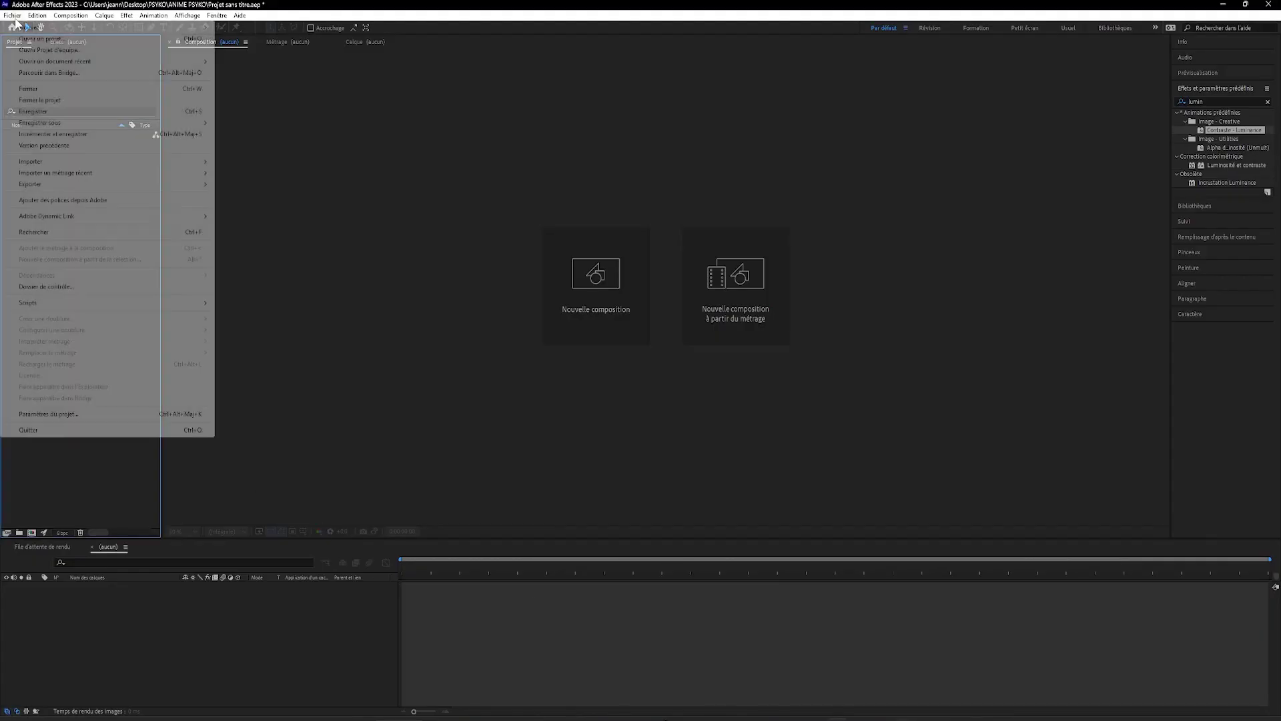
{"action": "mouse_move", "coordinate": [68, 166]}
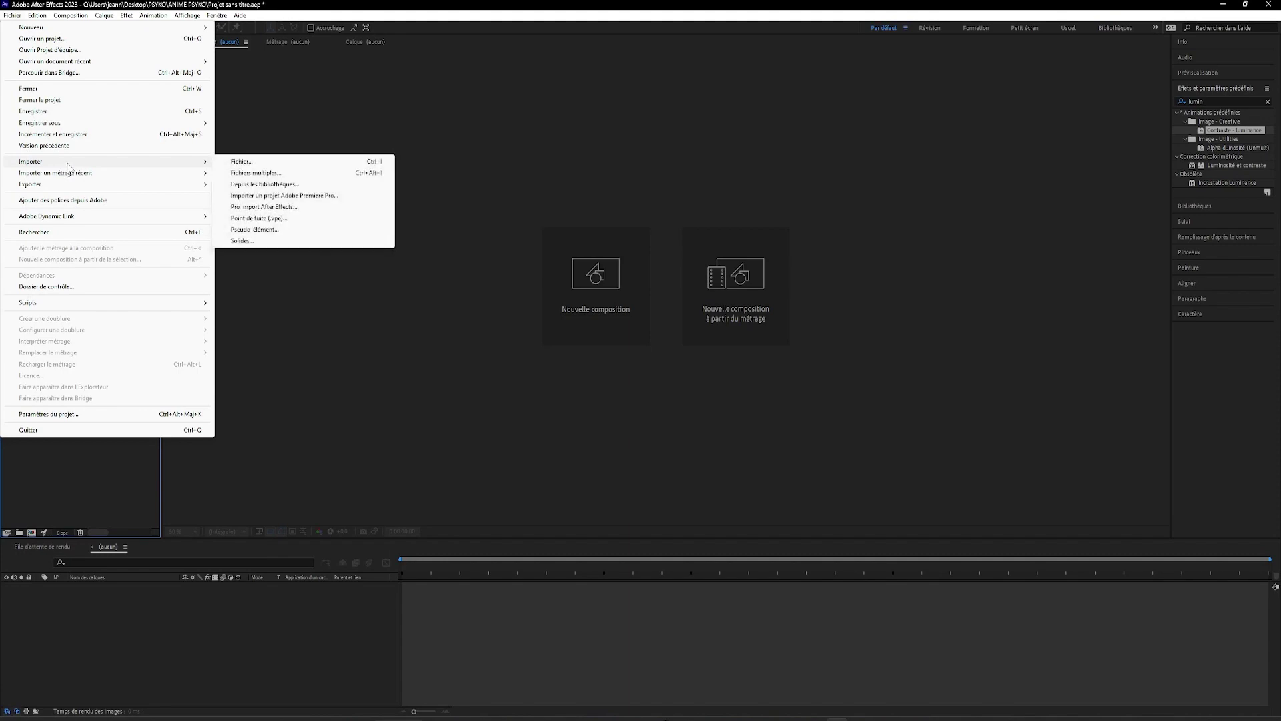
{"action": "left_click", "coordinate": [227, 162]}
{"action": "double_click", "coordinate": [435, 170]}
{"action": "left_click", "coordinate": [734, 399]}
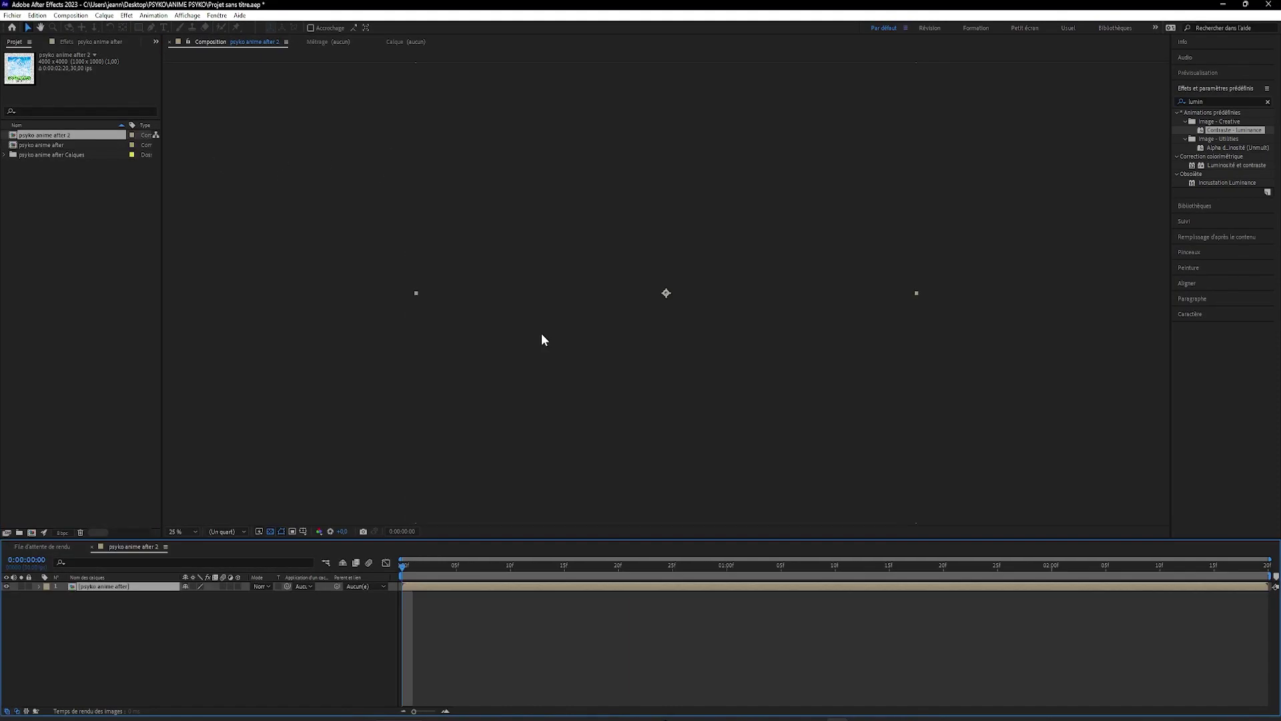
Open the nested psyko anime after composition and hide its LP_Cover_Plastic layer.
{"action": "double_click", "coordinate": [93, 586]}
{"action": "left_click", "coordinate": [8, 586]}
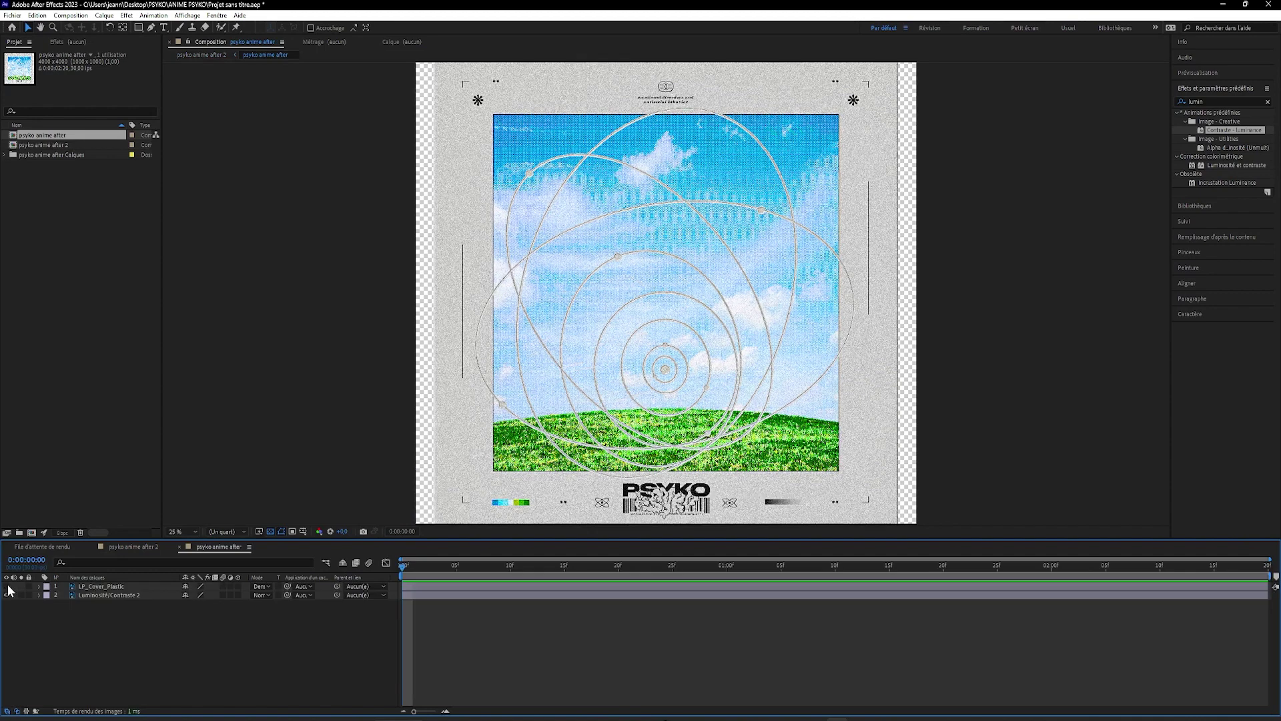
{"action": "left_click", "coordinate": [8, 586]}
{"action": "left_click", "coordinate": [7, 586]}
Import the rendered lettering frames 1 to 80 as a PNG sequence in its own composition and preview the playback.
{"action": "left_click", "coordinate": [12, 15]}
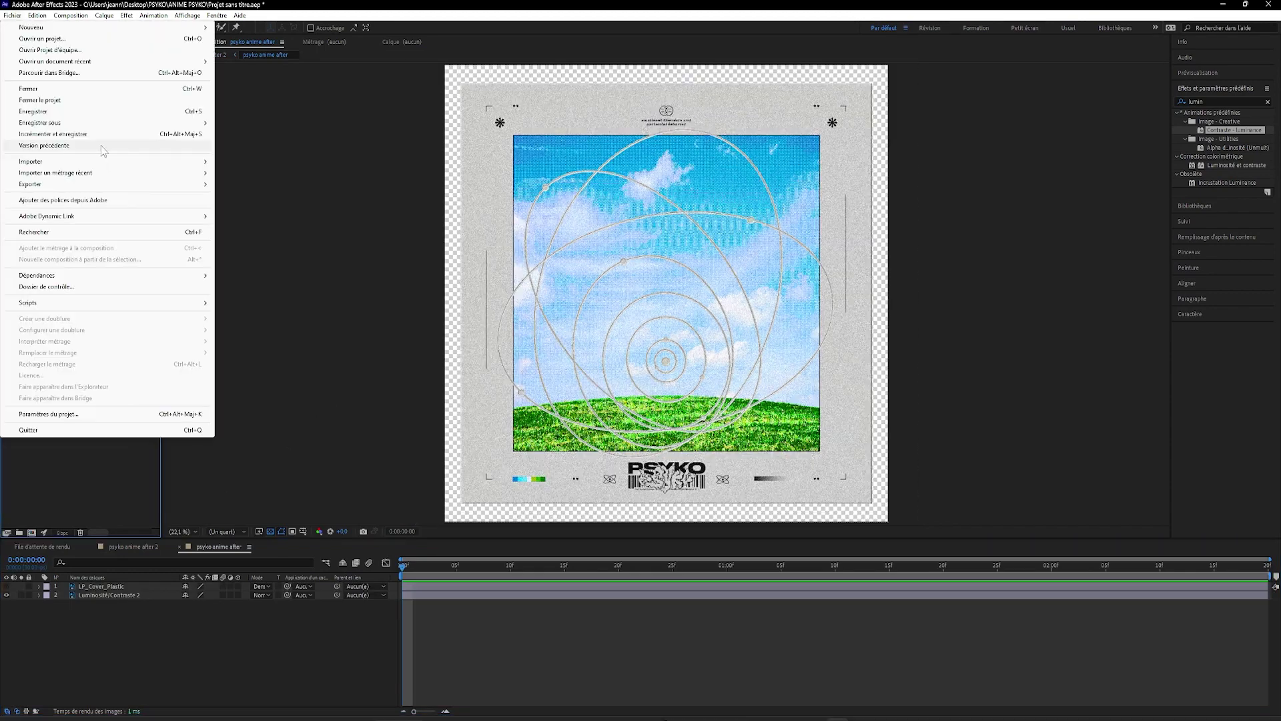
{"action": "mouse_move", "coordinate": [110, 159]}
{"action": "left_click", "coordinate": [241, 161]}
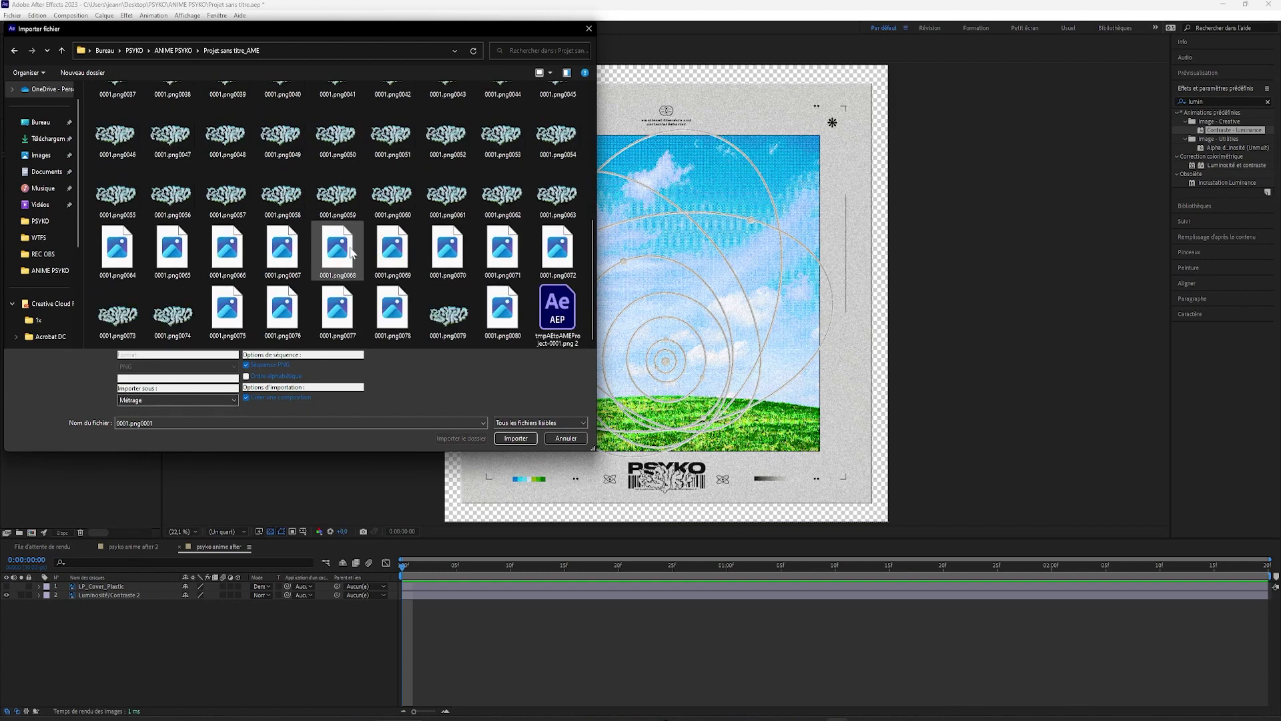
{"action": "left_click", "coordinate": [502, 310]}
{"action": "key", "text": "ctrl+a"}
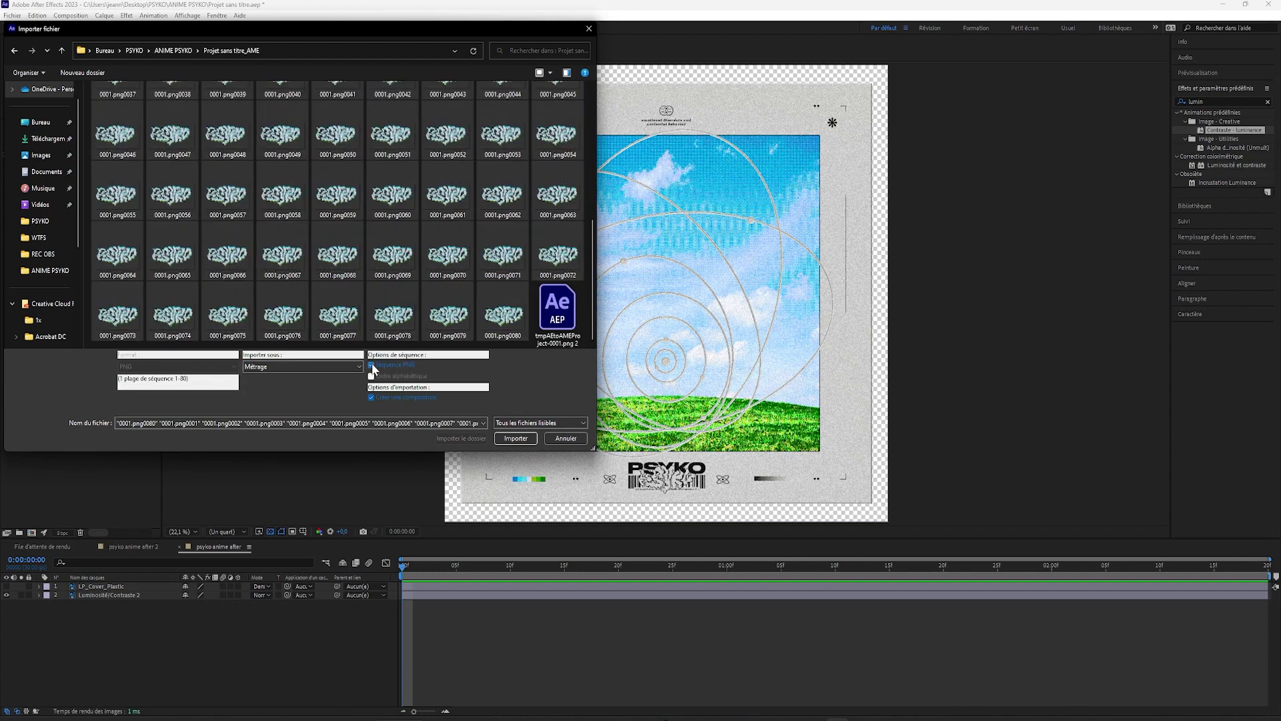
{"action": "left_click", "coordinate": [511, 435]}
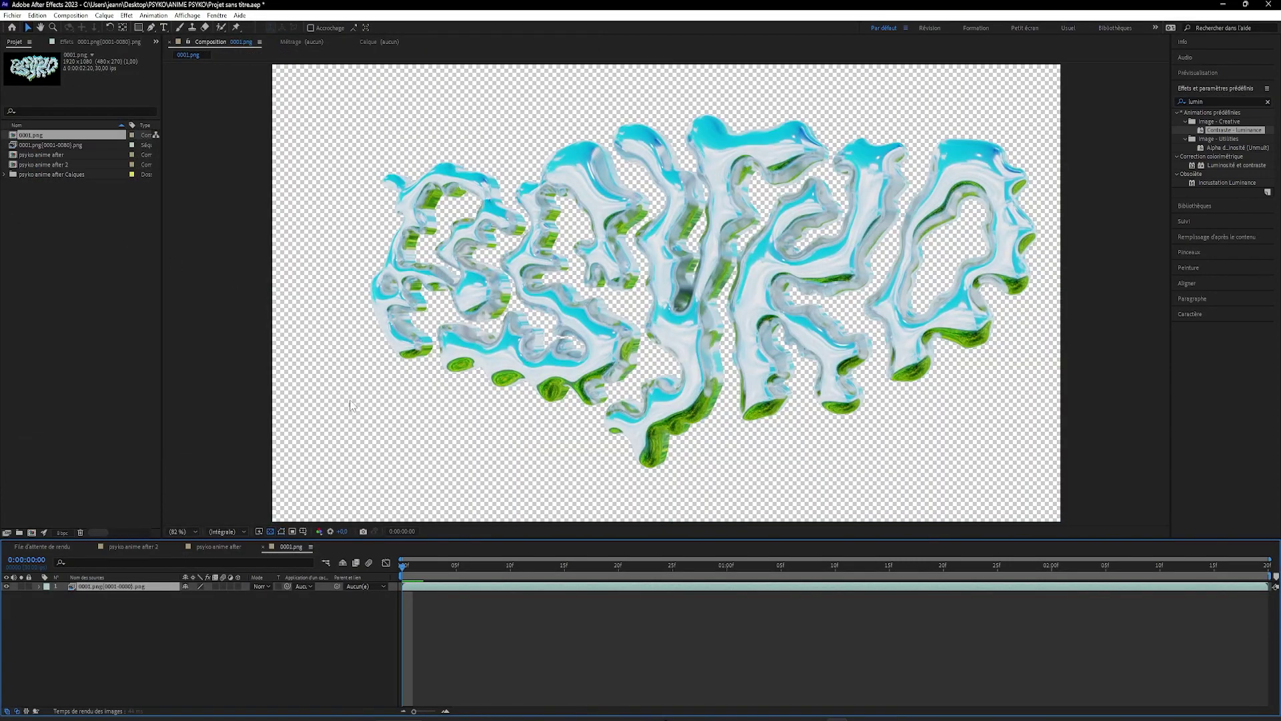
{"action": "key", "text": "space"}
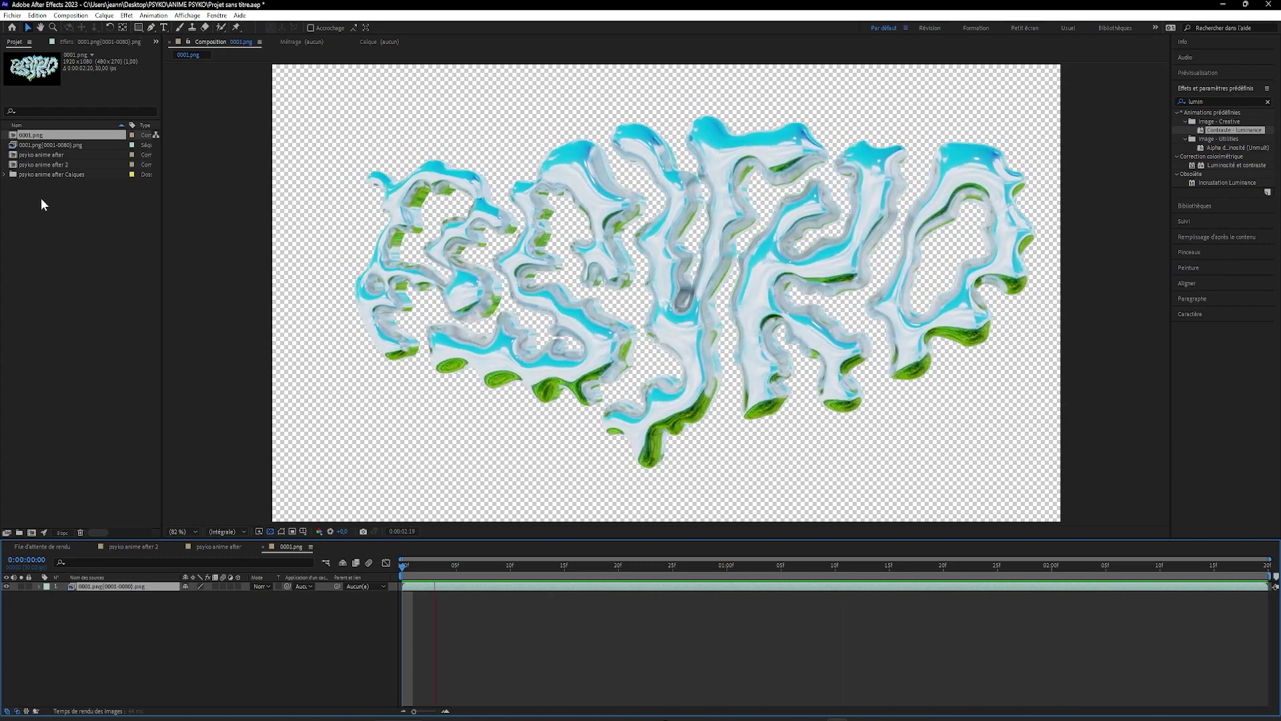
{"action": "key", "text": "space"}
Place the 0001.png composition beneath LP_Cover_Plastic in psyko anime after, enlarge it to nearly the poster's width, centre it and preview it.
{"action": "left_click", "coordinate": [214, 546]}
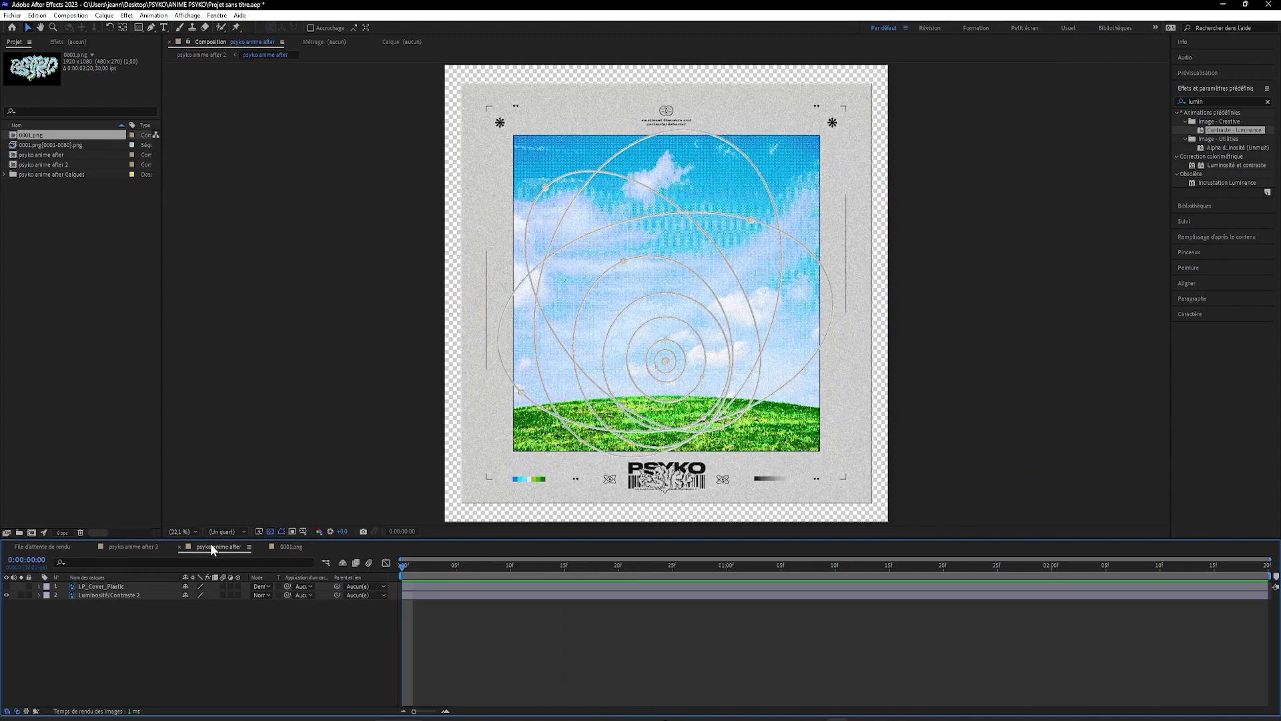
{"action": "left_click_drag", "start_coordinate": [46, 135], "coordinate": [18, 589]}
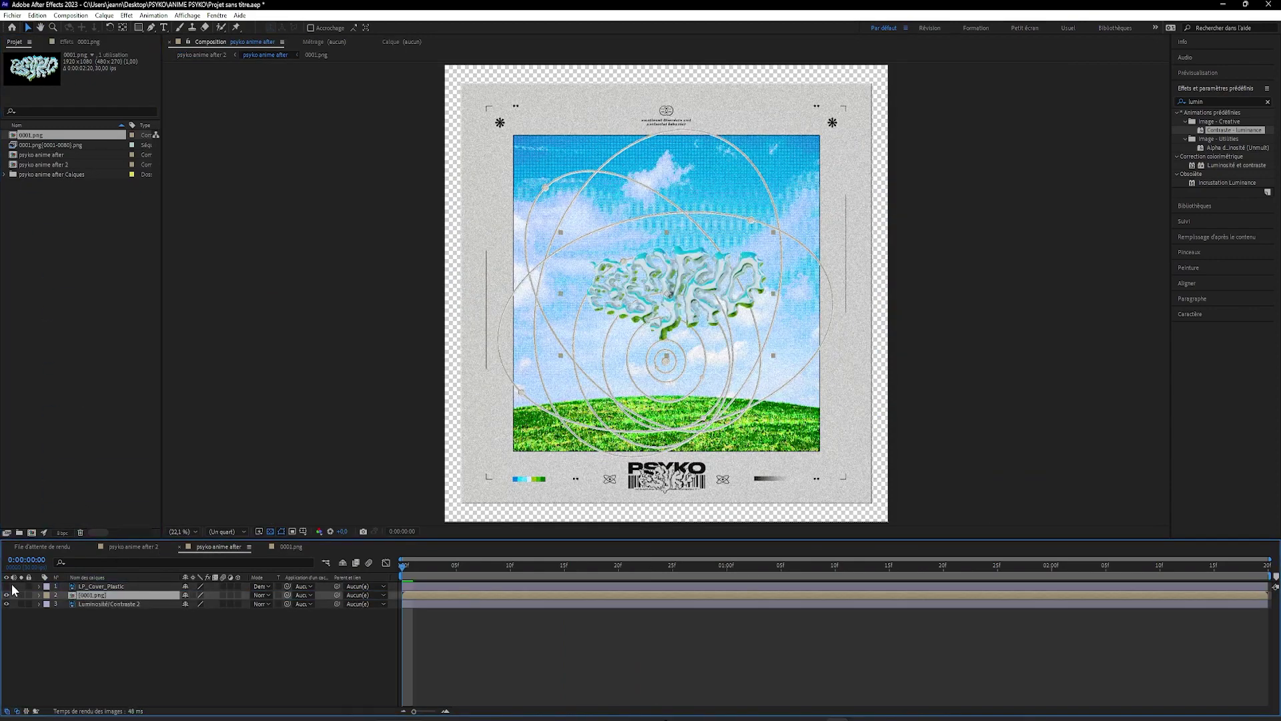
{"action": "left_click", "coordinate": [12, 585]}
{"action": "left_click", "coordinate": [434, 594]}
{"action": "left_click_drag", "start_coordinate": [561, 353], "coordinate": [435, 427]}
{"action": "left_click", "coordinate": [1206, 283]}
{"action": "key", "text": "space"}
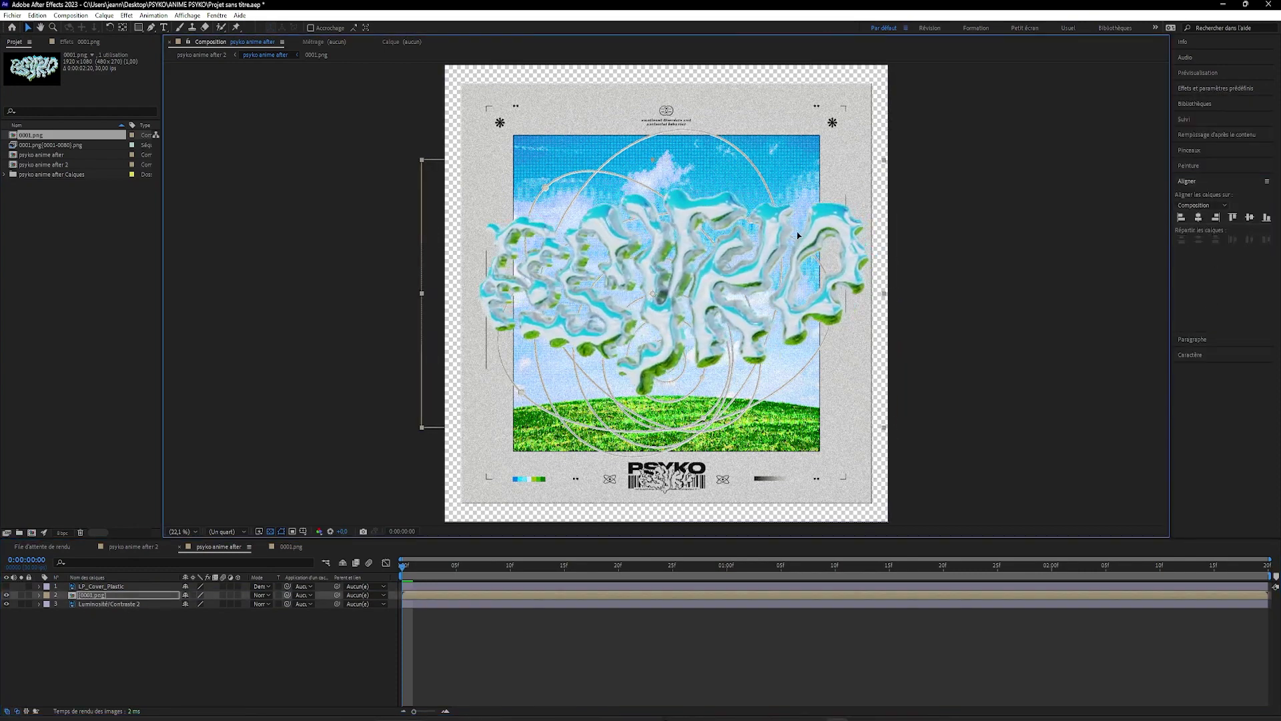
{"action": "key", "text": "space"}
Show the LP_Cover_Plastic layer over the animated lettering and preview the full poster animation.
{"action": "left_click", "coordinate": [6, 586]}
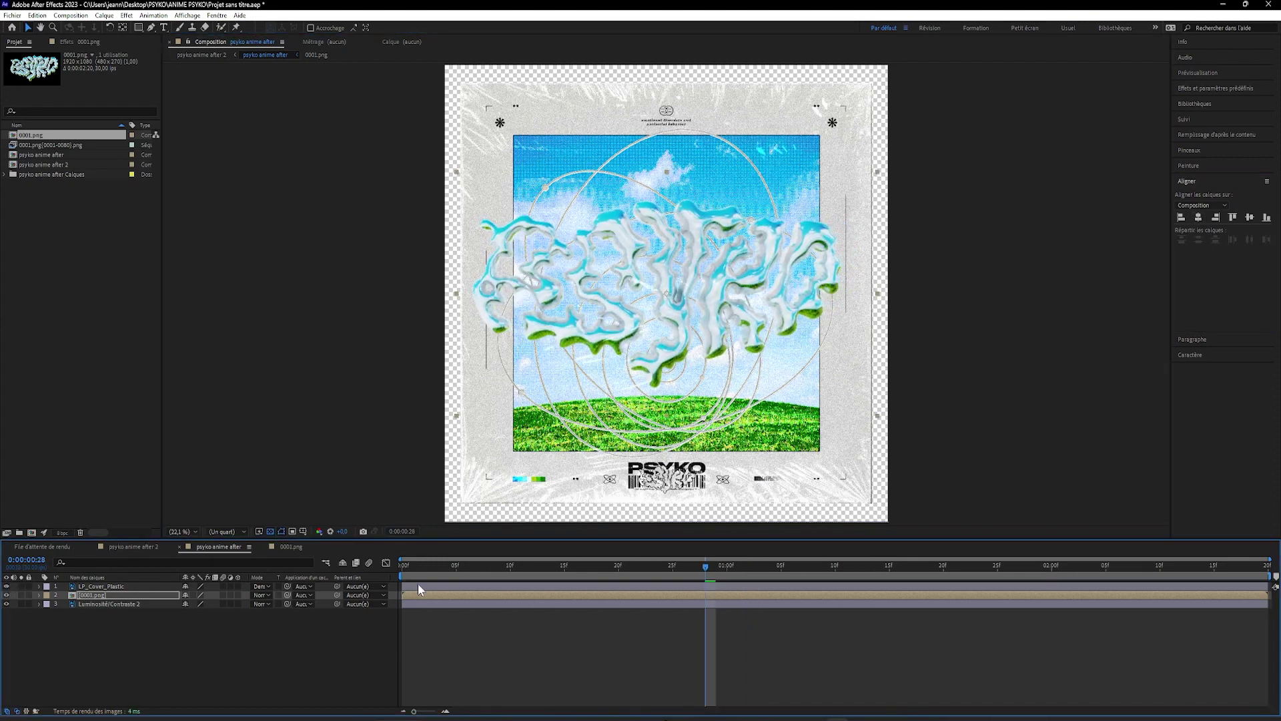
{"action": "left_click", "coordinate": [910, 334]}
{"action": "key", "text": "space"}
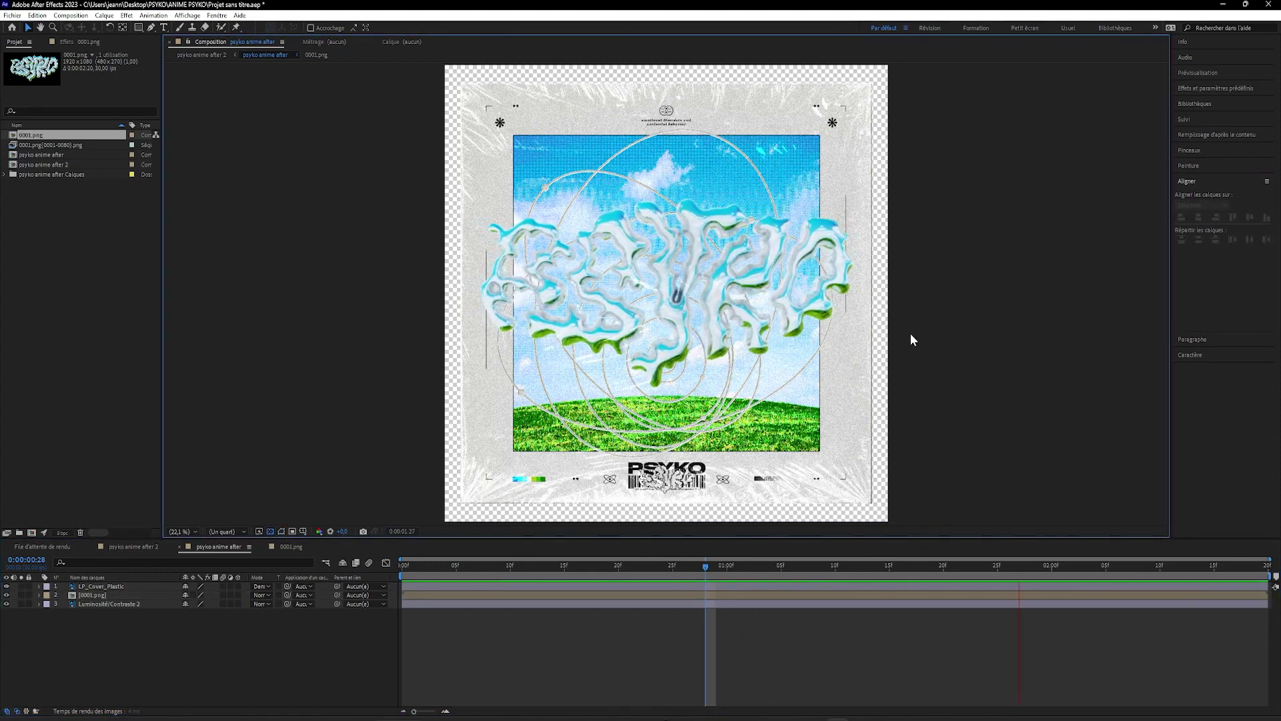
Send the psyko anime after composition to Adobe Media Encoder and encode it as H.264 with Match Source - Adaptive High Bitrate.
{"action": "left_click", "coordinate": [12, 15]}
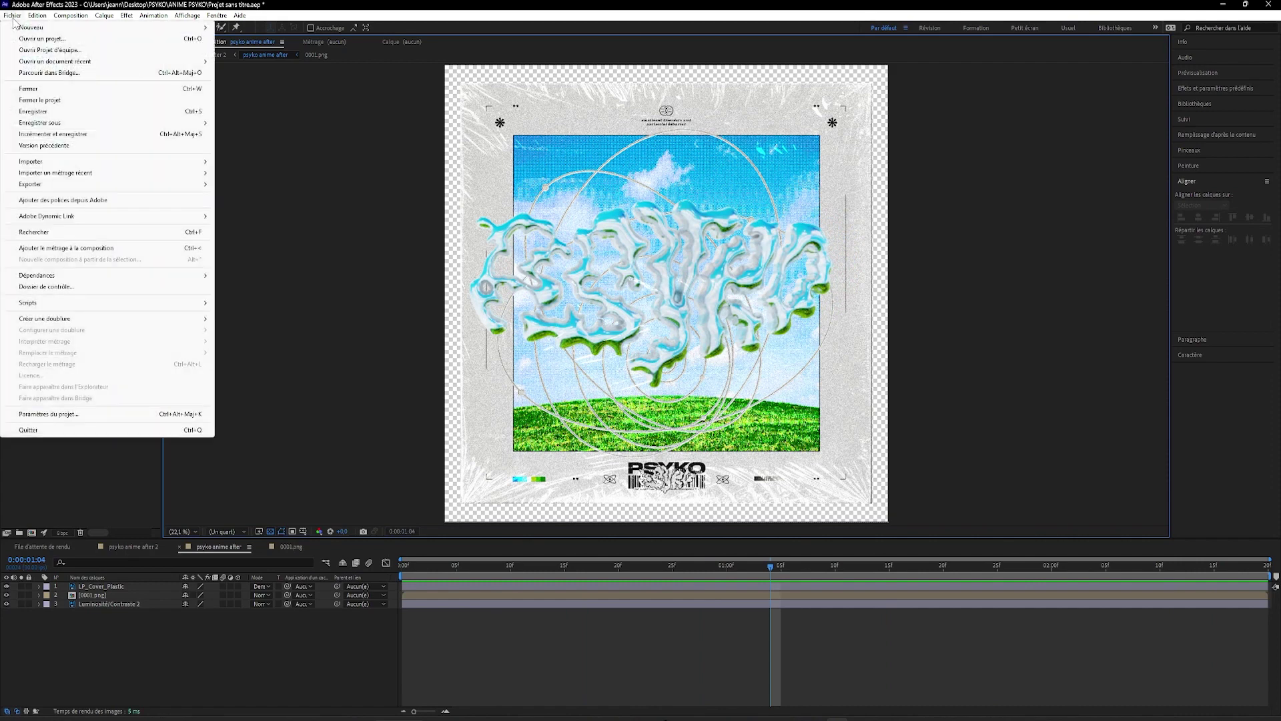
{"action": "mouse_move", "coordinate": [201, 184]}
{"action": "left_click", "coordinate": [253, 184]}
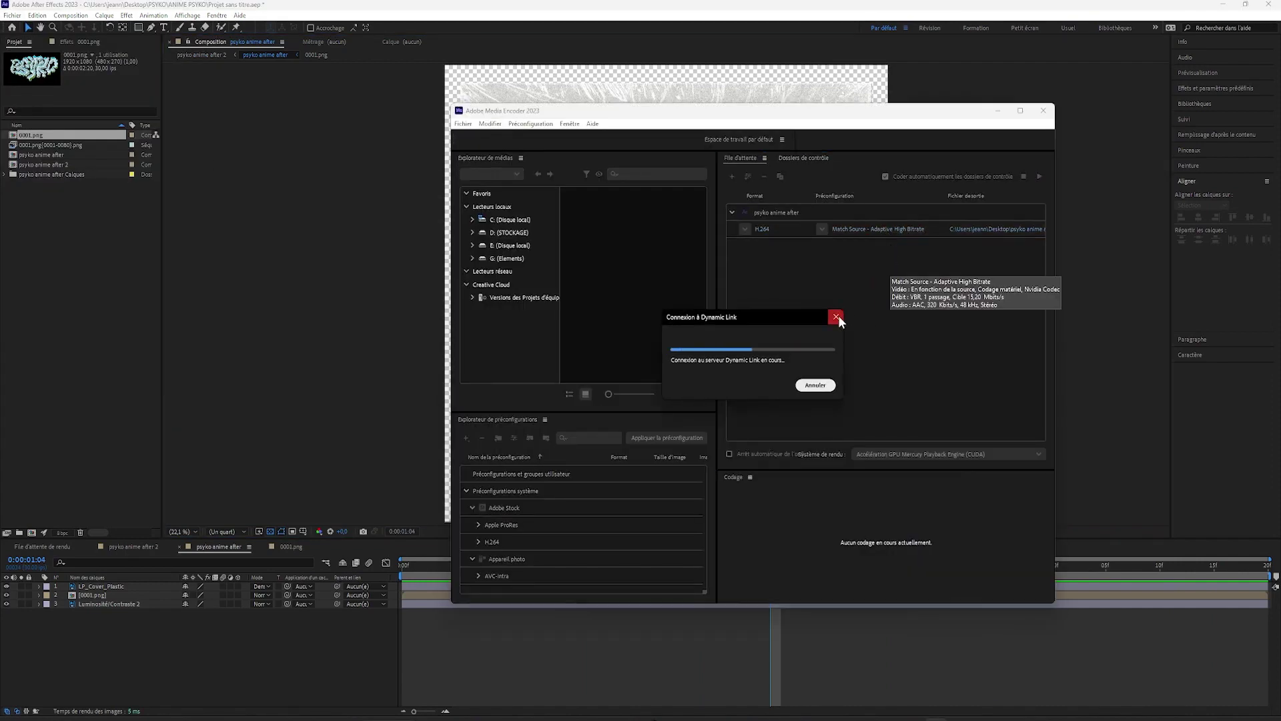
{"action": "left_click", "coordinate": [836, 317]}
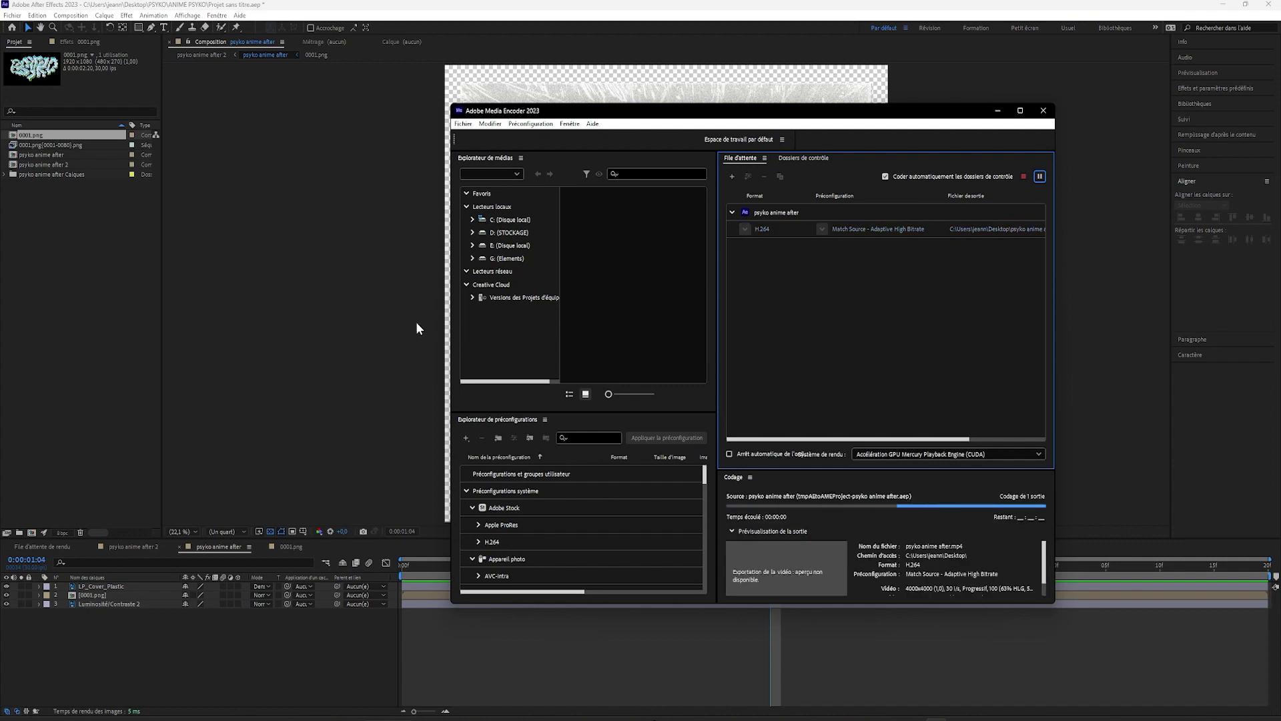